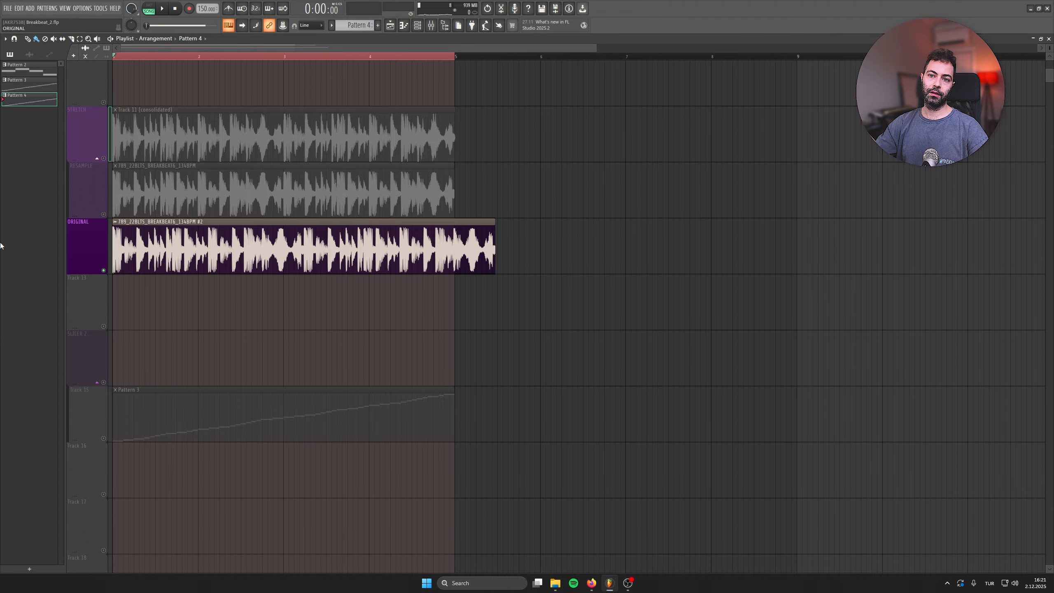
- Solo the RESAMPLE track and open its audio clip's settings to check the time-stretching mode
{"action": "right_click", "coordinate": [104, 214]}
{"action": "double_click", "coordinate": [145, 196]}
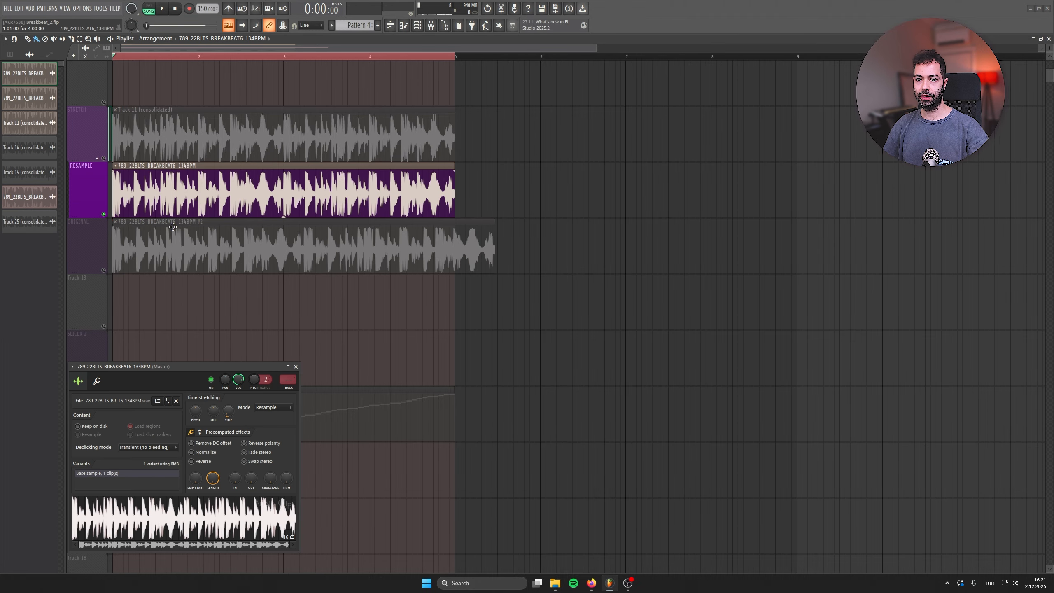
{"action": "left_click", "coordinate": [273, 406]}
{"action": "left_click", "coordinate": [249, 431]}
{"action": "left_click", "coordinate": [516, 295]}
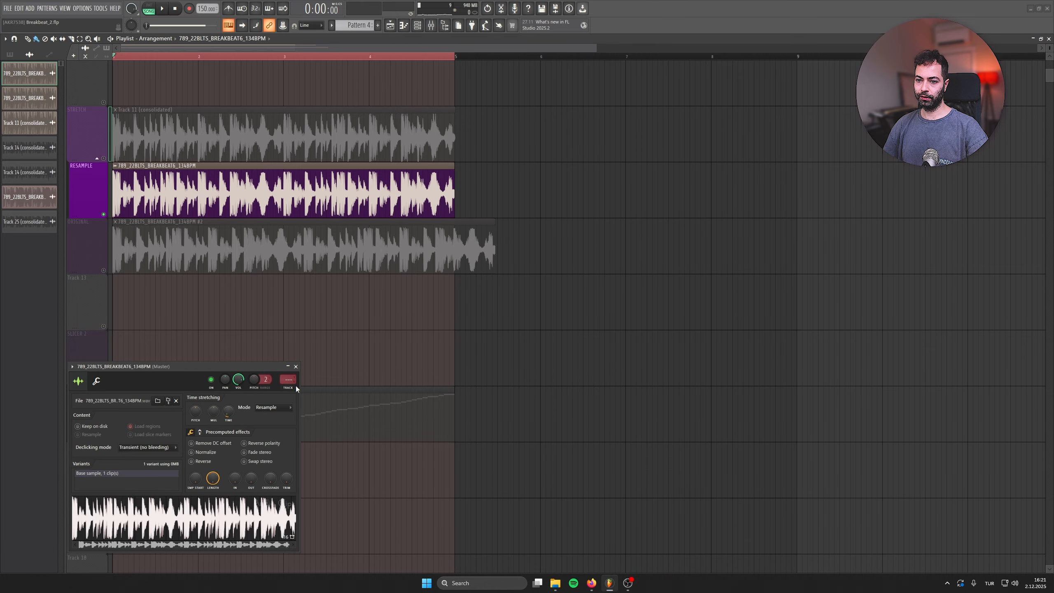
{"action": "left_click", "coordinate": [274, 407]}
{"action": "left_click", "coordinate": [265, 423]}
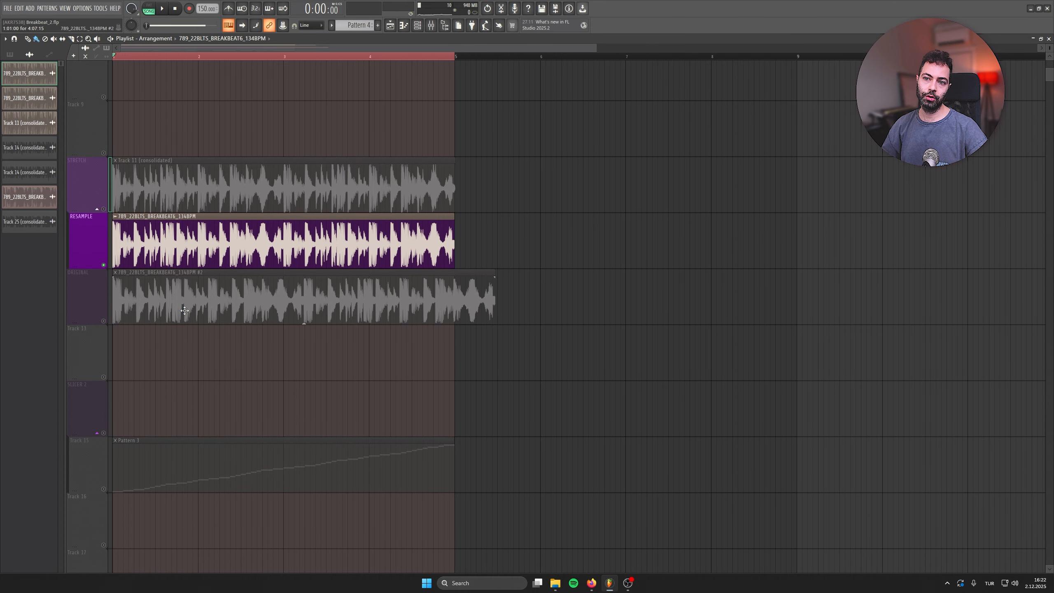
- Solo the STRETCH track and inspect the time-stretching mode of its clip, closing the clip settings again
{"action": "scroll", "coordinate": [133, 297], "scroll_direction": "up", "scroll_amount": 1}
{"action": "scroll", "coordinate": [166, 296], "scroll_direction": "up", "scroll_amount": 5}
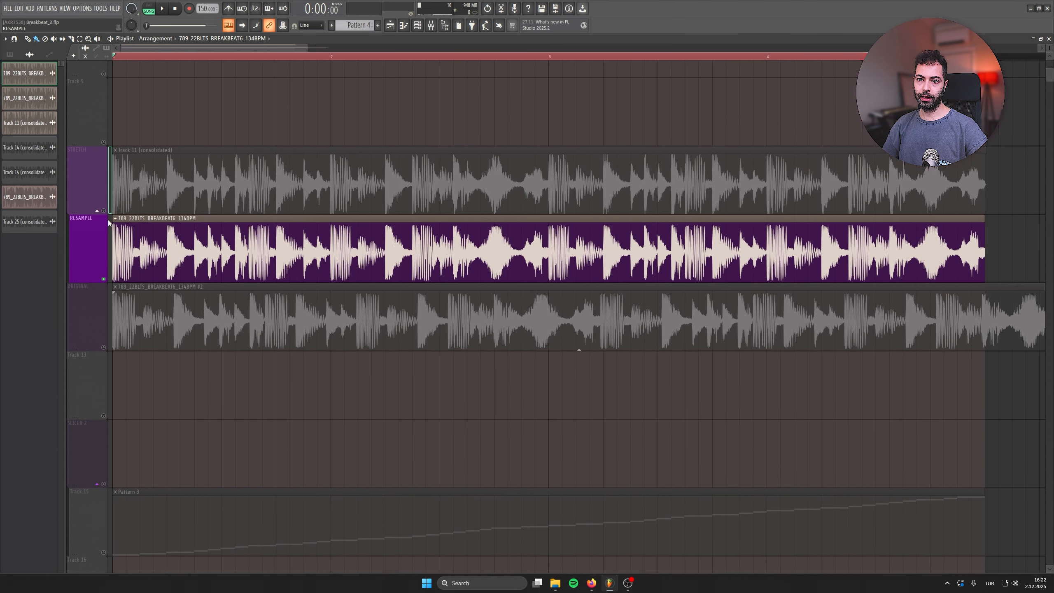
{"action": "right_click", "coordinate": [104, 212]}
{"action": "double_click", "coordinate": [251, 150]}
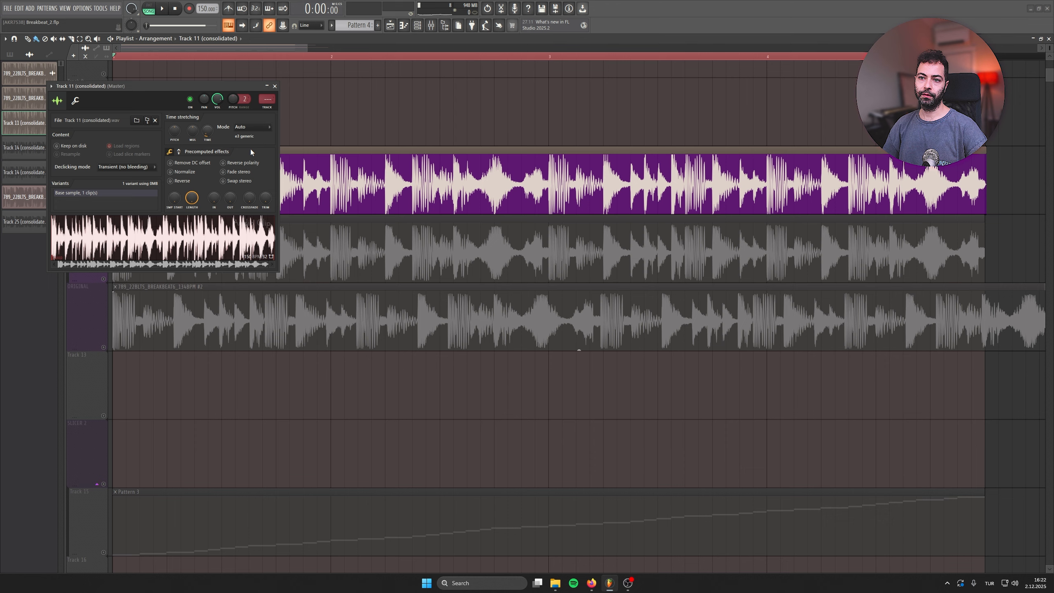
{"action": "left_click", "coordinate": [275, 86]}
{"action": "left_click_drag", "start_coordinate": [175, 166], "coordinate": [853, 161]}
{"action": "left_click", "coordinate": [193, 198]}
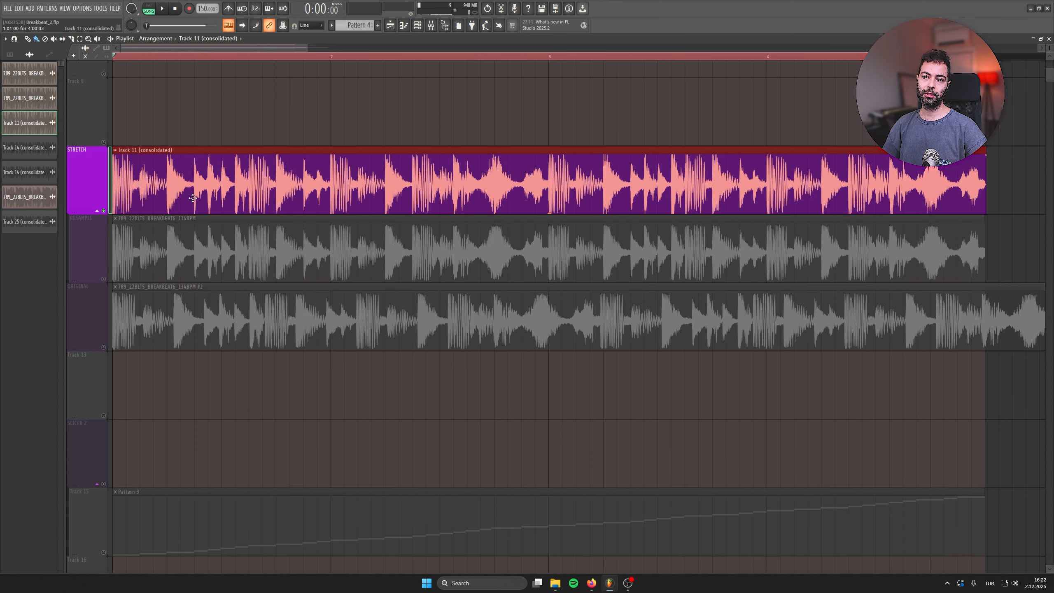
{"action": "left_click_drag", "start_coordinate": [147, 163], "coordinate": [939, 186]}
- Solo the RESAMPLE and ORIGINAL tracks in turn, and return the solo through RESAMPLE to STRETCH
{"action": "right_click", "coordinate": [103, 279]}
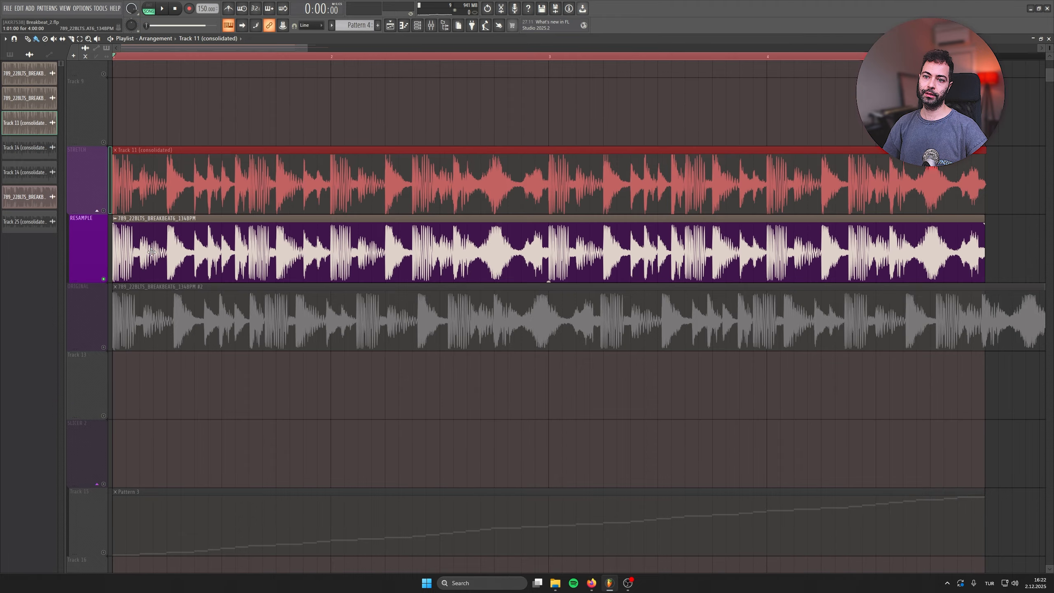
{"action": "right_click", "coordinate": [104, 348]}
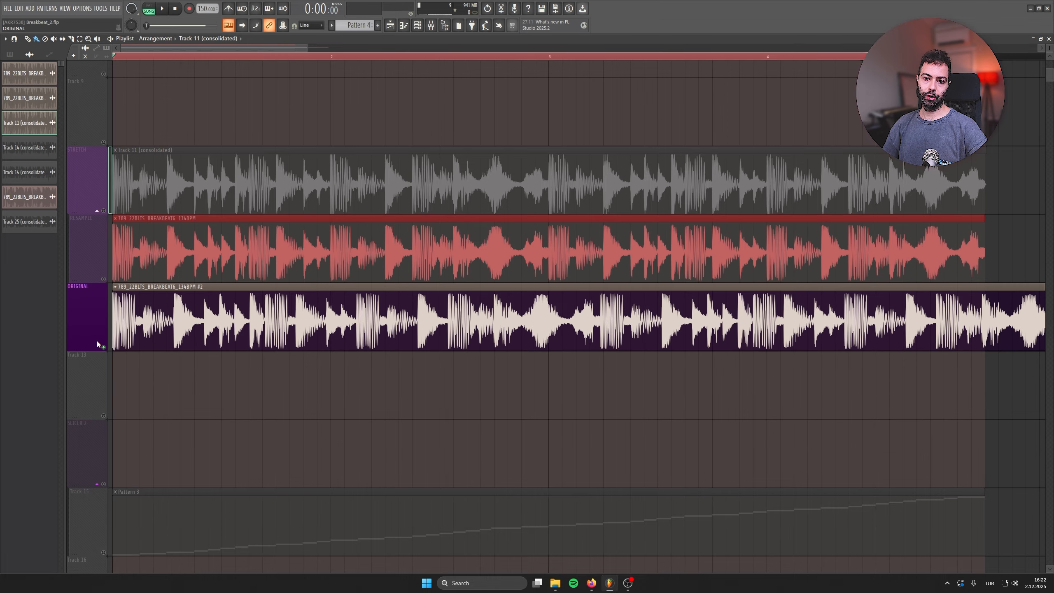
{"action": "right_click", "coordinate": [104, 280]}
{"action": "right_click", "coordinate": [104, 210]}
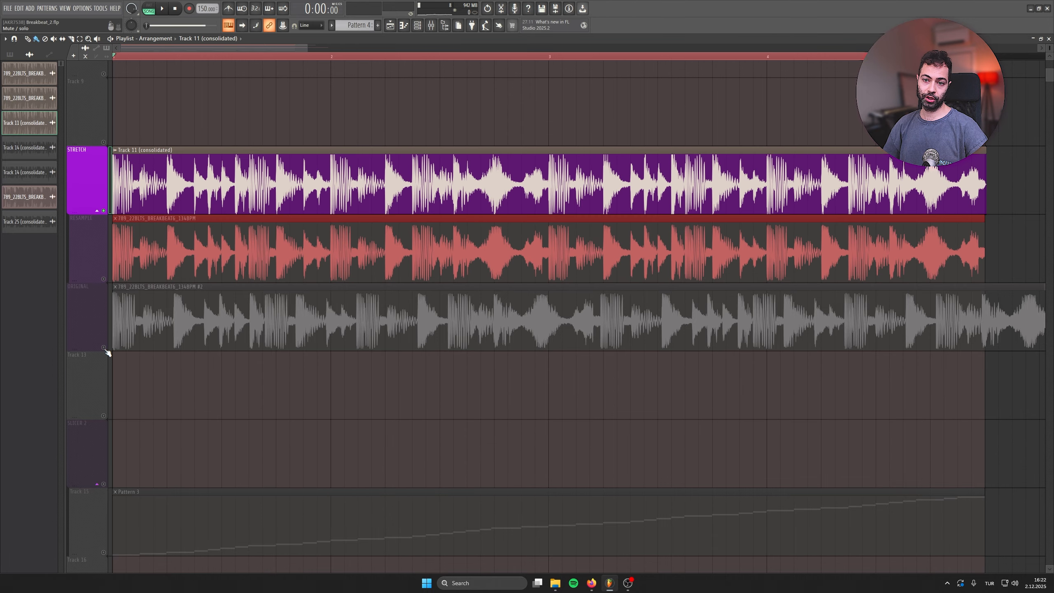
- Play the loop with ORIGINAL soloed, switch the solo to STRETCH and RESAMPLE during playback to compare them, and stop playback
{"action": "right_click", "coordinate": [103, 348]}
{"action": "key", "text": "space"}
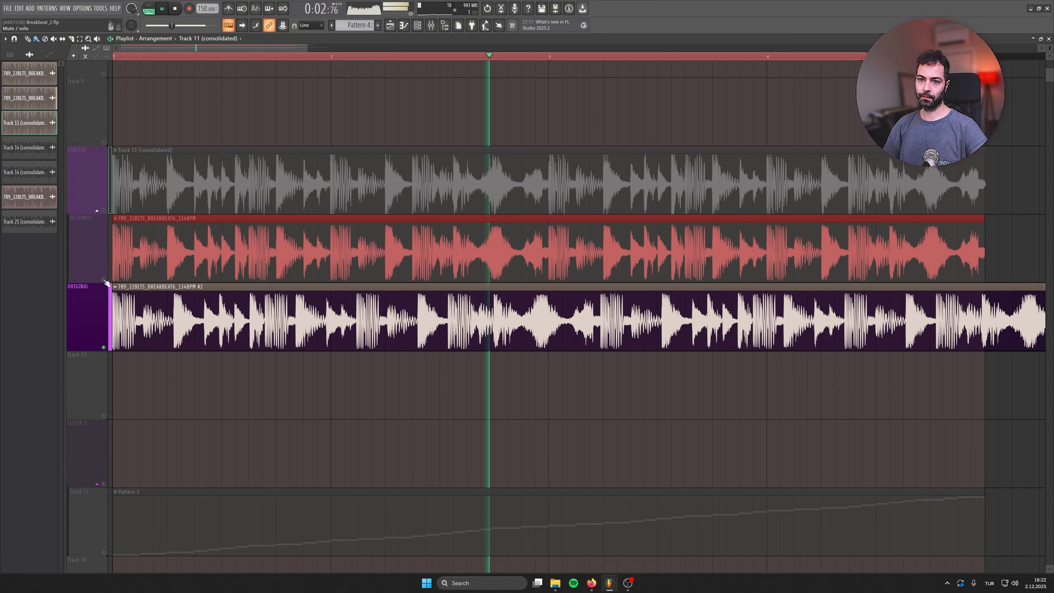
{"action": "right_click", "coordinate": [103, 211]}
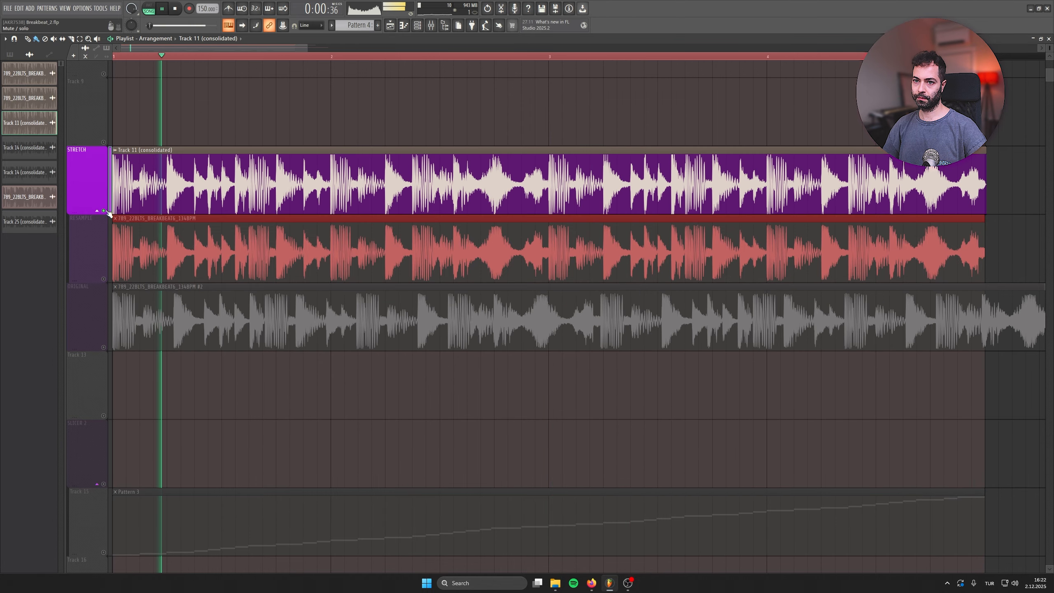
{"action": "right_click", "coordinate": [105, 279]}
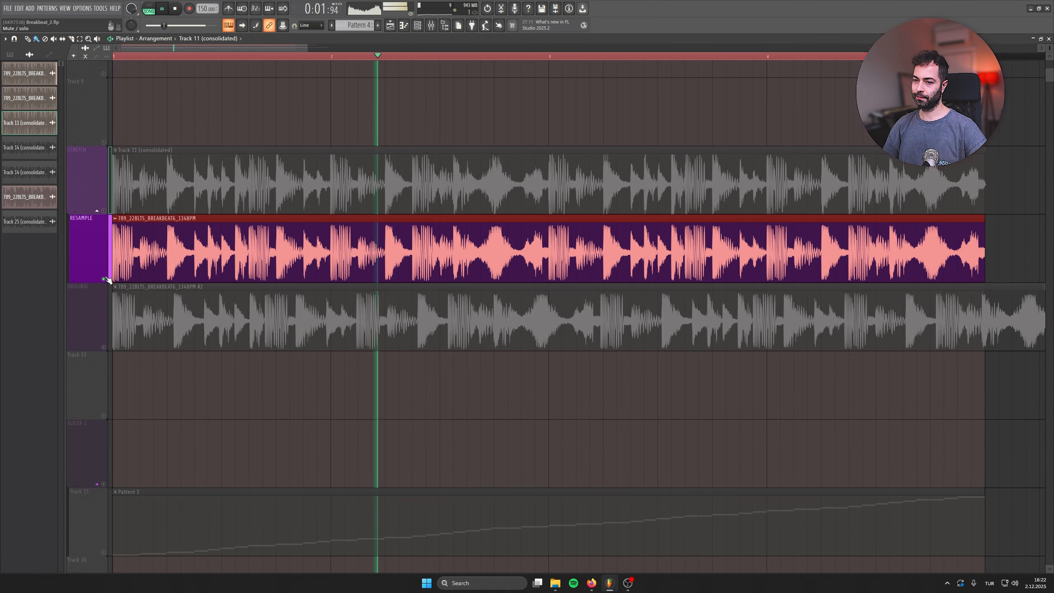
{"action": "key", "text": "space"}
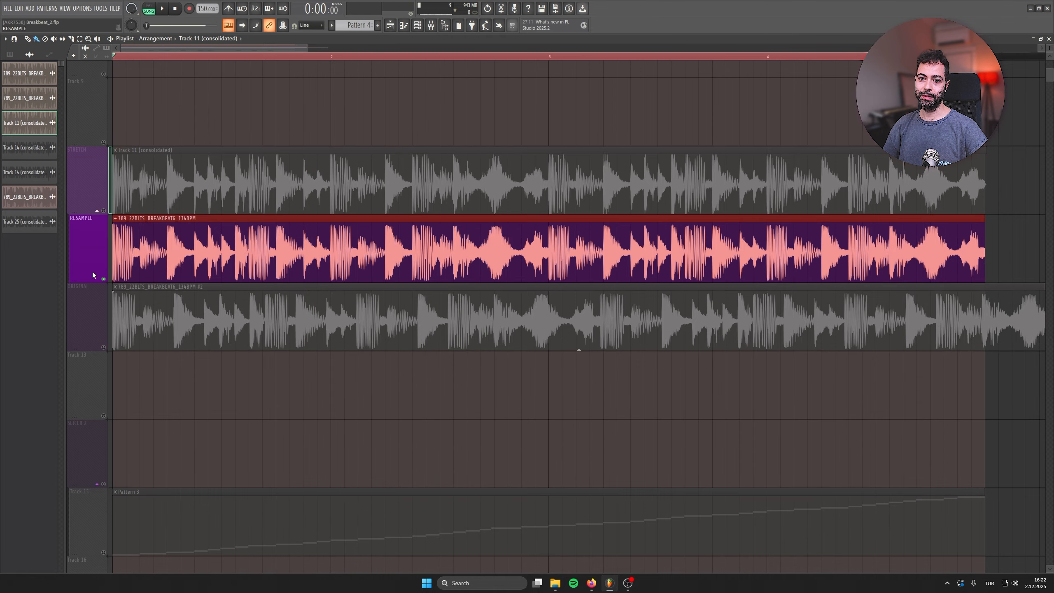
- Play the soloed RESAMPLE clip briefly and stop playback
{"action": "scroll", "coordinate": [125, 260], "scroll_direction": "up", "scroll_amount": 3}
{"action": "left_click_drag", "start_coordinate": [130, 256], "coordinate": [738, 239]}
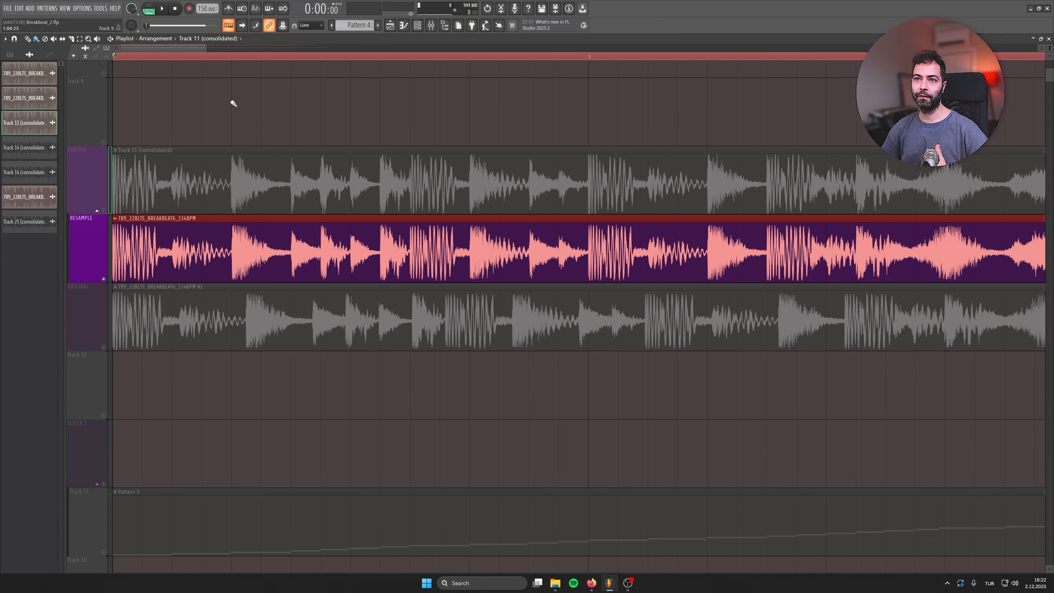
{"action": "left_click_drag", "start_coordinate": [207, 8], "coordinate": [207, 9]}
{"action": "key", "text": "space"}
{"action": "key", "text": "space"}
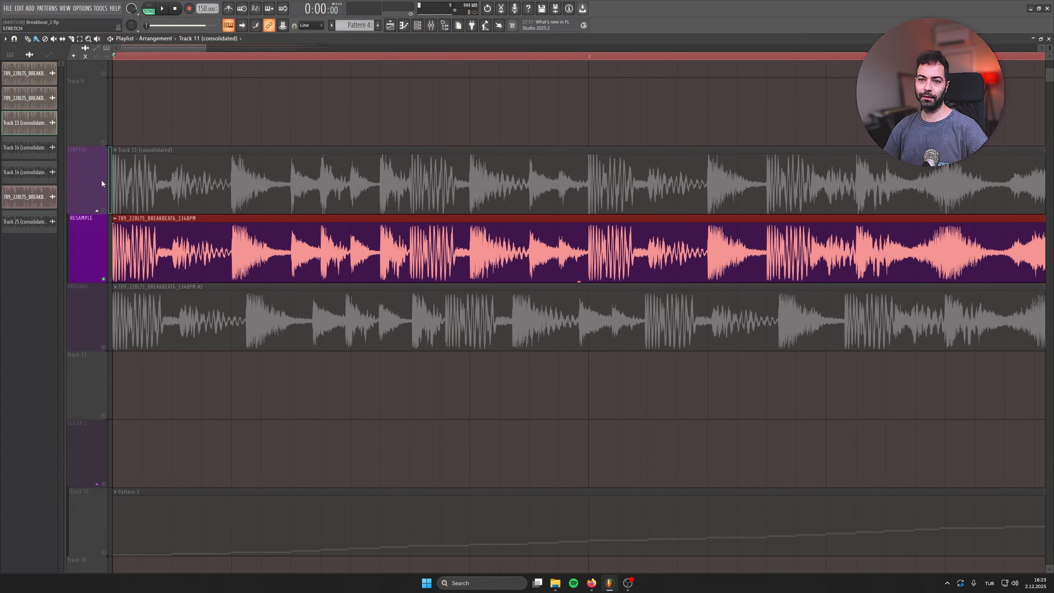
- Solo the STRETCH track and unmute RESAMPLE and ORIGINAL, so all three tracks are active together
{"action": "right_click", "coordinate": [104, 211]}
{"action": "scroll", "coordinate": [226, 218], "scroll_direction": "up", "scroll_amount": 5}
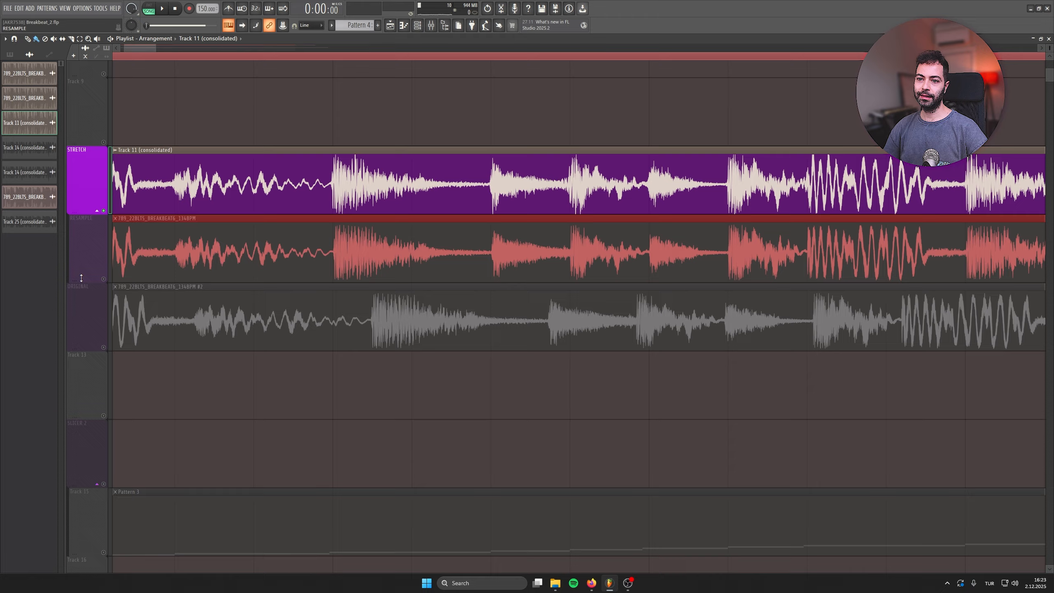
{"action": "left_click", "coordinate": [104, 278]}
{"action": "left_click", "coordinate": [103, 347]}
- Compare the lengths of matching drum hits near the start of the ORIGINAL, RESAMPLE and STRETCH clips
{"action": "left_click_drag", "start_coordinate": [369, 319], "coordinate": [534, 329]}
{"action": "left_click_drag", "start_coordinate": [333, 254], "coordinate": [492, 253]}
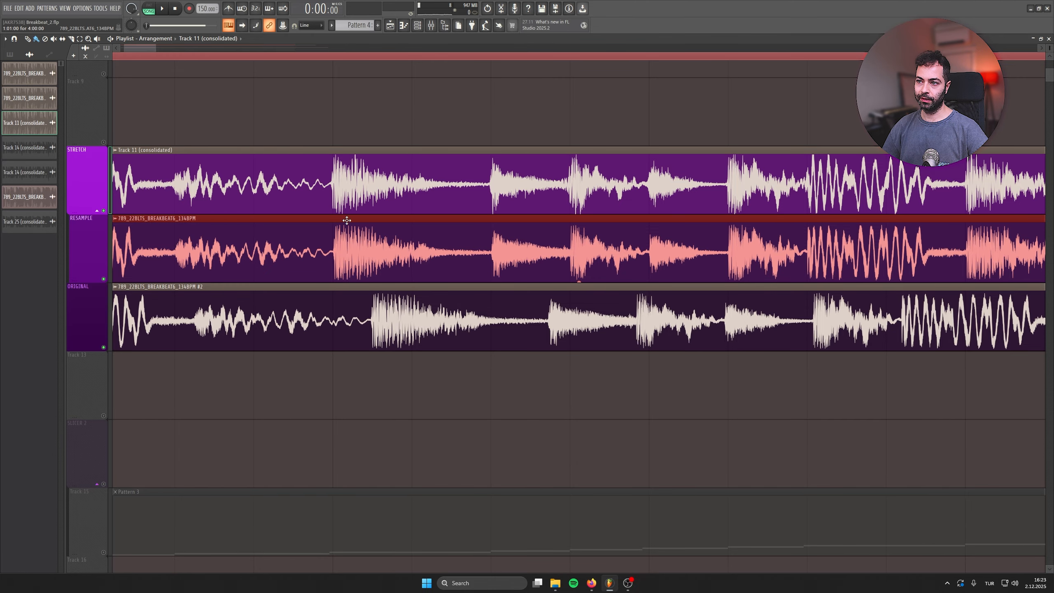
{"action": "left_click_drag", "start_coordinate": [327, 181], "coordinate": [491, 179]}
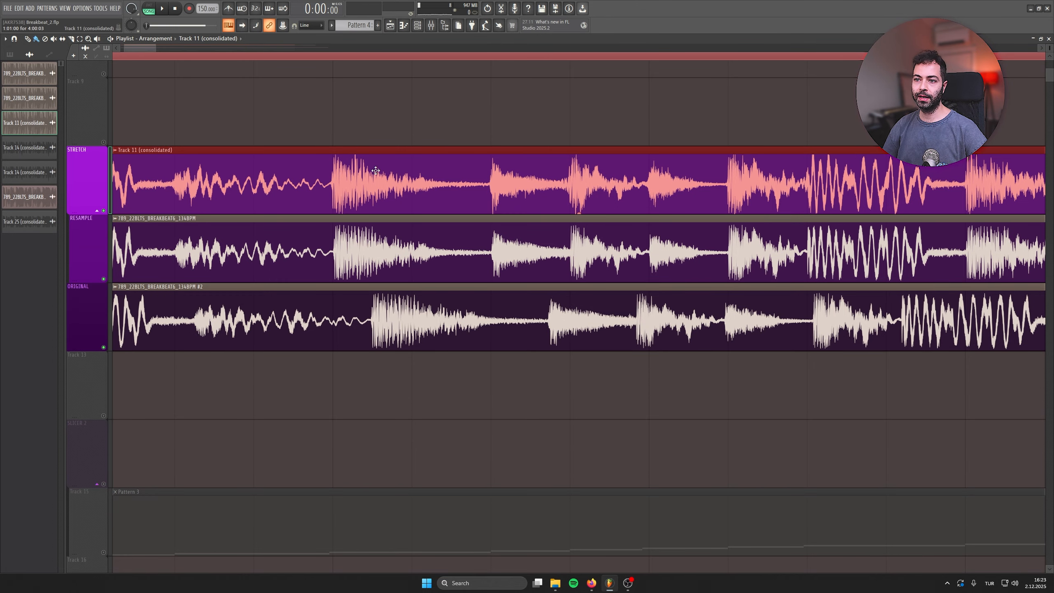
{"action": "left_click_drag", "start_coordinate": [323, 183], "coordinate": [494, 184]}
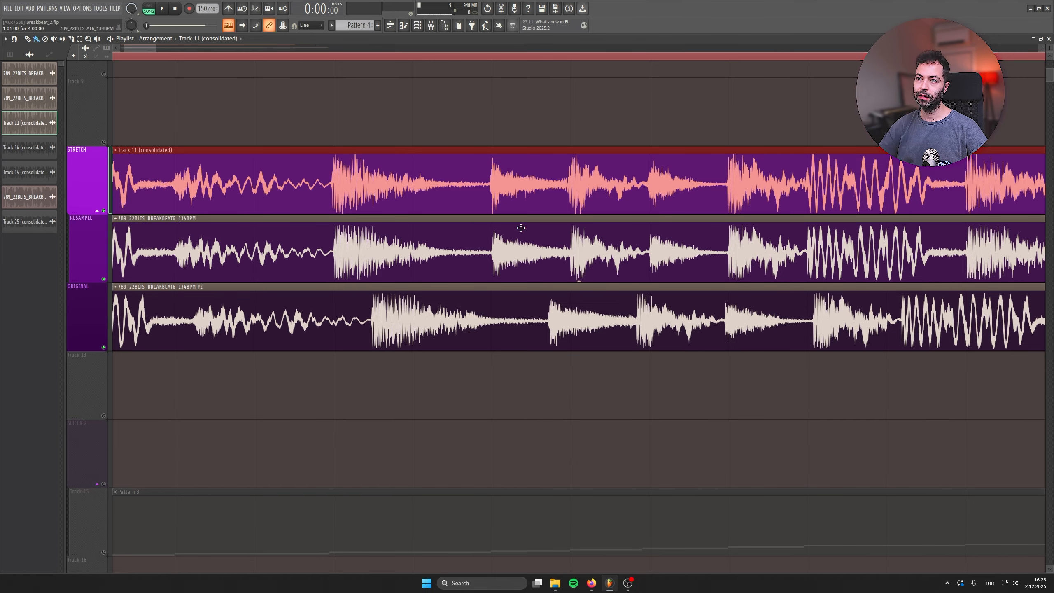
{"action": "left_click_drag", "start_coordinate": [546, 317], "coordinate": [630, 318]}
{"action": "left_click_drag", "start_coordinate": [485, 249], "coordinate": [574, 270]}
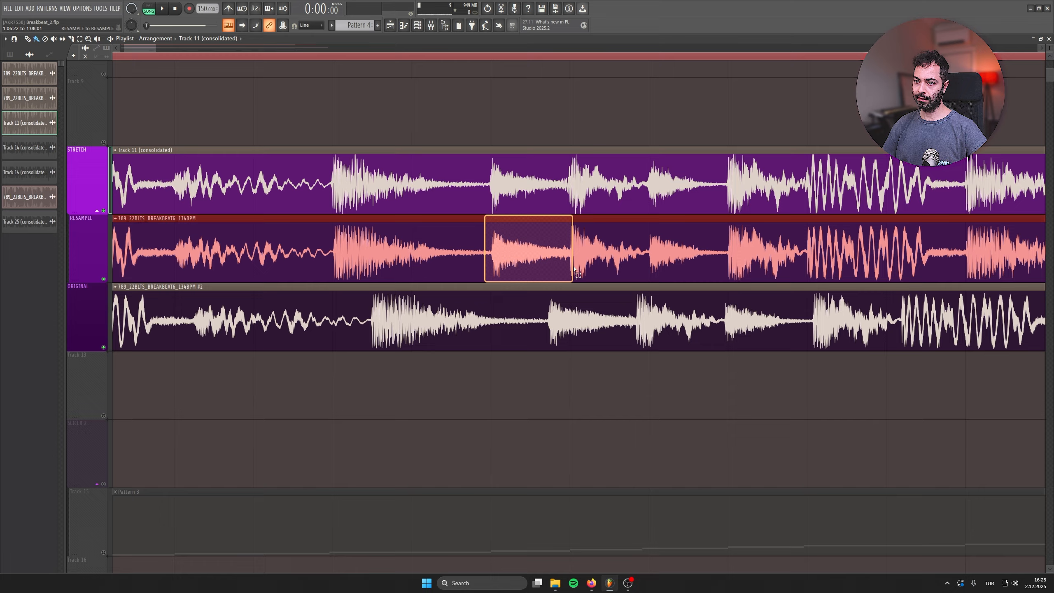
{"action": "left_click_drag", "start_coordinate": [484, 183], "coordinate": [567, 197]}
{"action": "left_click", "coordinate": [573, 190]}
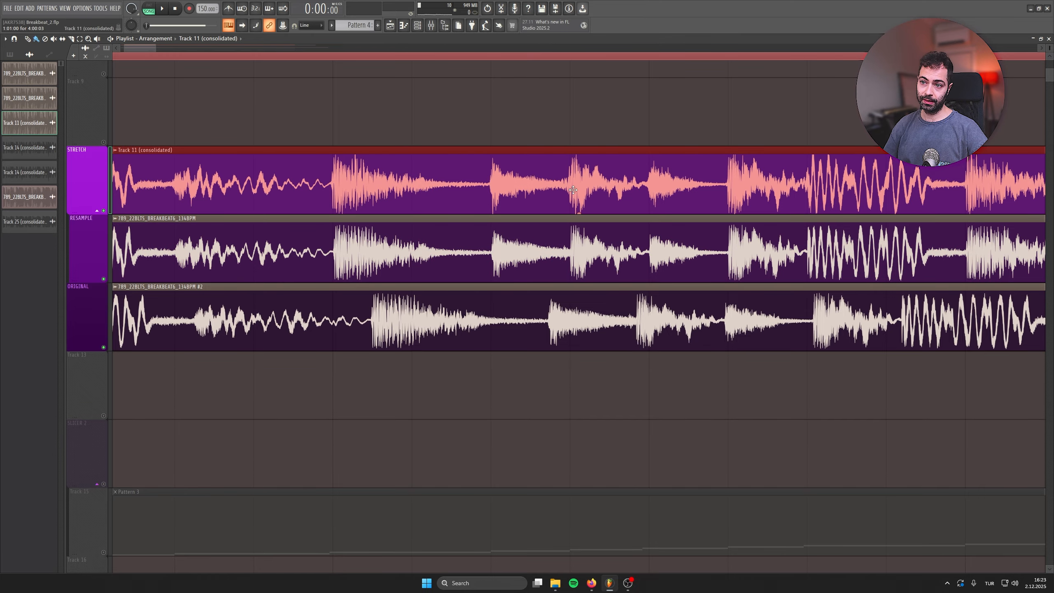
{"action": "scroll", "coordinate": [506, 358], "scroll_direction": "down", "scroll_amount": 4}
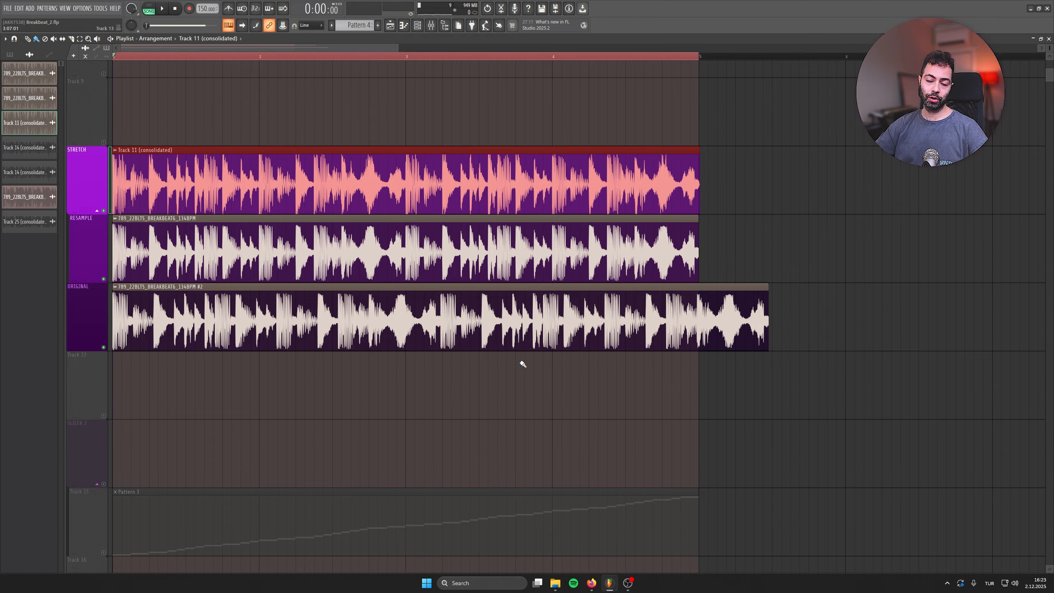
{"action": "scroll", "coordinate": [561, 359], "scroll_direction": "down", "scroll_amount": 2}
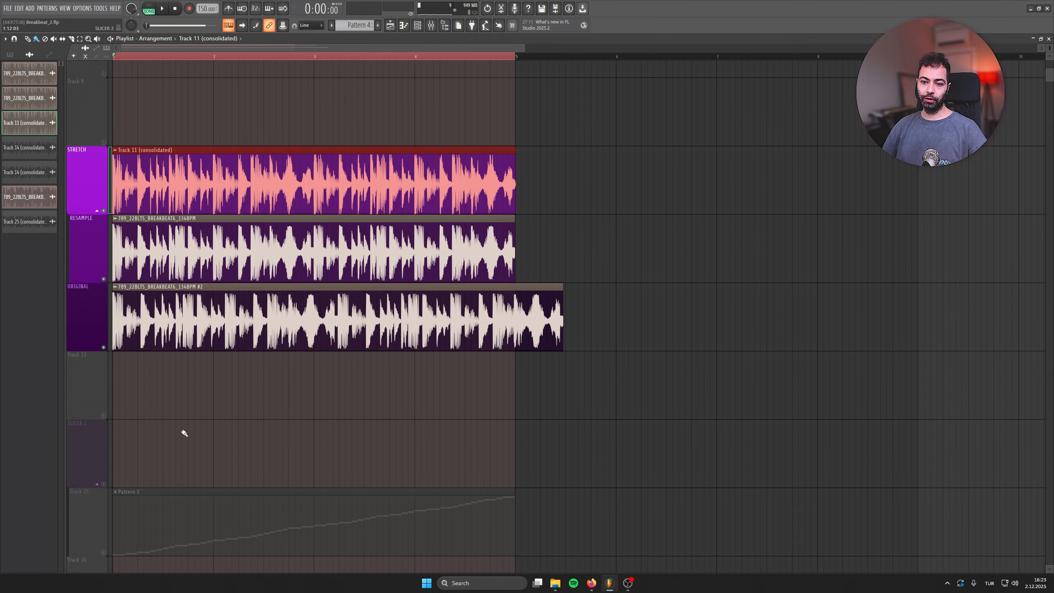
- Open the Channel rack and set its channel filter to All
{"action": "scroll", "coordinate": [182, 431], "scroll_direction": "down", "scroll_amount": 1}
{"action": "key", "text": "F6"}
{"action": "left_click", "coordinate": [261, 169]}
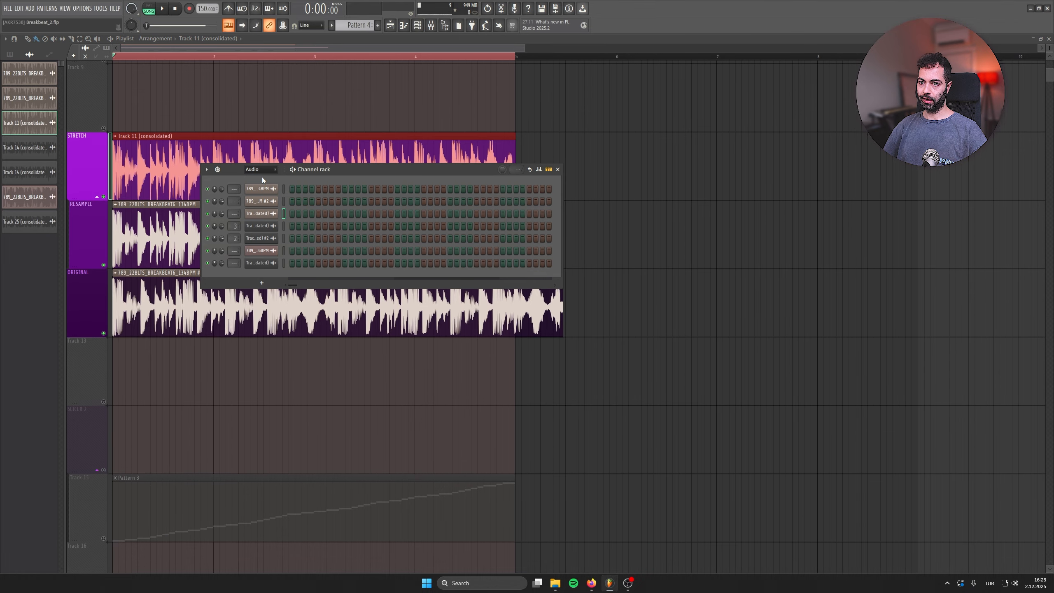
{"action": "left_click", "coordinate": [276, 194]}
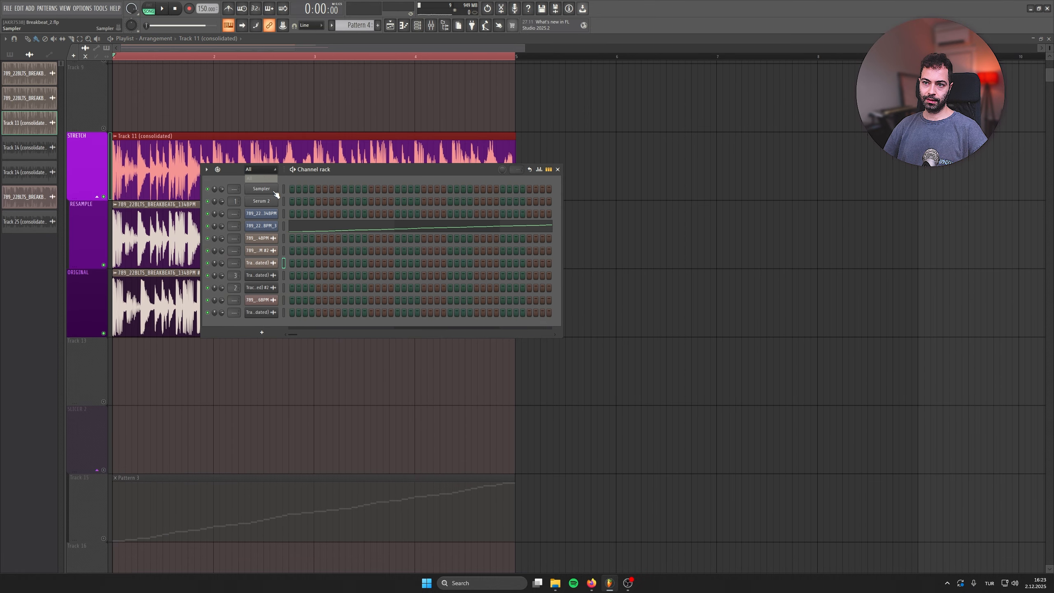
- Insert a Fruity Slicer 2 channel and make room for its window beside the audio clip settings
{"action": "right_click", "coordinate": [285, 225]}
{"action": "mouse_move", "coordinate": [333, 266]}
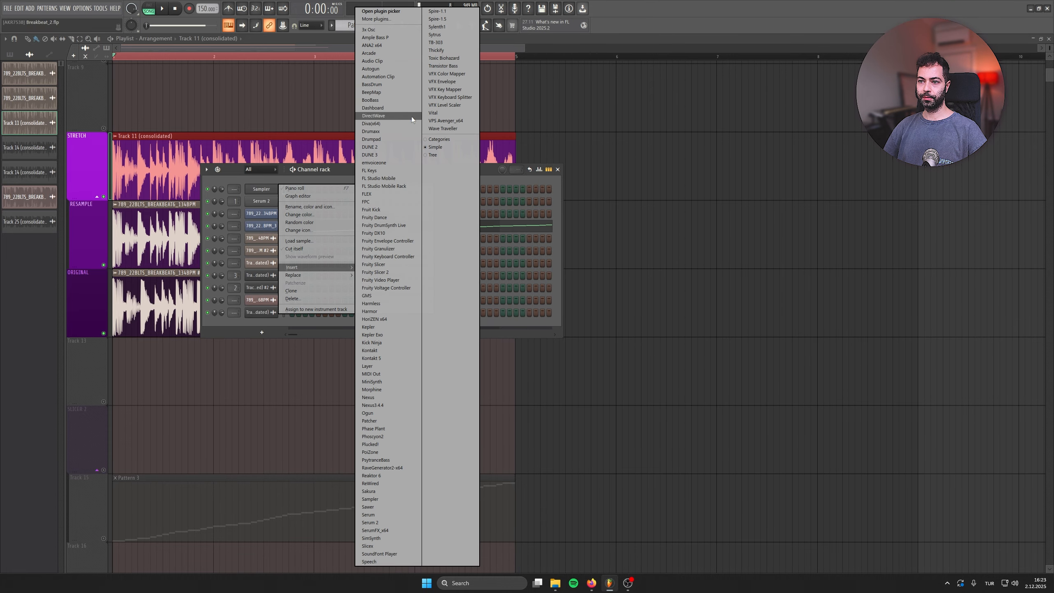
{"action": "left_click", "coordinate": [400, 270]}
{"action": "left_click_drag", "start_coordinate": [280, 110], "coordinate": [428, 117]}
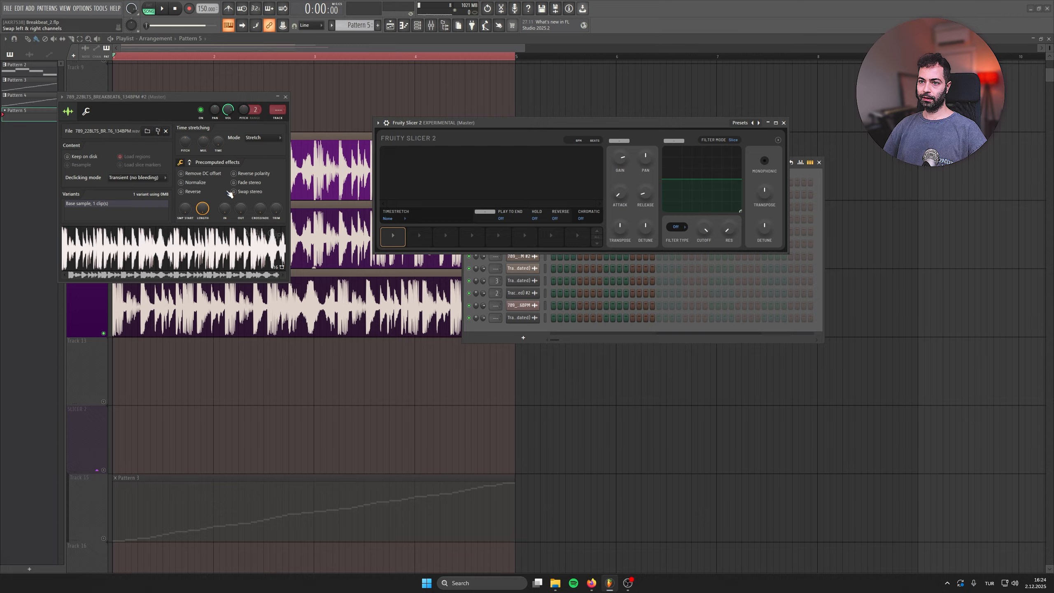
- Load the ORIGINAL track's breakbeat sample into Fruity Slicer 2 and close the audio clip settings
{"action": "left_click_drag", "start_coordinate": [137, 243], "coordinate": [474, 183]}
{"action": "left_click_drag", "start_coordinate": [440, 123], "coordinate": [373, 190]}
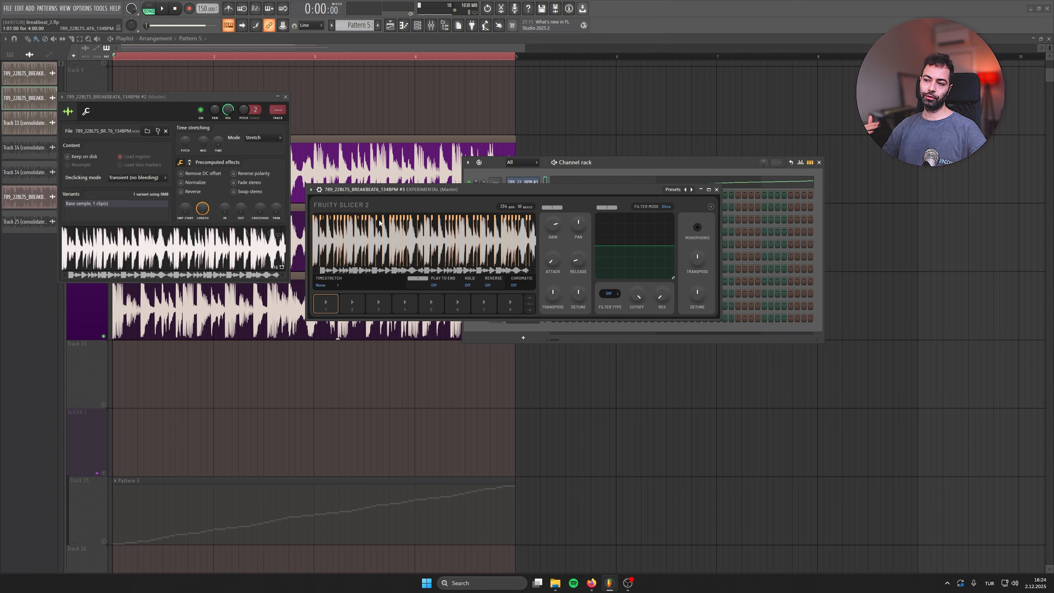
{"action": "left_click", "coordinate": [285, 96]}
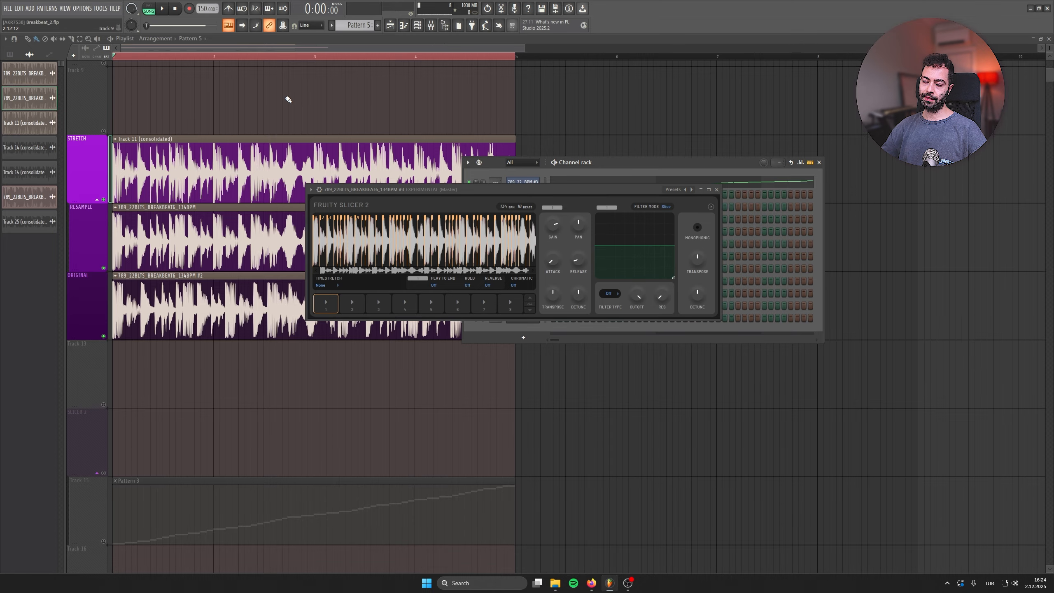
- Close the Fruity Slicer 2 window and open the slicer channel's slice notes in a maximized Piano roll
{"action": "left_click", "coordinate": [717, 191]}
{"action": "left_click", "coordinate": [524, 182]}
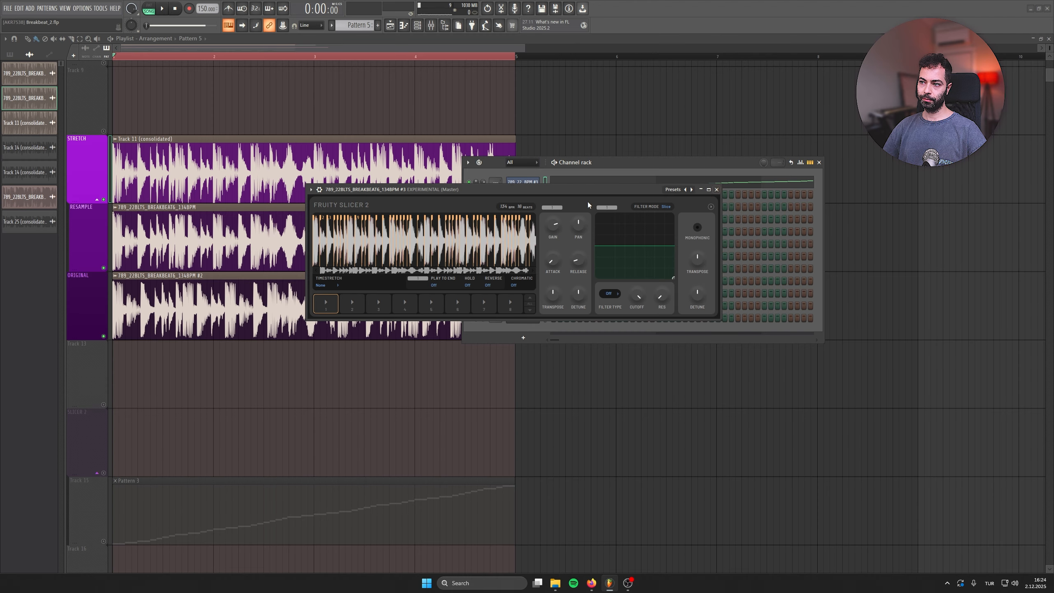
{"action": "left_click", "coordinate": [717, 190]}
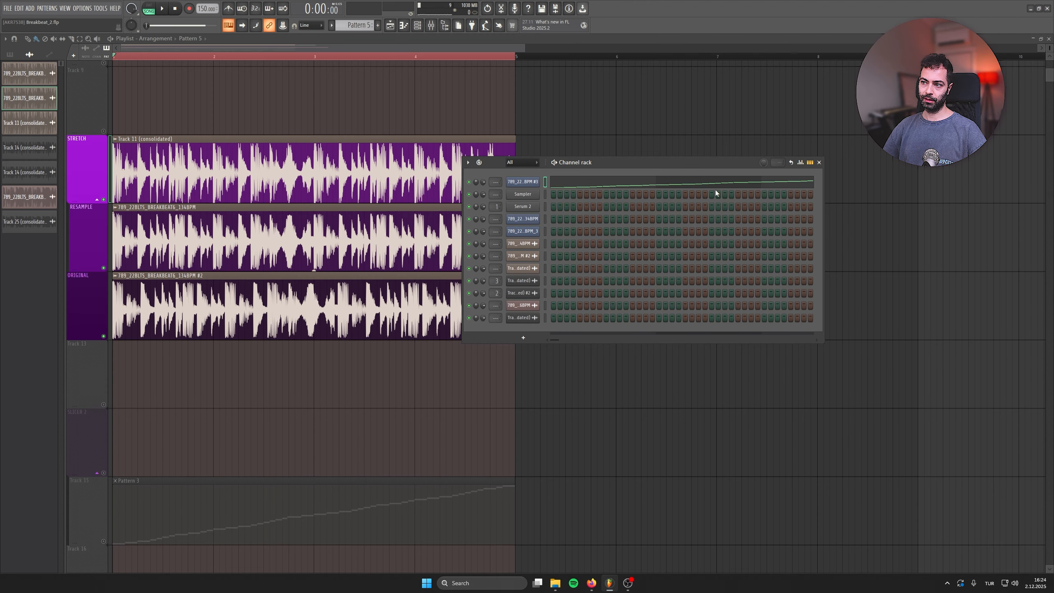
{"action": "left_click", "coordinate": [585, 183]}
{"action": "double_click", "coordinate": [543, 122]}
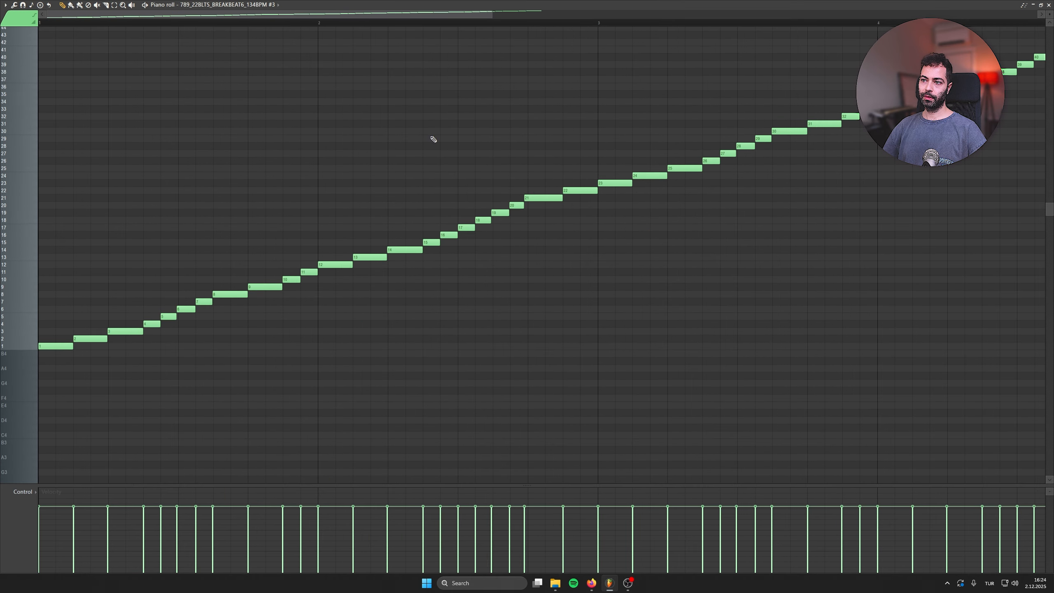
- Restore the Piano roll to a floating window over the playlist and play the slice notes in pattern mode
{"action": "left_click_drag", "start_coordinate": [360, 286], "coordinate": [105, 387]}
{"action": "left_click_drag", "start_coordinate": [602, 241], "coordinate": [661, 254]}
{"action": "double_click", "coordinate": [485, 5]}
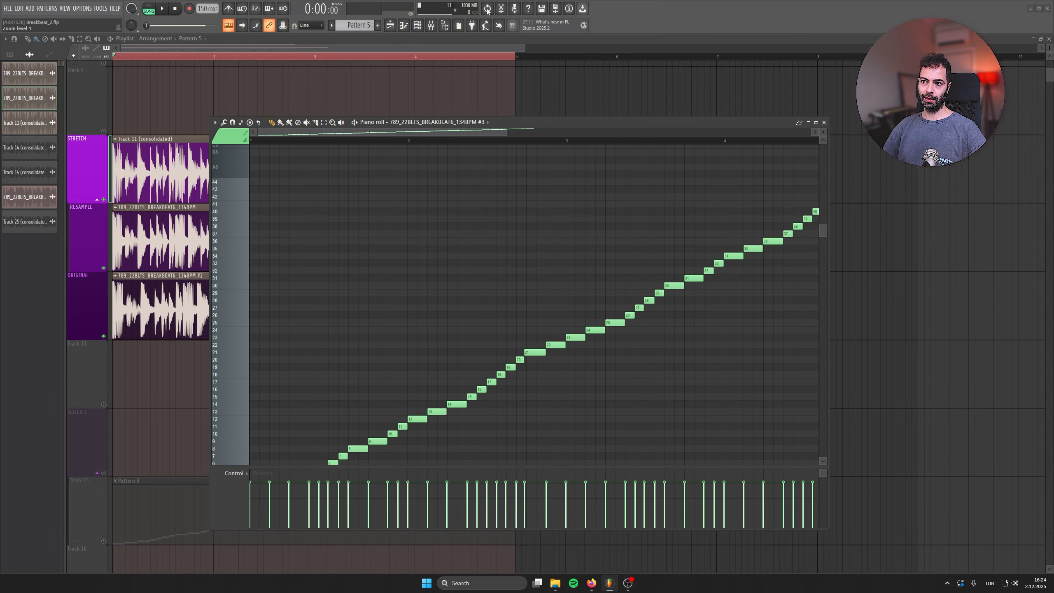
{"action": "left_click_drag", "start_coordinate": [589, 124], "coordinate": [489, 103]}
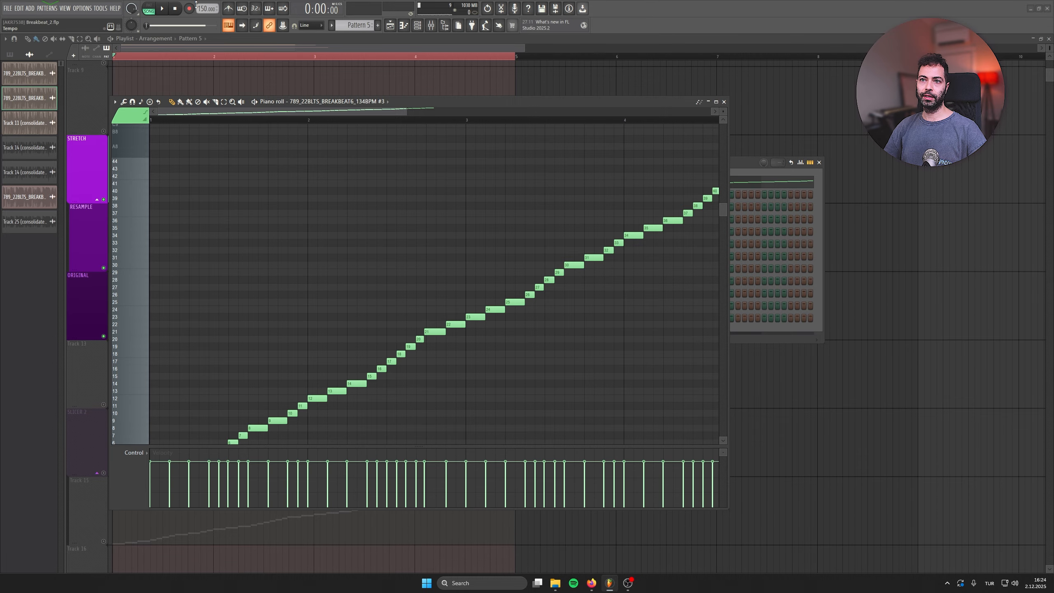
{"action": "left_click_drag", "start_coordinate": [542, 110], "coordinate": [597, 100]}
{"action": "left_click", "coordinate": [148, 5]}
{"action": "left_click", "coordinate": [162, 9]}
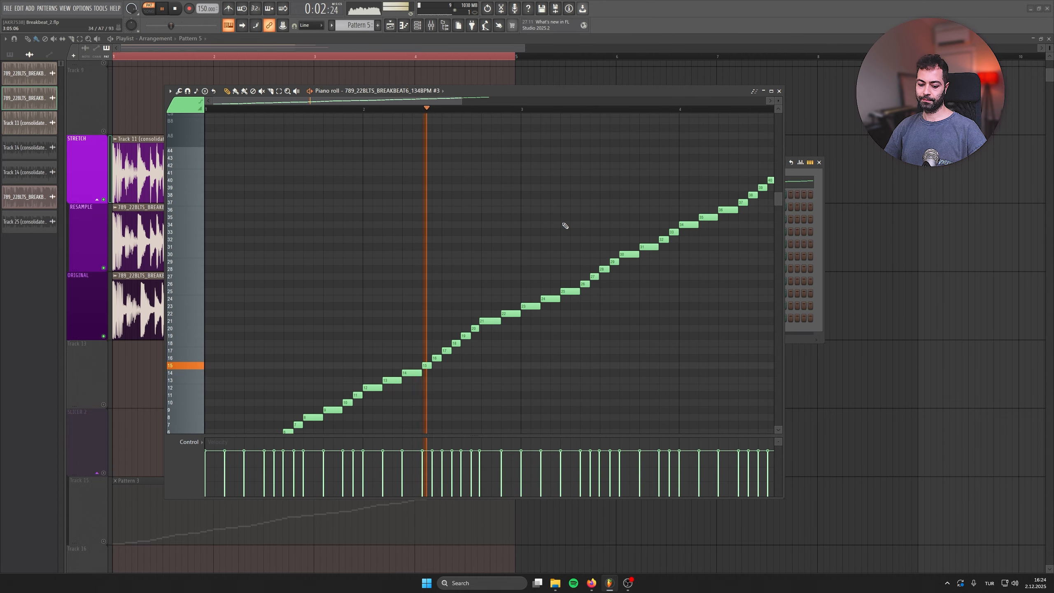
- Raise all slice notes to full velocity, stop playback, and place Pattern 5 at the start of Track 13 with the Piano roll closed
{"action": "key", "text": "ctrl+a"}
{"action": "scroll", "coordinate": [498, 315], "scroll_direction": "up", "scroll_amount": 5}
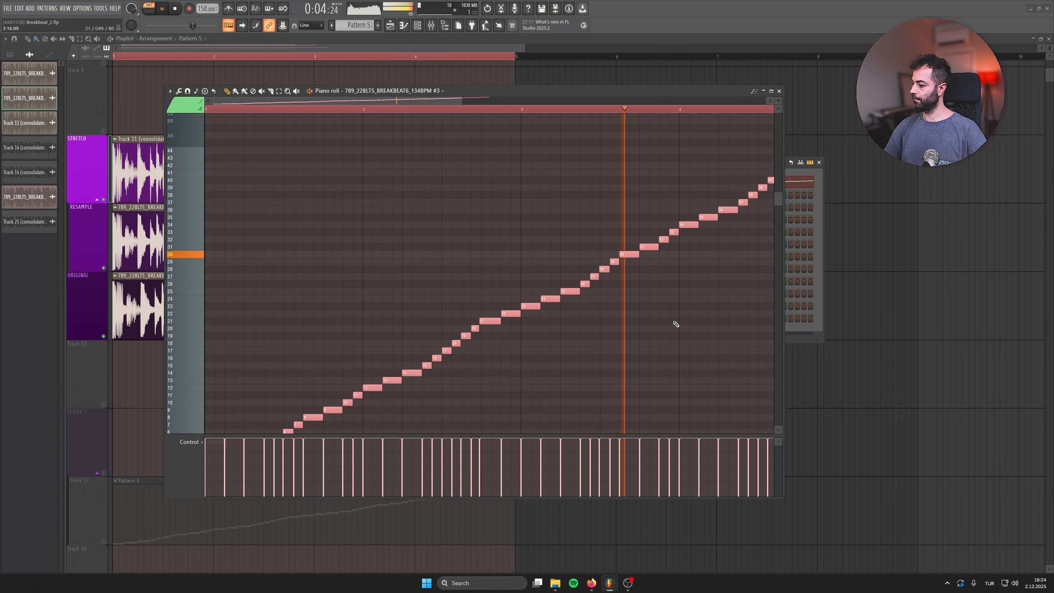
{"action": "left_click", "coordinate": [174, 8]}
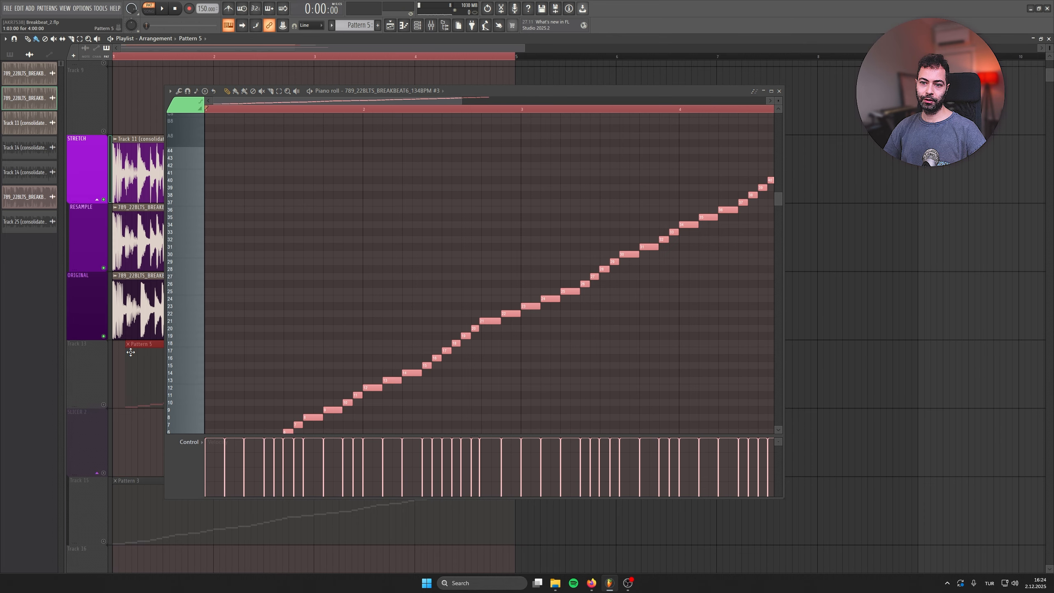
{"action": "left_click", "coordinate": [779, 91]}
- Play the soloed ORIGINAL track and switch the solo to Track 13 to compare it with the sliced pattern
{"action": "right_click", "coordinate": [103, 336]}
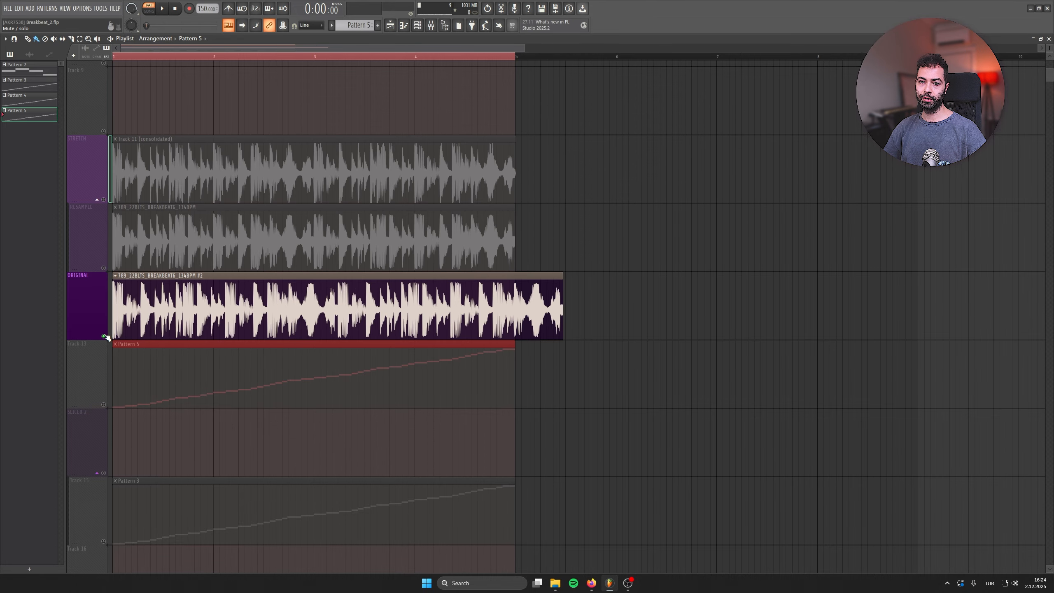
{"action": "key", "text": "space"}
{"action": "right_click", "coordinate": [104, 405]}
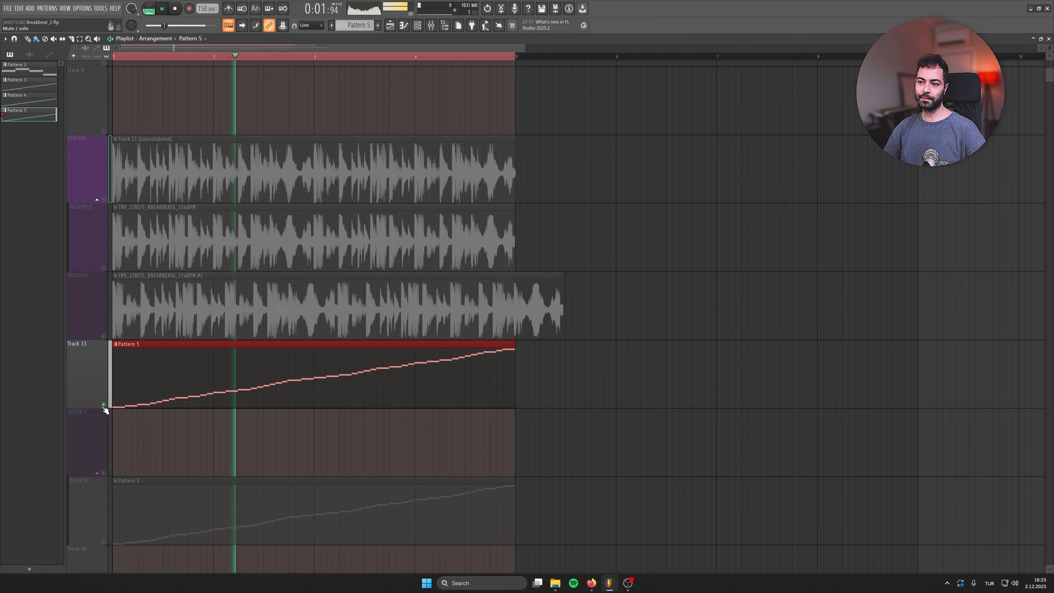
{"action": "key", "text": "space"}
- Consolidate Track 13's Pattern 5 clip into a rendered WAV audio clip
{"action": "right_click", "coordinate": [92, 399]}
{"action": "mouse_move", "coordinate": [121, 487]}
{"action": "left_click", "coordinate": [166, 488]}
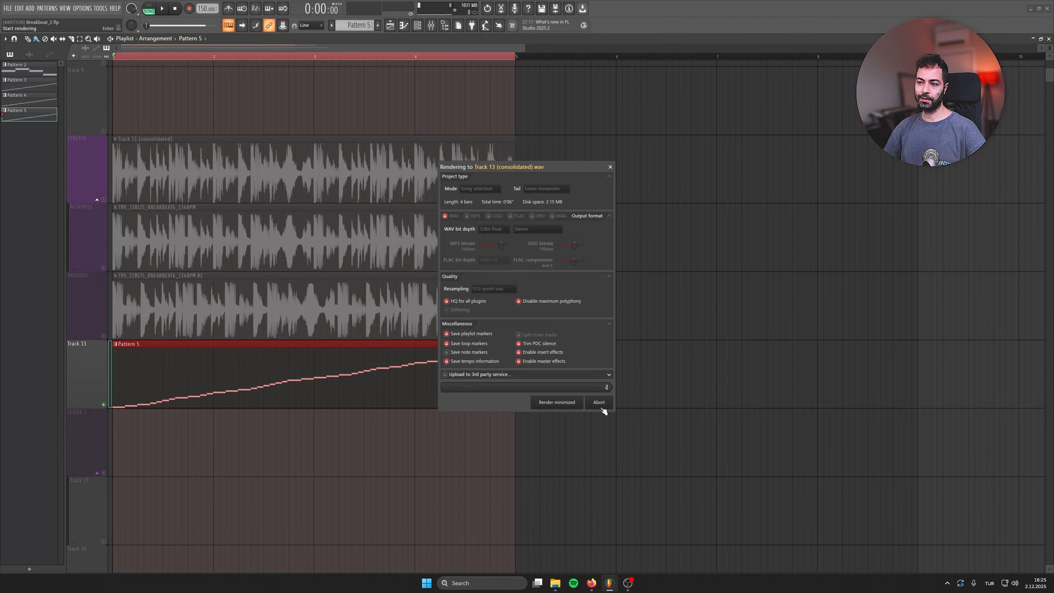
{"action": "left_click", "coordinate": [600, 403]}
- Overlay the consolidated Track 13 clip on the ORIGINAL track's clip to compare the second hit's waveform, and undo the move
{"action": "scroll", "coordinate": [93, 388], "scroll_direction": "up", "scroll_amount": 5}
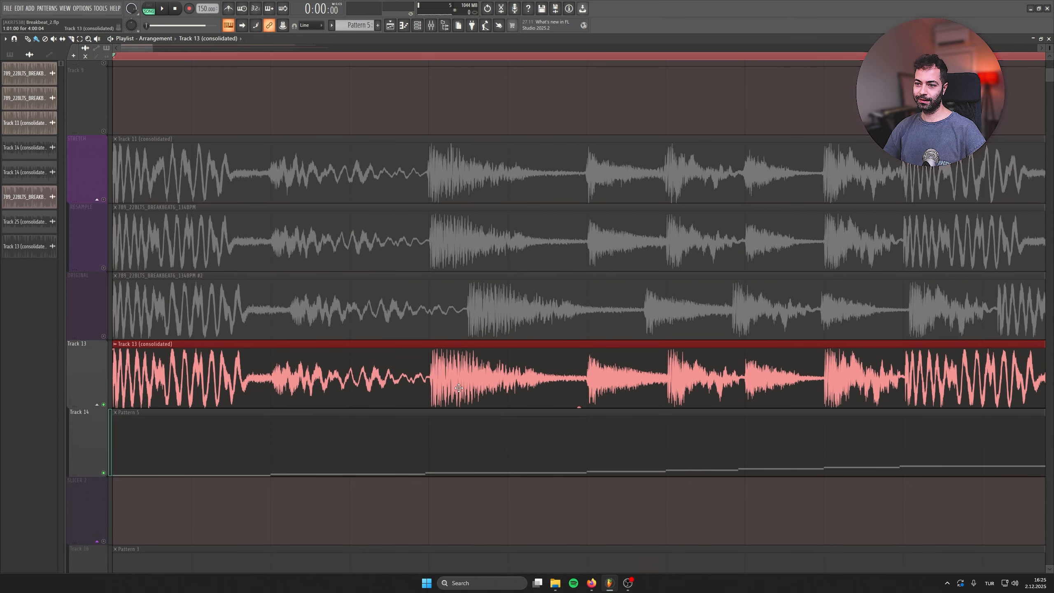
{"action": "left_click", "coordinate": [119, 338]}
{"action": "left_click", "coordinate": [468, 308]}
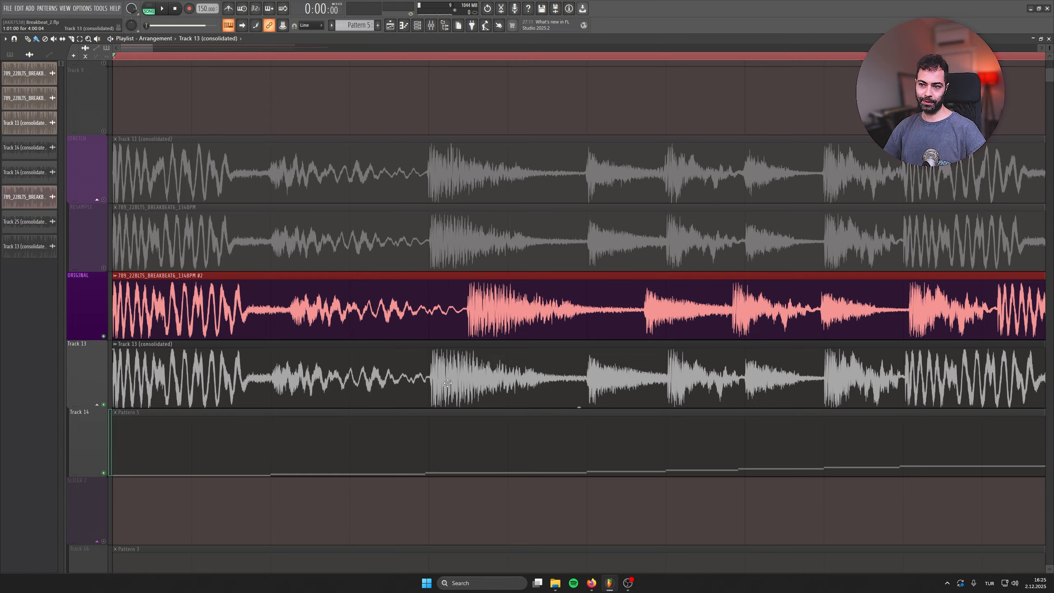
{"action": "left_click", "coordinate": [428, 389]}
{"action": "left_click_drag", "start_coordinate": [454, 393], "coordinate": [493, 302]}
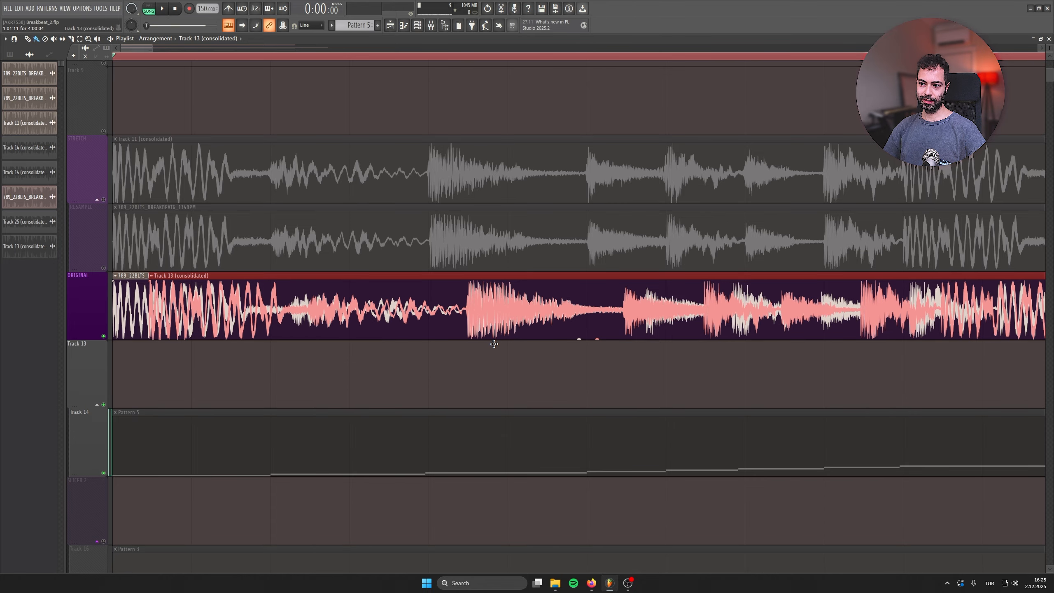
{"action": "key", "text": "ctrl+z"}
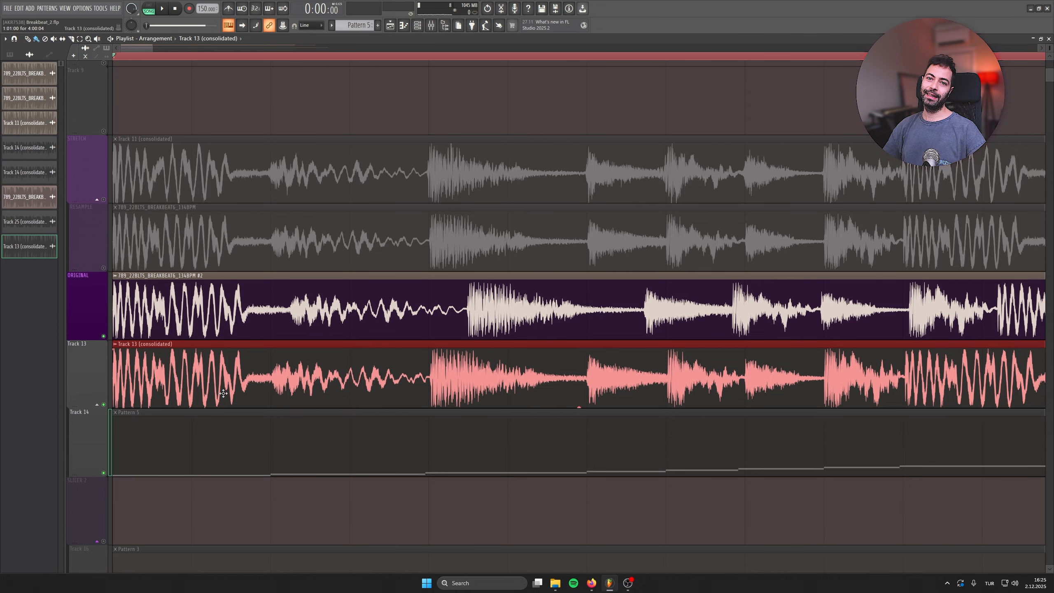
- Save the project and insert a new Fruity Slicer 2 channel into the Channel rack with all channels shown
{"action": "key", "text": "ctrl+s"}
{"action": "scroll", "coordinate": [820, 393], "scroll_direction": "down", "scroll_amount": 5}
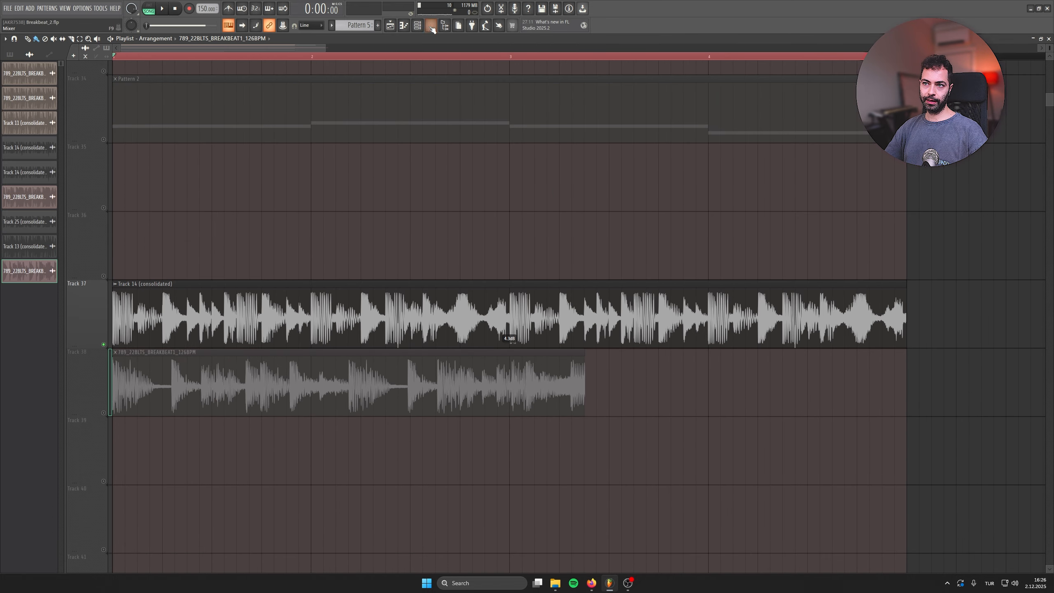
{"action": "left_click", "coordinate": [431, 26]}
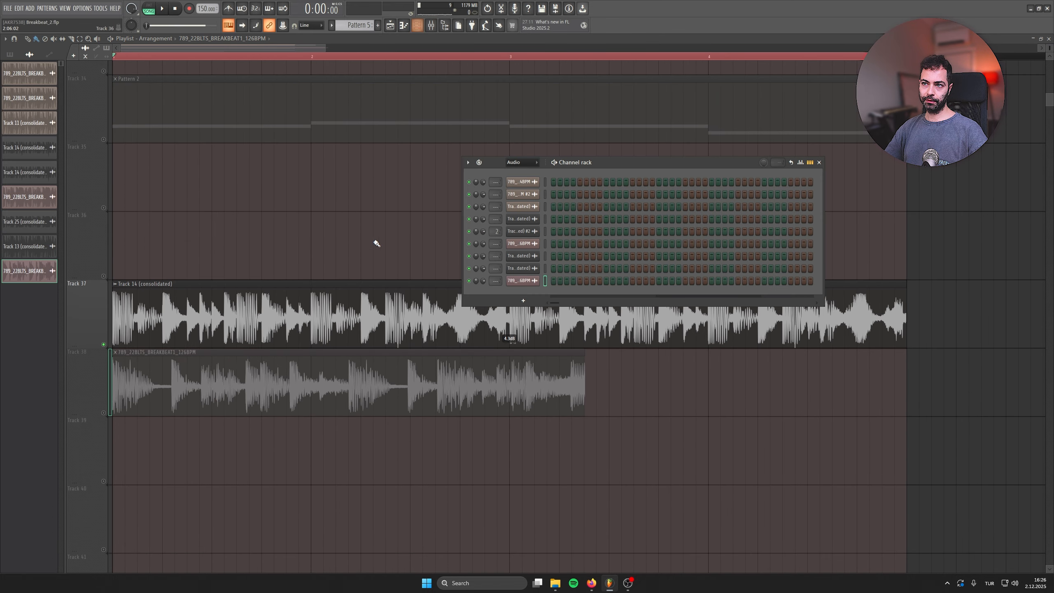
{"action": "left_click", "coordinate": [526, 162]}
{"action": "left_click", "coordinate": [528, 170]}
{"action": "right_click", "coordinate": [529, 182]}
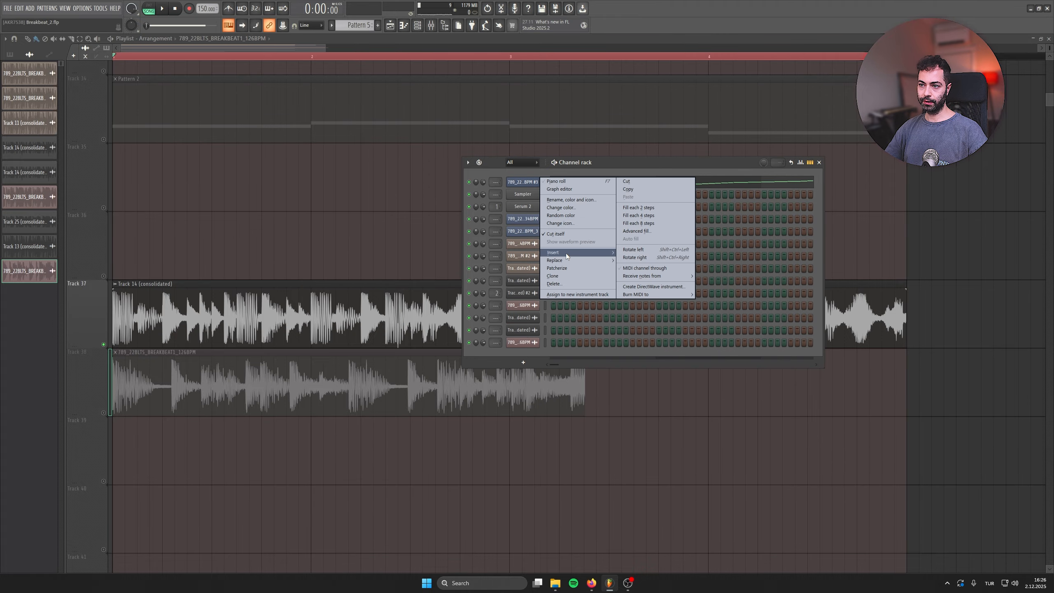
{"action": "mouse_move", "coordinate": [565, 253]}
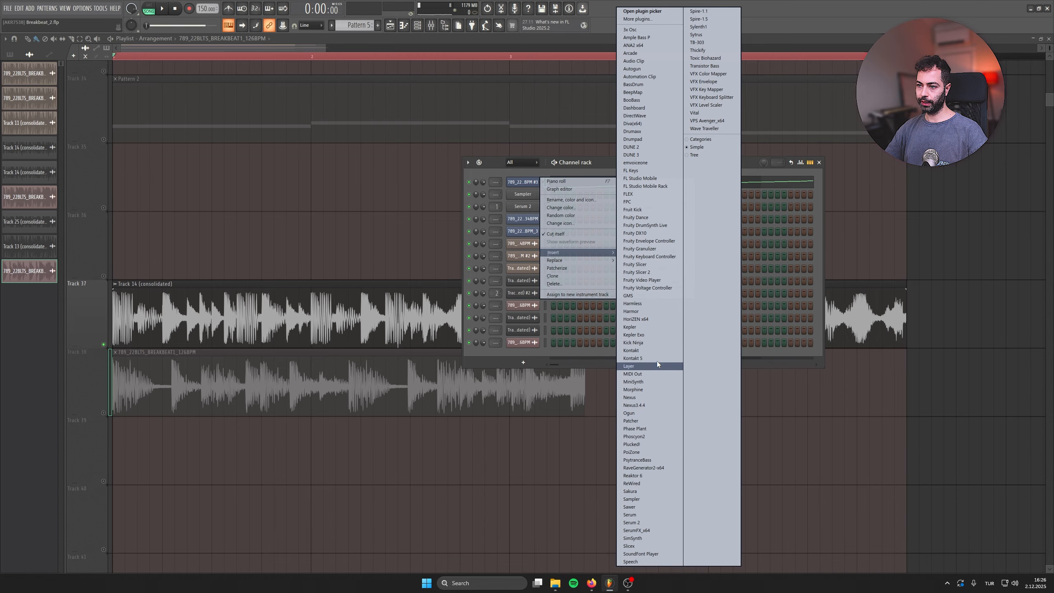
{"action": "left_click", "coordinate": [647, 272]}
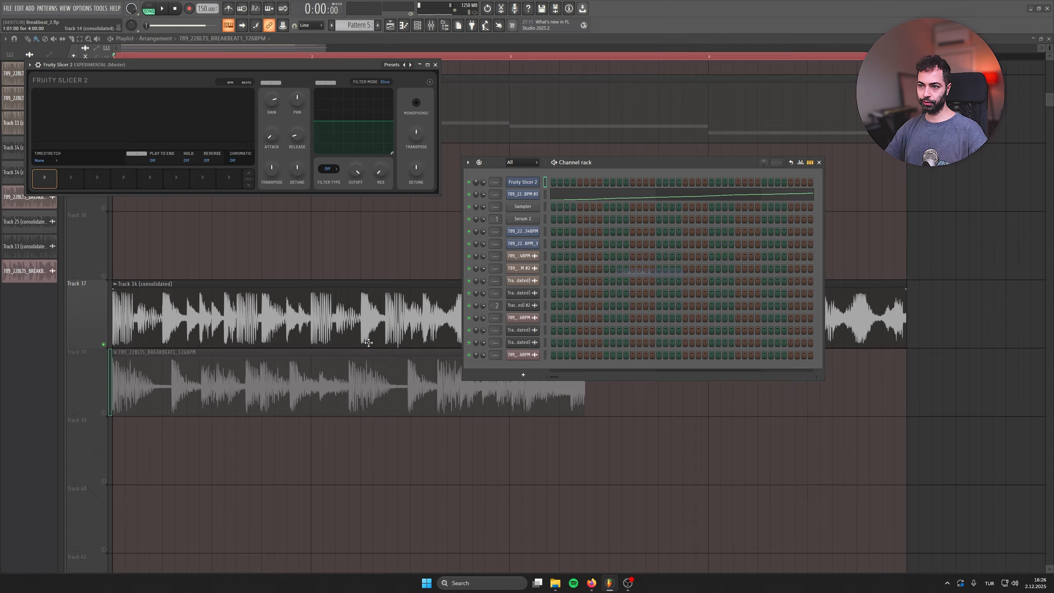
- Load Track 38's BREAKBEAT1_126BPM sample into Fruity Slicer 2 and close the slicer and audio clip settings
{"action": "left_click_drag", "start_coordinate": [167, 77], "coordinate": [463, 143]}
{"action": "left_click_drag", "start_coordinate": [129, 207], "coordinate": [436, 185]}
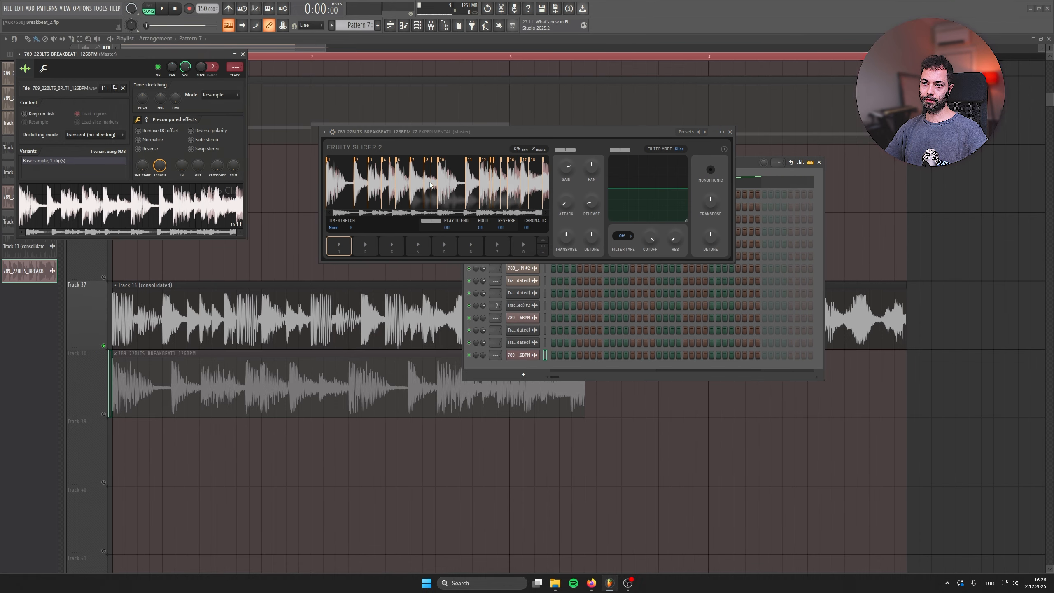
{"action": "left_click_drag", "start_coordinate": [494, 139], "coordinate": [509, 161]}
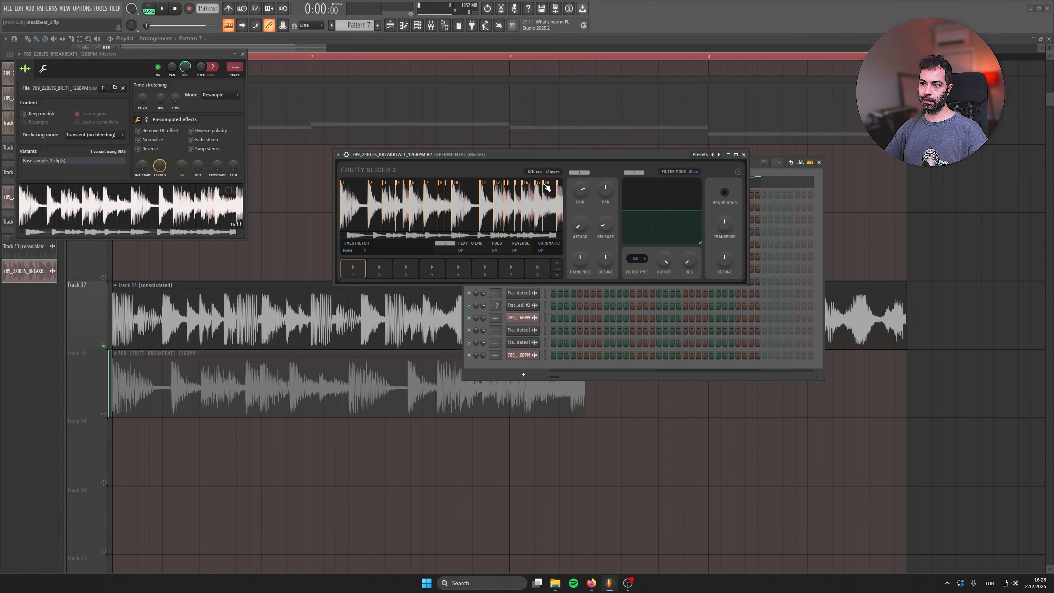
{"action": "left_click", "coordinate": [243, 55]}
{"action": "left_click", "coordinate": [743, 153]}
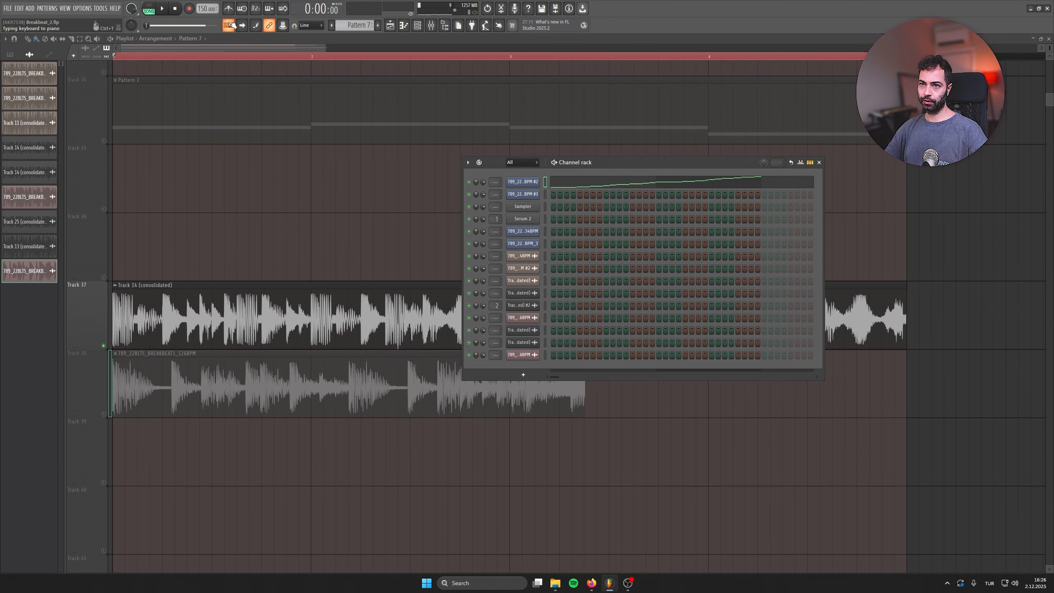
- Place Pattern 7 at the start of Track 39 and set the playlist time selection to its two bars
{"action": "scroll", "coordinate": [433, 175], "scroll_direction": "down", "scroll_amount": 1}
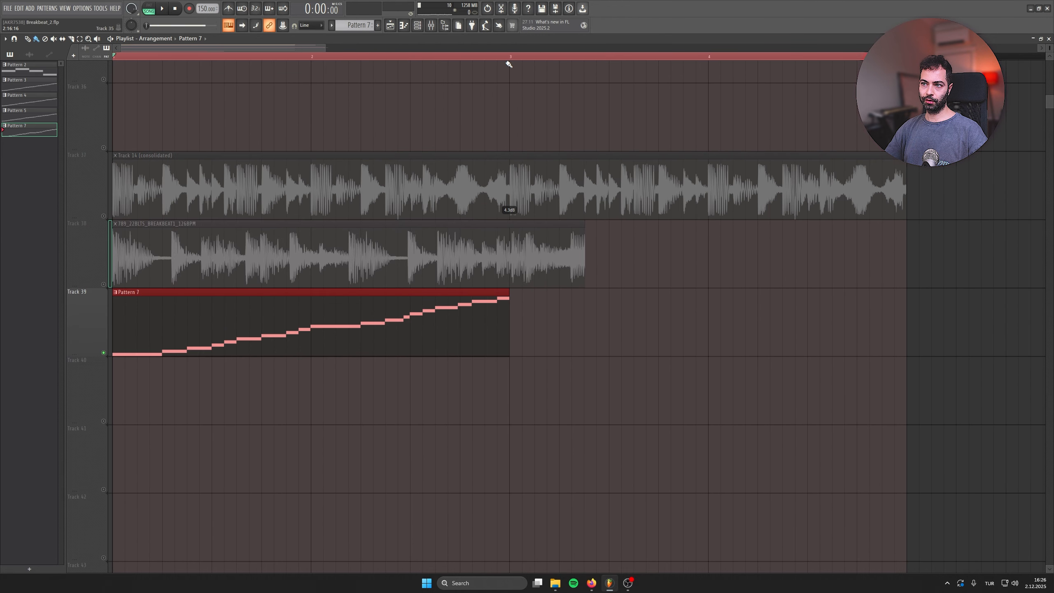
{"action": "left_click_drag", "start_coordinate": [510, 57], "coordinate": [112, 57]}
{"action": "left_click", "coordinate": [770, 307]}
{"action": "right_click", "coordinate": [771, 307]}
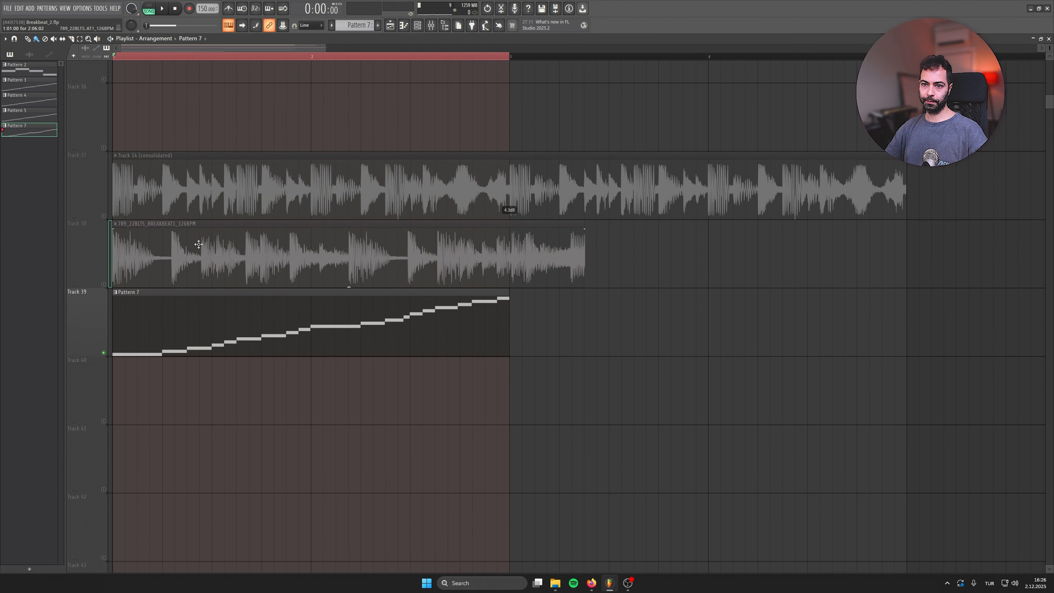
- Replace the BREAKBEAT1 clip on Track 38 with a consolidated audio render of Track 39's Pattern 7, removing the leftover pattern clip
{"action": "right_click", "coordinate": [146, 249]}
{"action": "right_click", "coordinate": [91, 289]}
{"action": "left_click", "coordinate": [175, 436]}
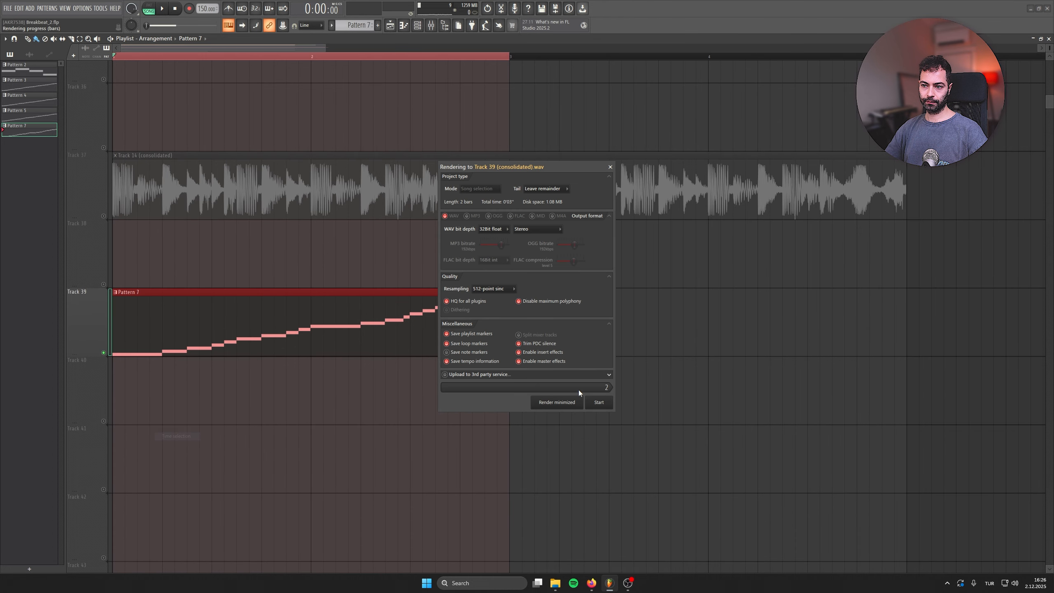
{"action": "left_click_drag", "start_coordinate": [334, 328], "coordinate": [337, 260]}
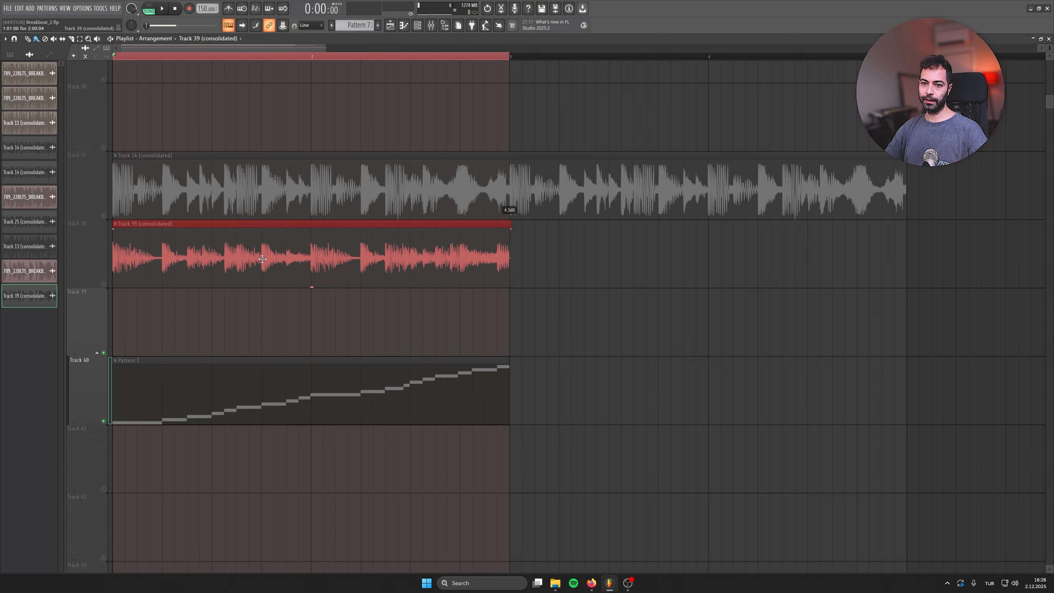
{"action": "right_click", "coordinate": [353, 386]}
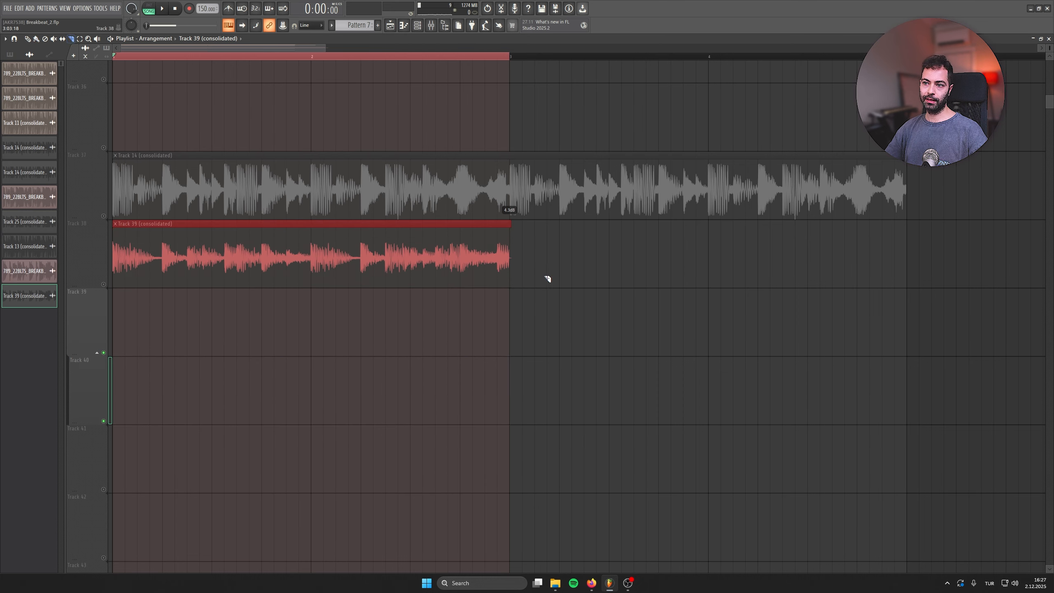
- Play the consolidated breakbeat on Track 38 by itself, stop playback and deselect the clip
{"action": "left_click", "coordinate": [110, 284]}
{"action": "key", "text": "space"}
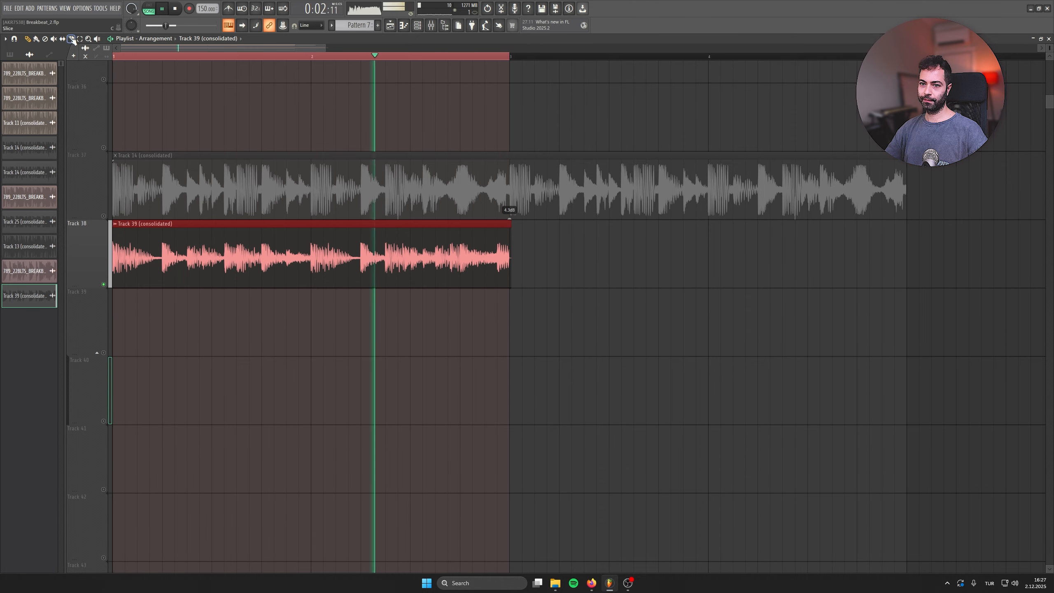
{"action": "key", "text": "space"}
{"action": "key", "text": "ctrl+d"}
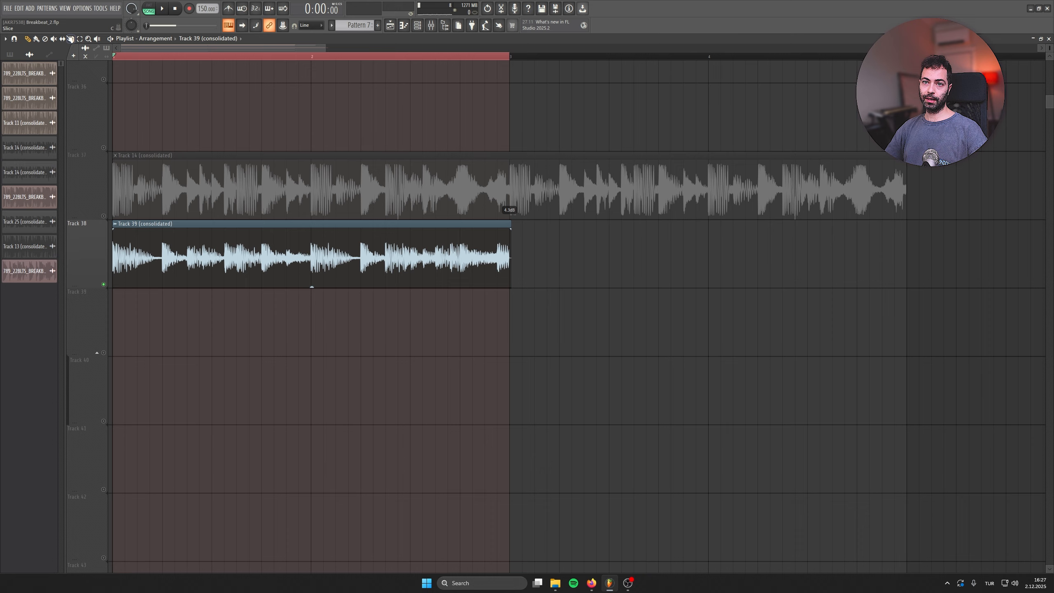
- Slice the first kick off Track 37's breakbeat, copy it to the end of bar 1 on Track 36, and solo that track
{"action": "right_click", "coordinate": [104, 216]}
{"action": "scroll", "coordinate": [98, 75], "scroll_direction": "up", "scroll_amount": 1}
{"action": "left_click", "coordinate": [63, 39]}
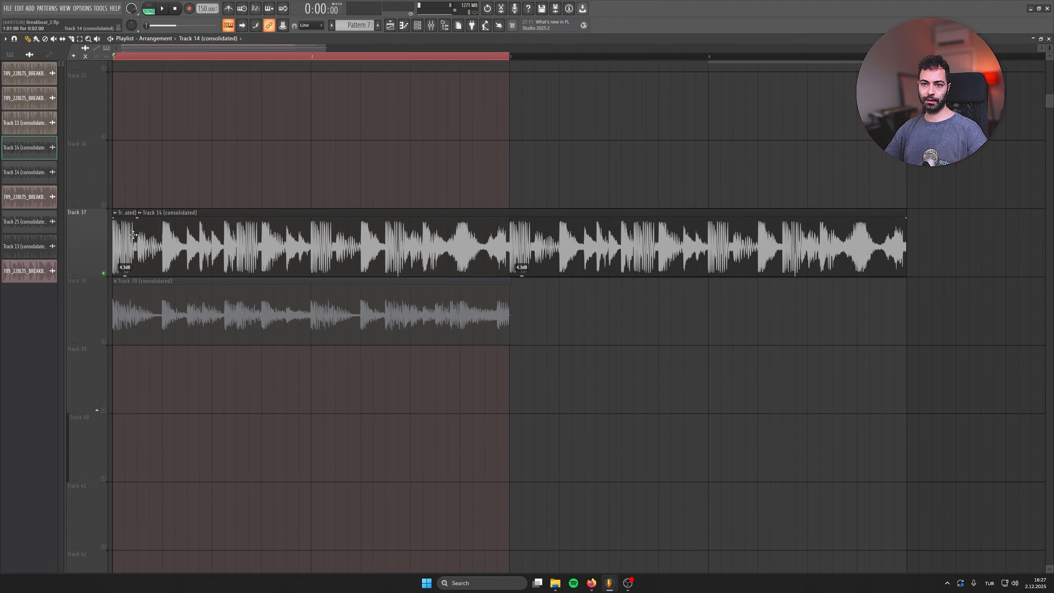
{"action": "mouse_move", "coordinate": [294, 179]}
{"action": "left_mouse_down"}
{"action": "mouse_move", "coordinate": [468, 172]}
{"action": "mouse_move", "coordinate": [295, 171]}
{"action": "left_mouse_up"}
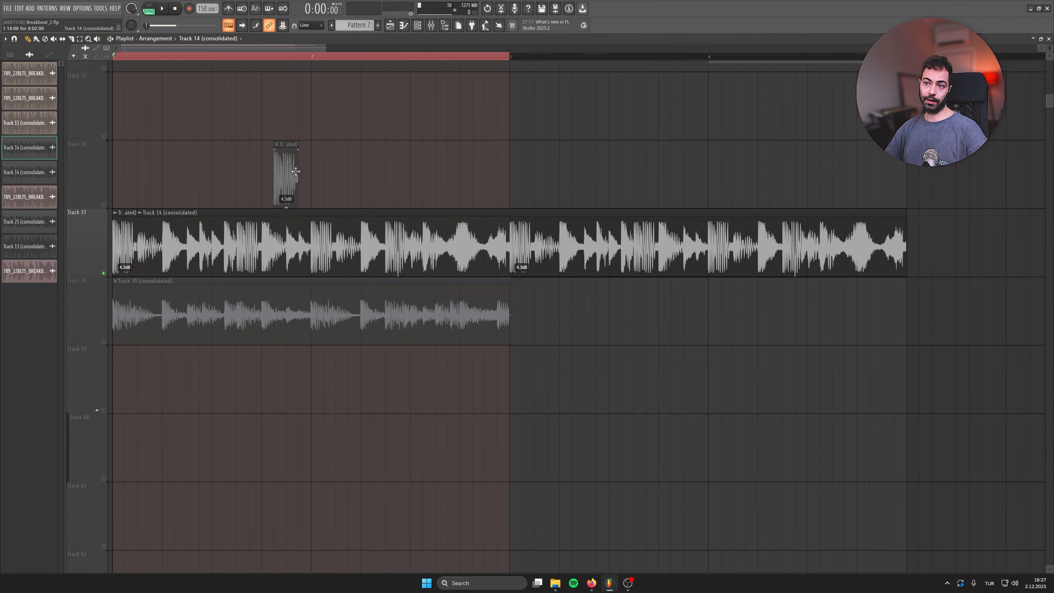
{"action": "right_click", "coordinate": [104, 205]}
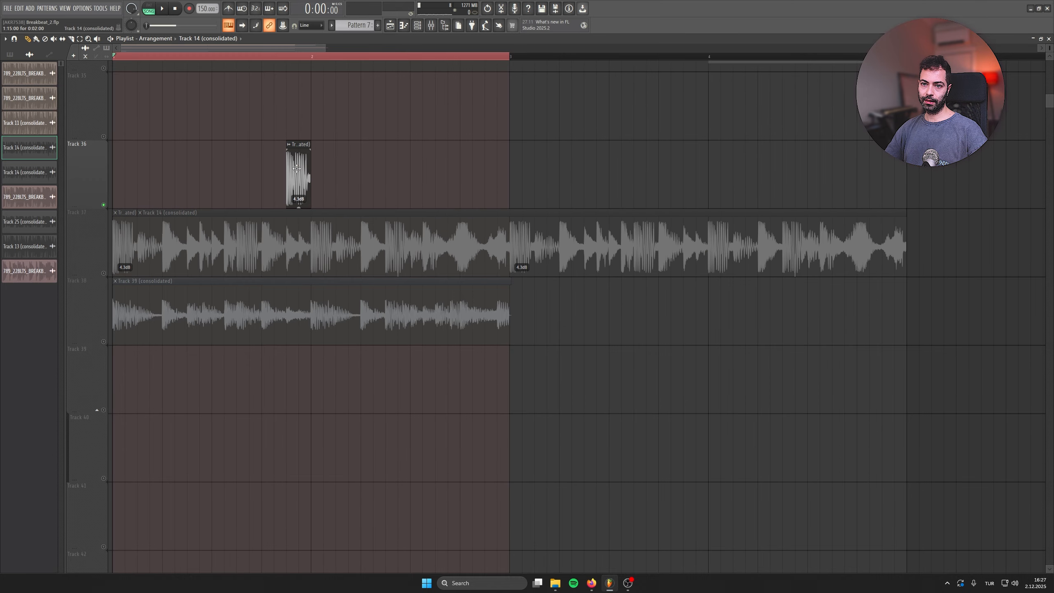
- Reverse the kick slice on Track 36 in its clip properties, keeping it at the end of bar 1
{"action": "double_click", "coordinate": [299, 144]}
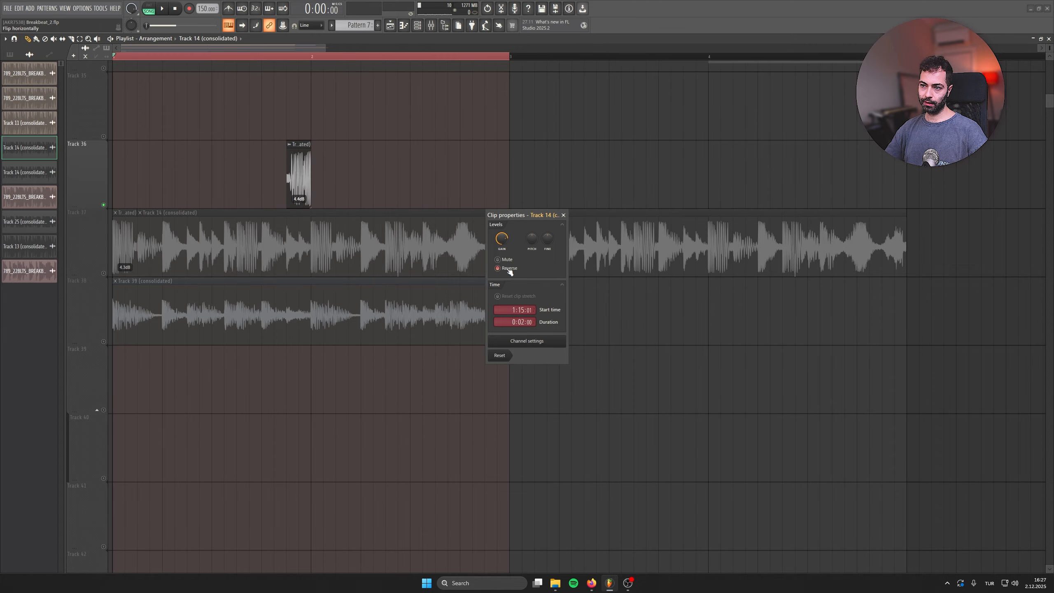
{"action": "left_click", "coordinate": [564, 215]}
{"action": "left_click_drag", "start_coordinate": [293, 155], "coordinate": [411, 154]}
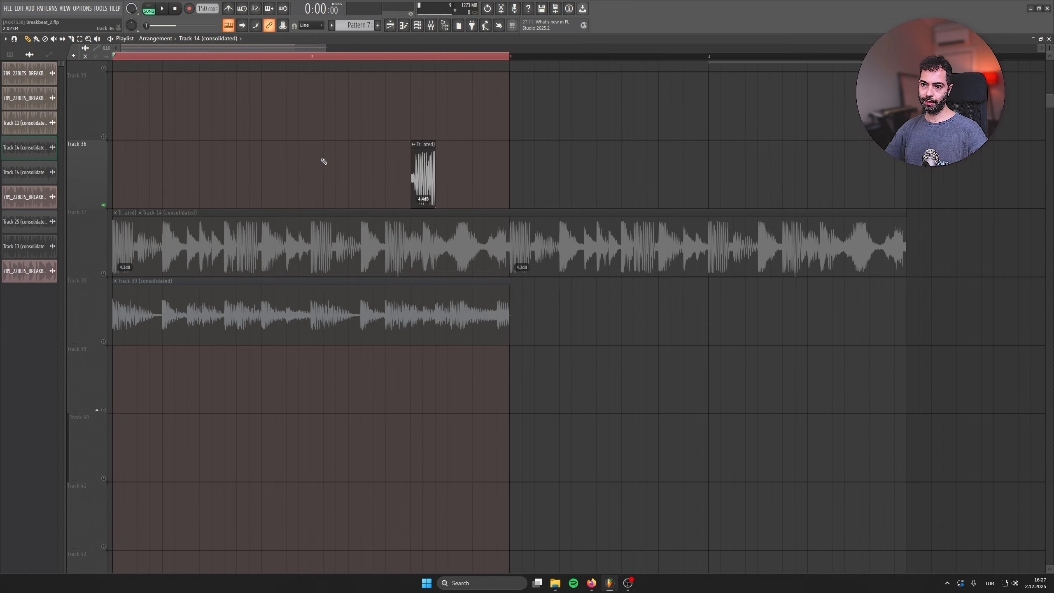
{"action": "key", "text": "ctrl+z"}
- Fade in the reversed kick slice over its full length and play the soloed track
{"action": "left_click", "coordinate": [299, 147]}
{"action": "key", "text": "Escape"}
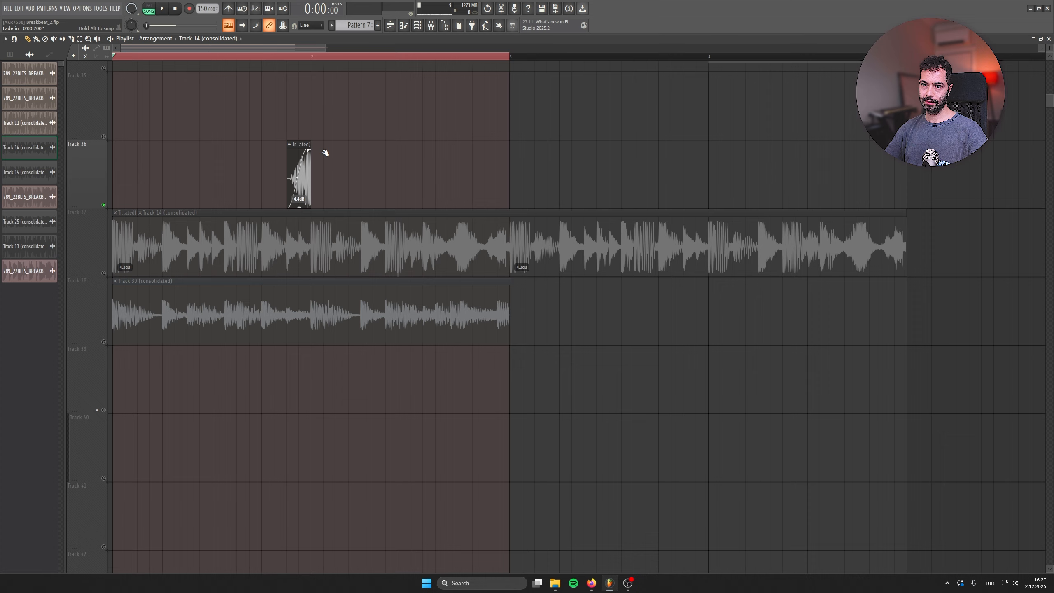
{"action": "key", "text": "space"}
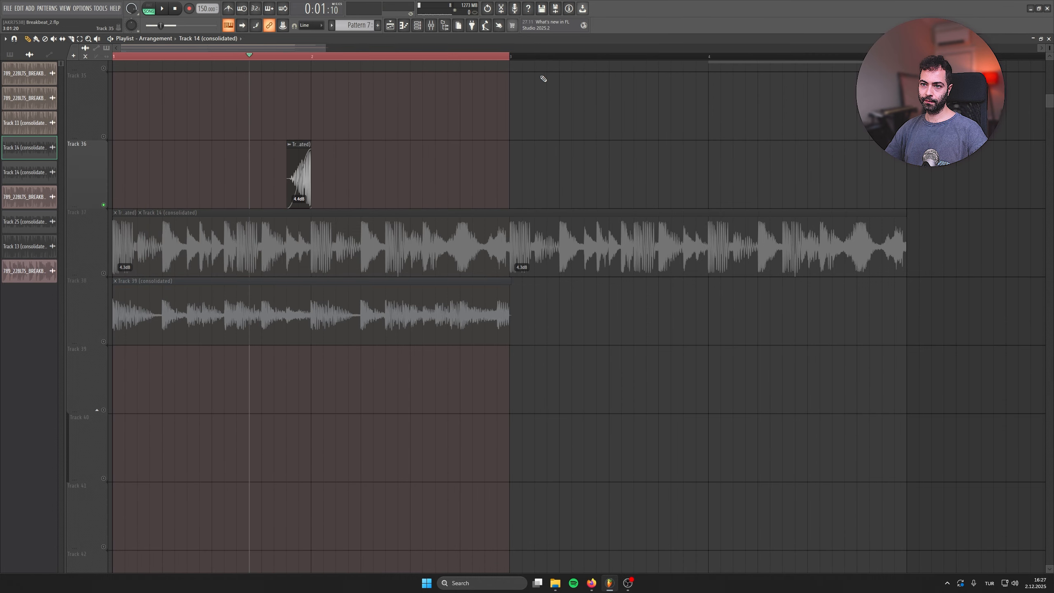
- Extend the time selection to four bars and copy the reversed kick to the end of bar 3 on Track 36
{"action": "left_click_drag", "start_coordinate": [853, 61], "coordinate": [896, 58]}
{"action": "left_click", "coordinate": [489, 145]}
{"action": "right_click", "coordinate": [489, 144]}
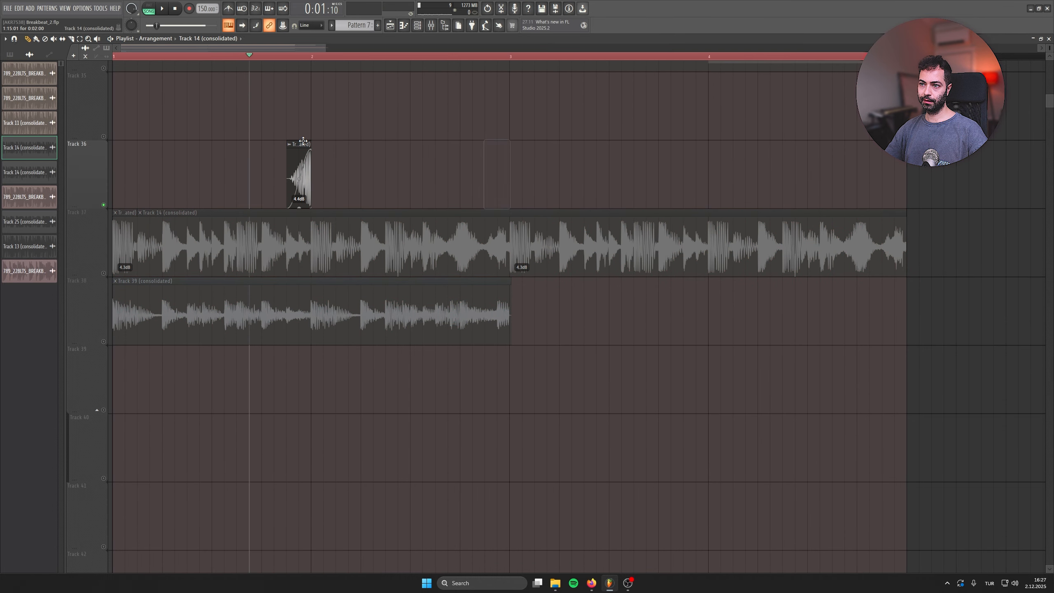
{"action": "left_click_drag", "start_coordinate": [301, 143], "coordinate": [692, 143]}
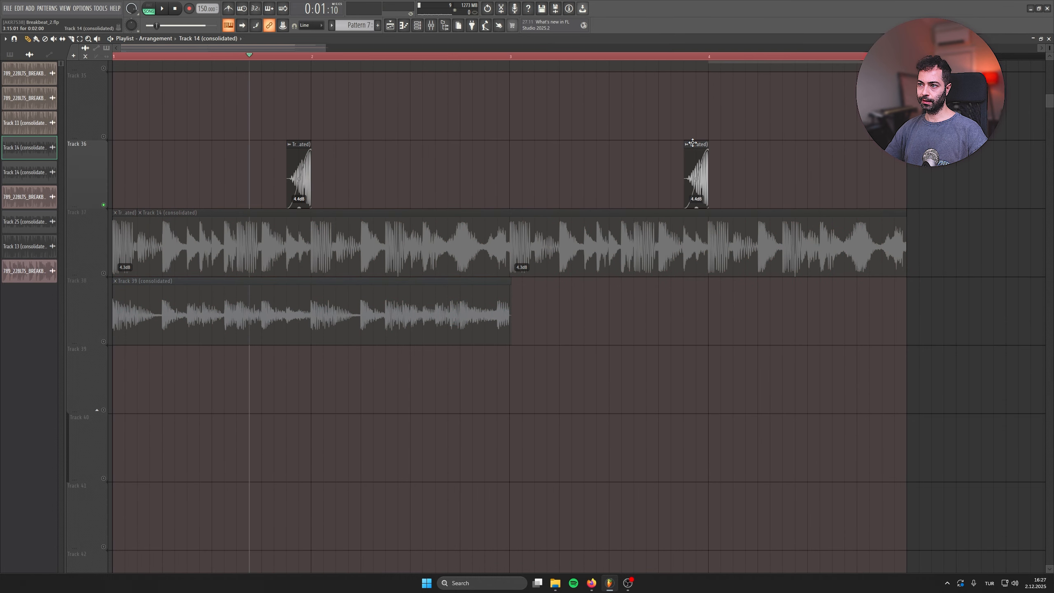
- Unmute Track 37 and play its breakbeat together with the reversed kicks on Track 36
{"action": "left_click", "coordinate": [103, 258]}
{"action": "key", "text": "space"}
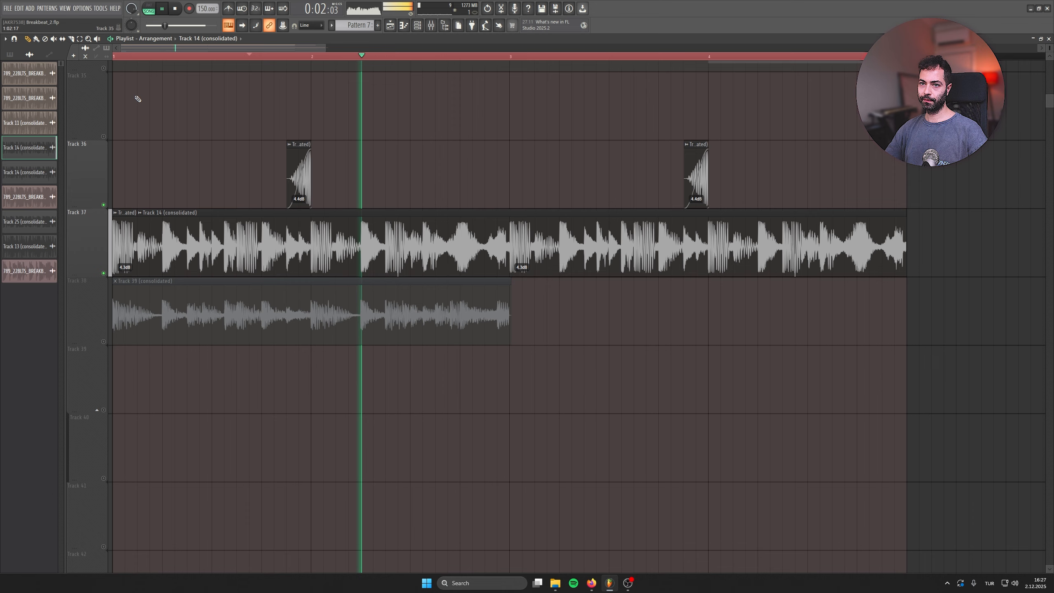
{"action": "left_click", "coordinate": [442, 155]}
{"action": "right_click", "coordinate": [443, 155]}
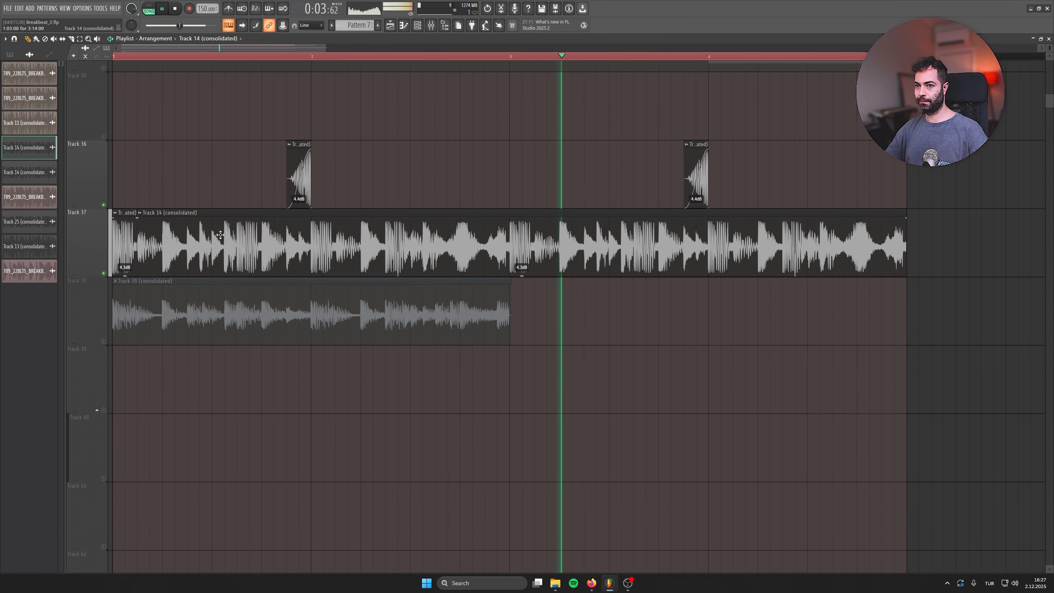
- Stop playback, solo Track 38 and play its breakbeat from the start
{"action": "key", "text": "space"}
{"action": "left_click_drag", "start_coordinate": [477, 181], "coordinate": [499, 181]}
{"action": "right_click", "coordinate": [104, 341]}
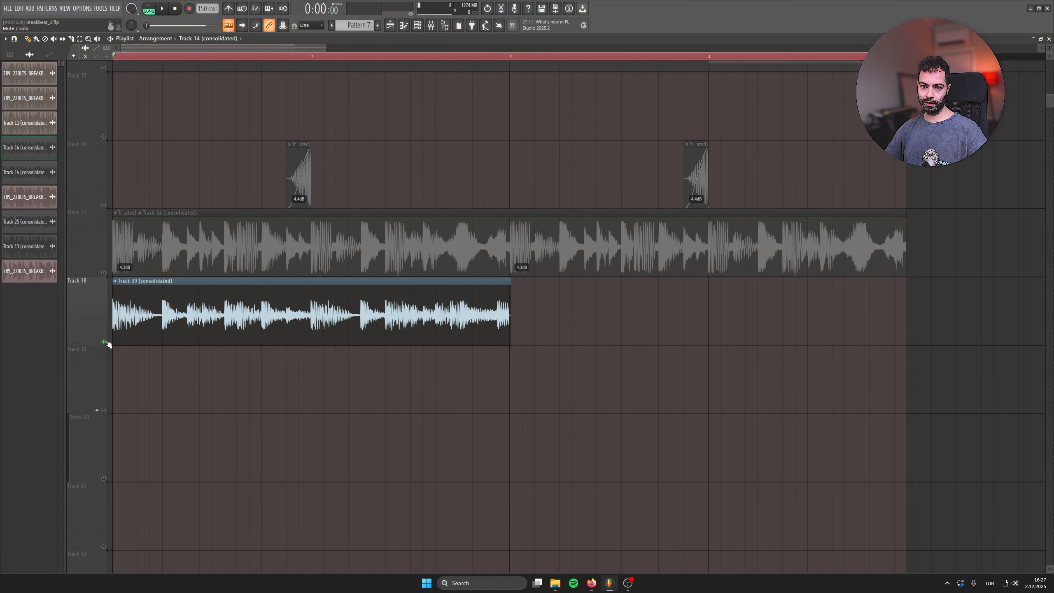
{"action": "key", "text": "space"}
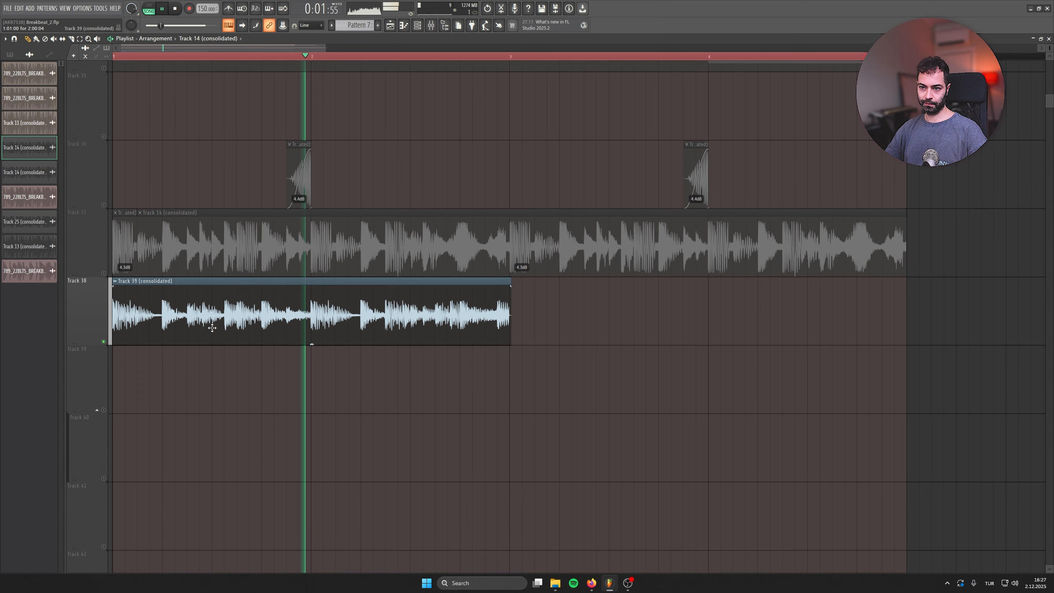
{"action": "key", "text": "space"}
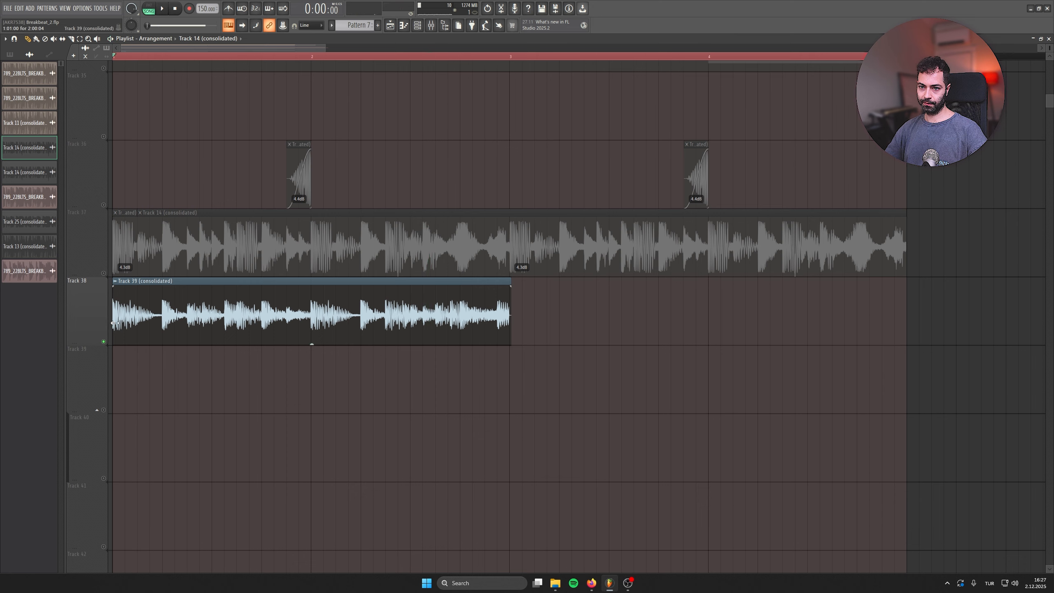
- Slice the Track 38 breakbeat and delete everything except the last beat of bar 2
{"action": "left_click_drag", "start_coordinate": [112, 324], "coordinate": [393, 324]}
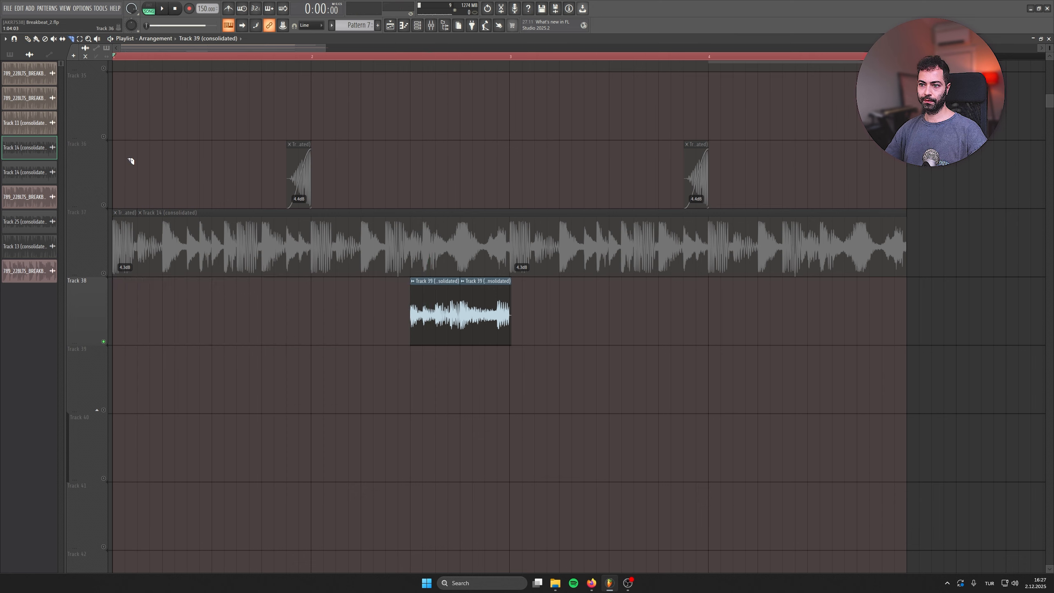
{"action": "right_click", "coordinate": [506, 304]}
{"action": "left_click_drag", "start_coordinate": [439, 298], "coordinate": [489, 297]}
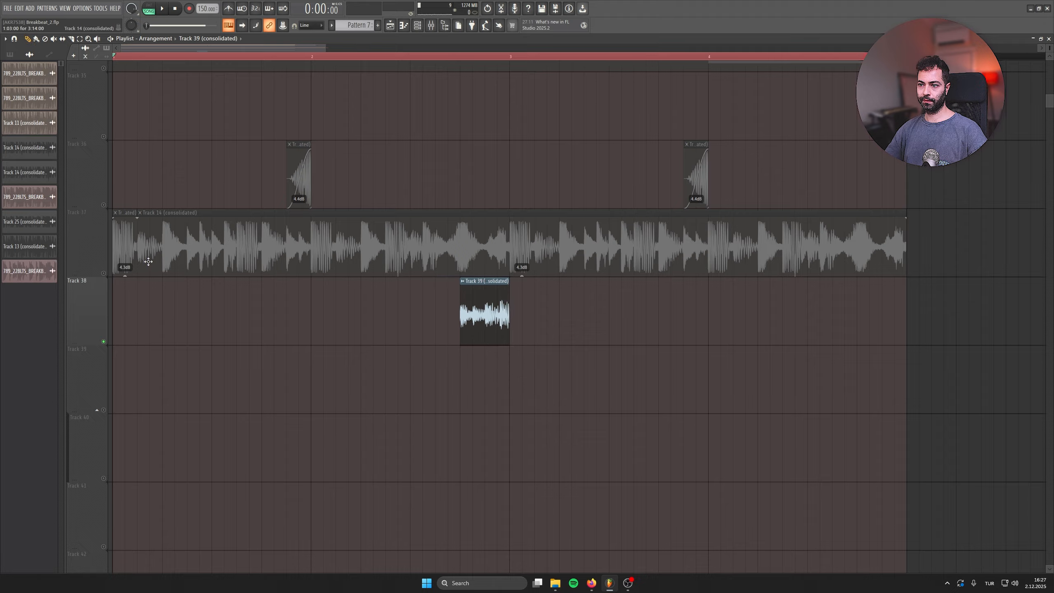
- Unmute Track 37 and cut out only its last beat of bar 2, above the Track 38 slice
{"action": "left_click", "coordinate": [104, 273]}
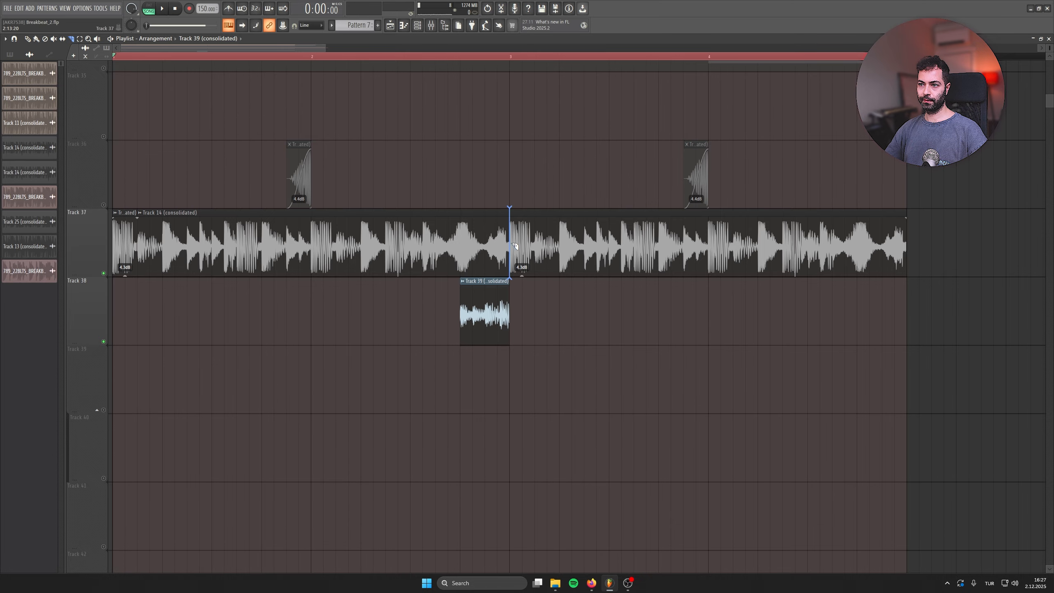
{"action": "right_click", "coordinate": [531, 249]}
{"action": "right_click", "coordinate": [493, 237]}
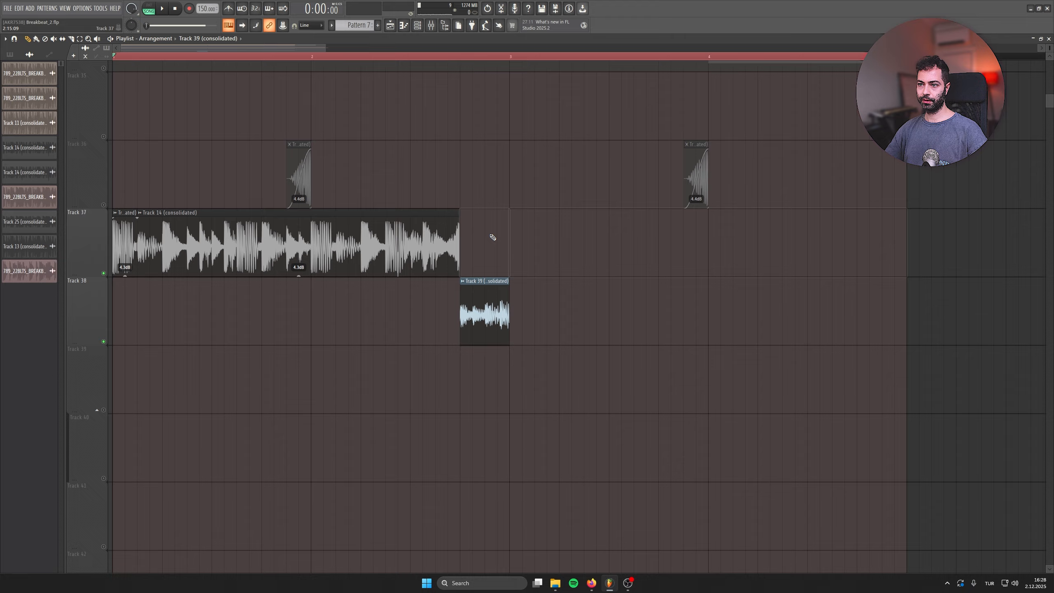
{"action": "key", "text": "ctrl+z"}
{"action": "right_click", "coordinate": [493, 237]}
- Play bar 2 to hear the Track 38 slice filling the gap in the Track 37 breakbeat
{"action": "key", "text": "space"}
{"action": "left_click", "coordinate": [374, 57]}
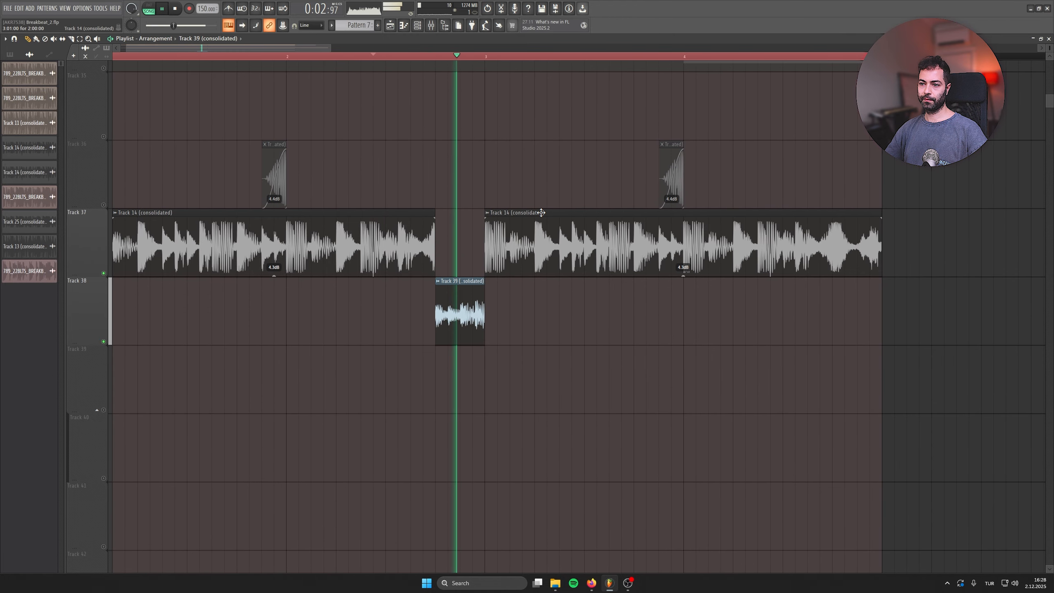
{"action": "left_click", "coordinate": [288, 58]}
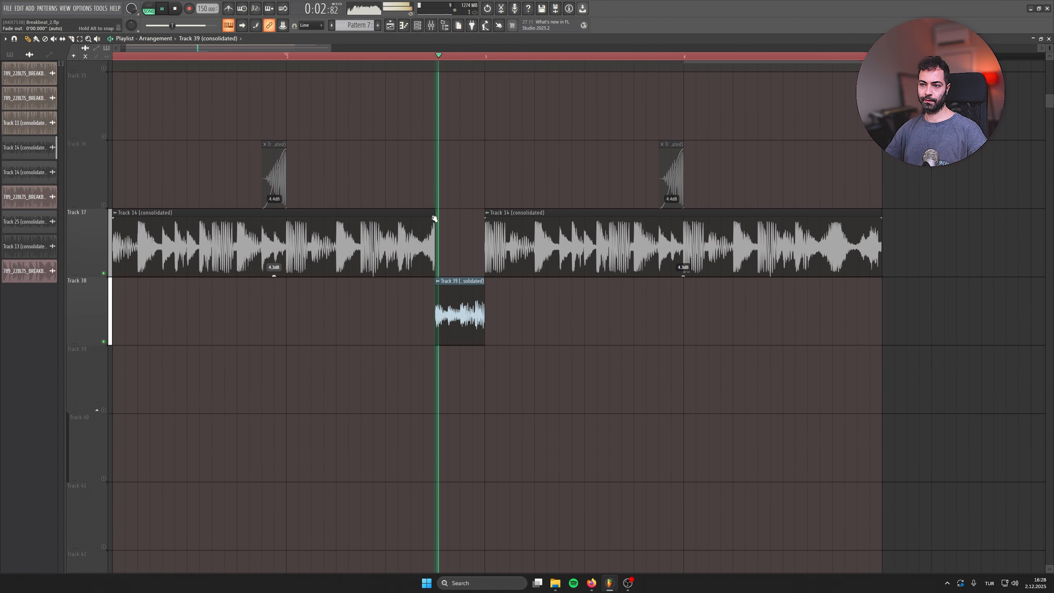
{"action": "key", "text": "space"}
- Slip the audio inside the one-beat Track 38 slice, raise its gain to 4.4 dB and play the result
{"action": "left_click_drag", "start_coordinate": [484, 282], "coordinate": [535, 282]}
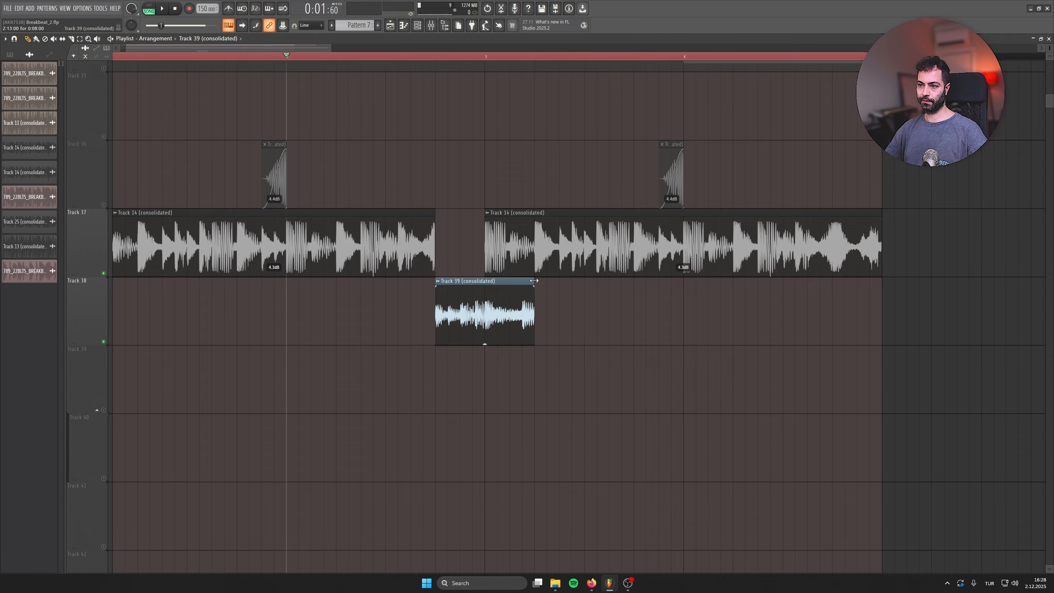
{"action": "left_click_drag", "start_coordinate": [440, 311], "coordinate": [460, 340]}
{"action": "key", "text": "space"}
{"action": "key", "text": "space"}
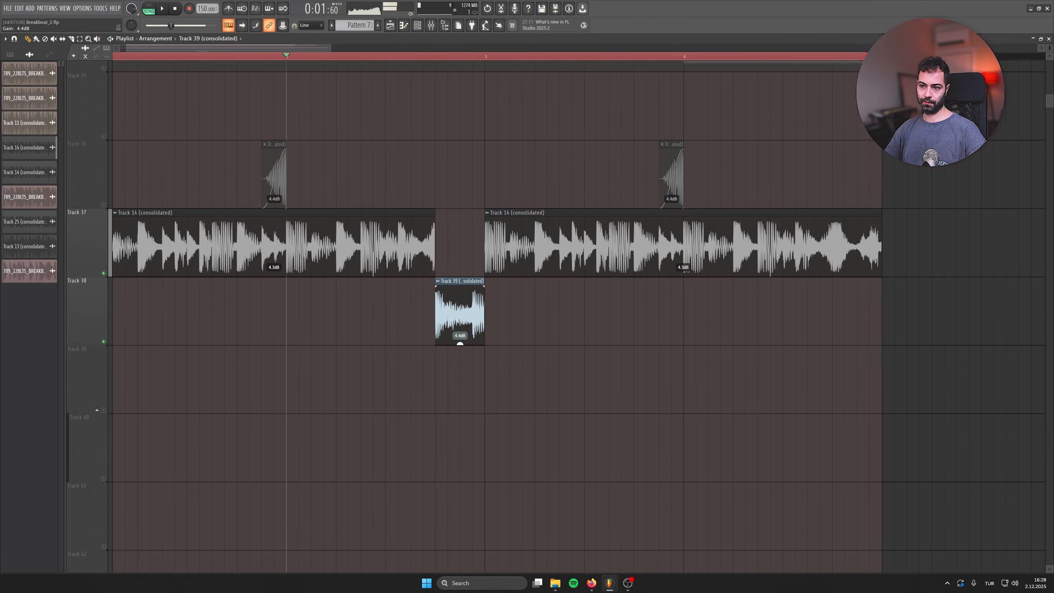
- Copy the reversed kick to the end of bar 2 on Track 36 and play the arrangement
{"action": "left_click", "coordinate": [274, 145]}
{"action": "left_click", "coordinate": [479, 145]}
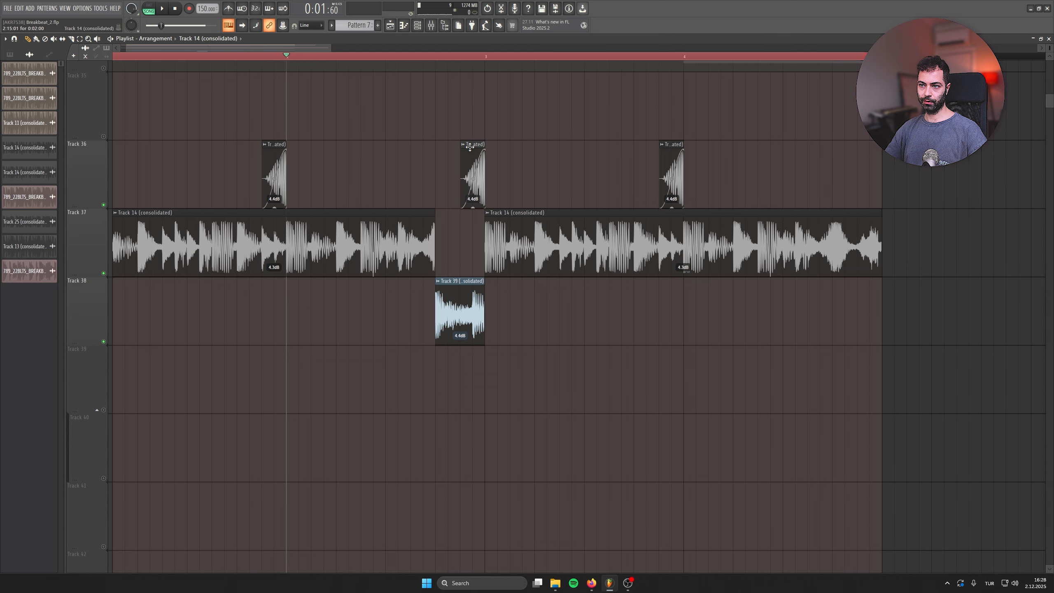
{"action": "key", "text": "space"}
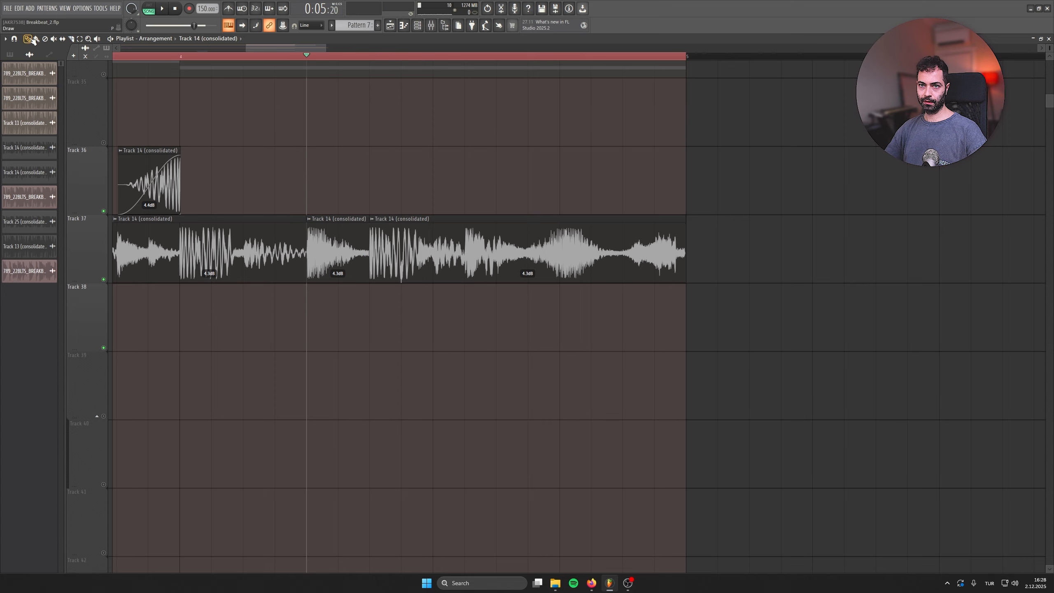
- Replace the last beat of bar 4 on Track 37 with four sixteenth-note copies of the slice from beat 2
{"action": "left_click_drag", "start_coordinate": [331, 239], "coordinate": [603, 186]}
{"action": "left_click_drag", "start_coordinate": [619, 149], "coordinate": [590, 156]}
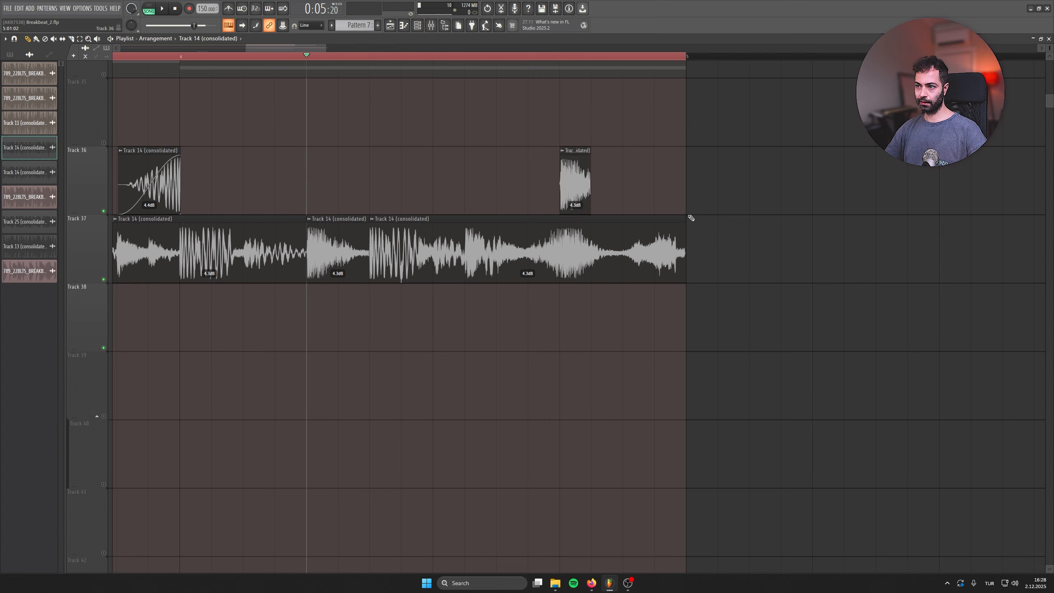
{"action": "left_click_drag", "start_coordinate": [683, 220], "coordinate": [578, 262]}
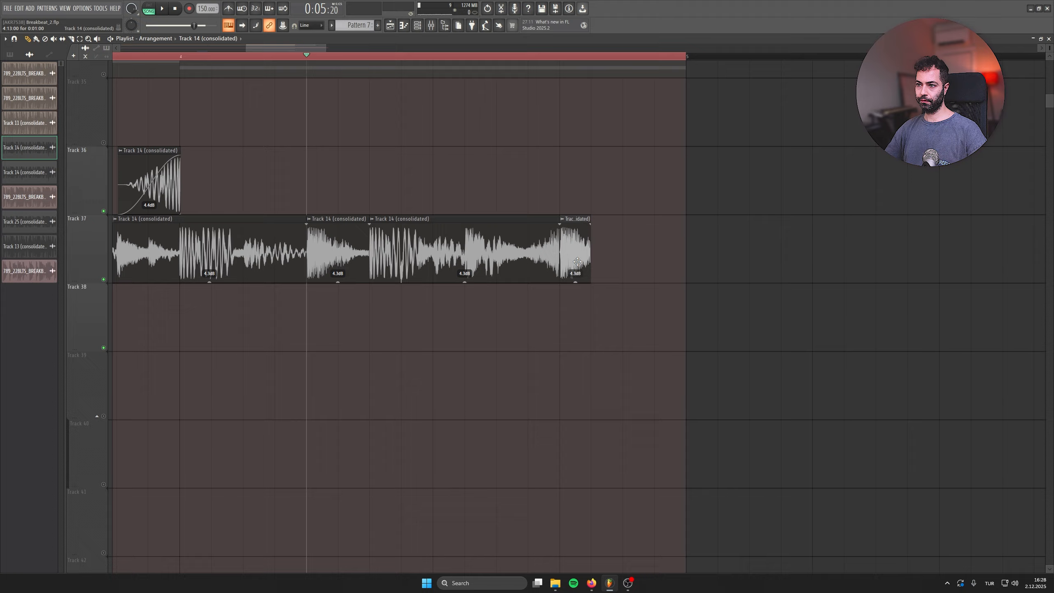
{"action": "left_click", "coordinate": [596, 225]}
{"action": "left_click", "coordinate": [628, 230]}
{"action": "left_click", "coordinate": [667, 231]}
- Shorten the first two repeated slices to about half length and fill their gaps with copies, making four rapid hits
{"action": "left_click_drag", "start_coordinate": [609, 203], "coordinate": [589, 241]}
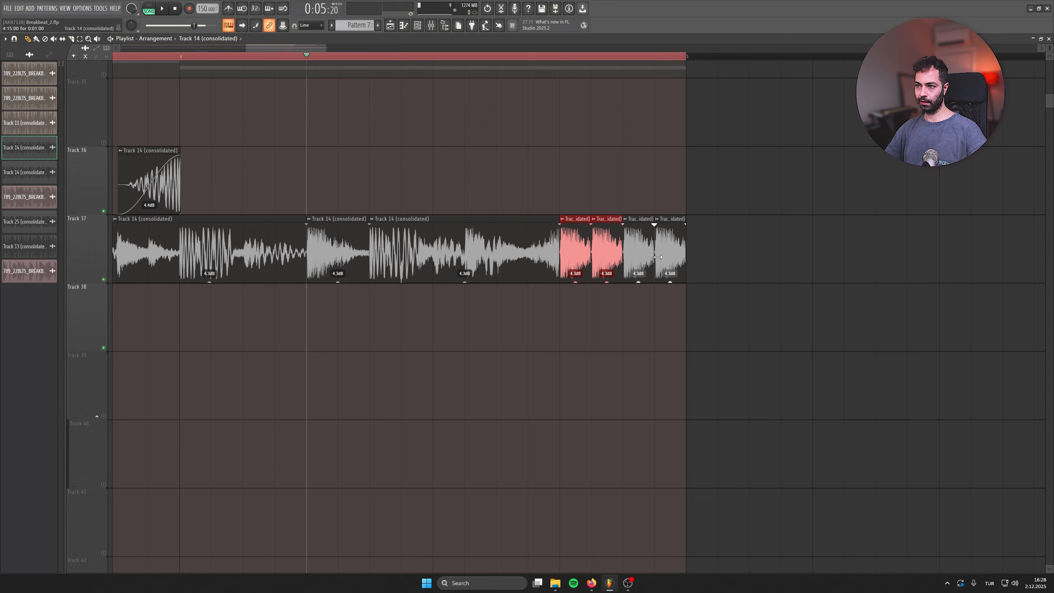
{"action": "scroll", "coordinate": [656, 227], "scroll_direction": "down", "scroll_amount": 2}
{"action": "scroll", "coordinate": [651, 257], "scroll_direction": "up", "scroll_amount": 5}
{"action": "scroll", "coordinate": [651, 270], "scroll_direction": "down", "scroll_amount": 1}
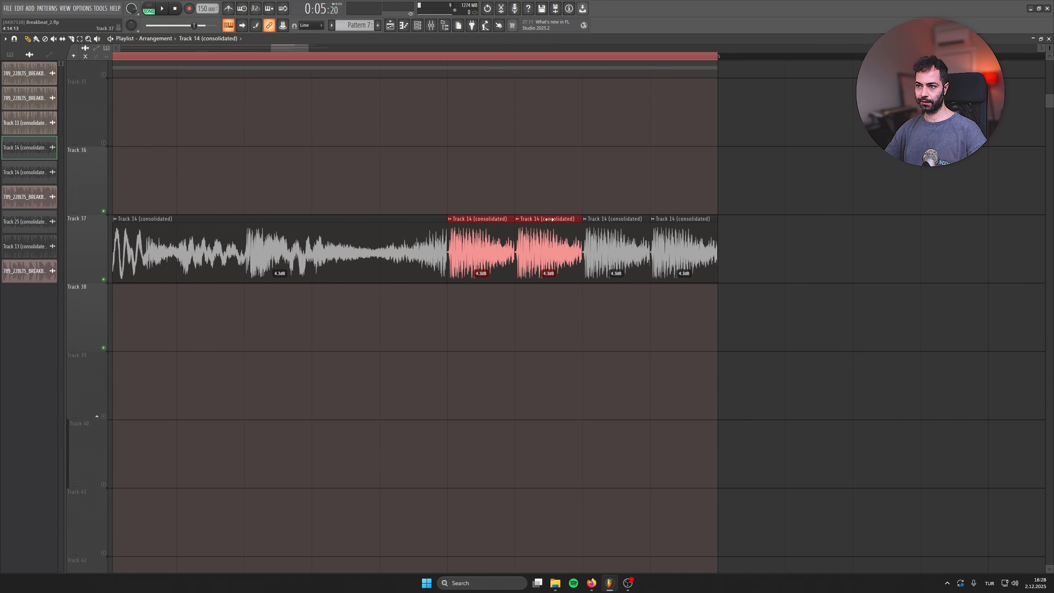
{"action": "left_click_drag", "start_coordinate": [580, 219], "coordinate": [538, 218]}
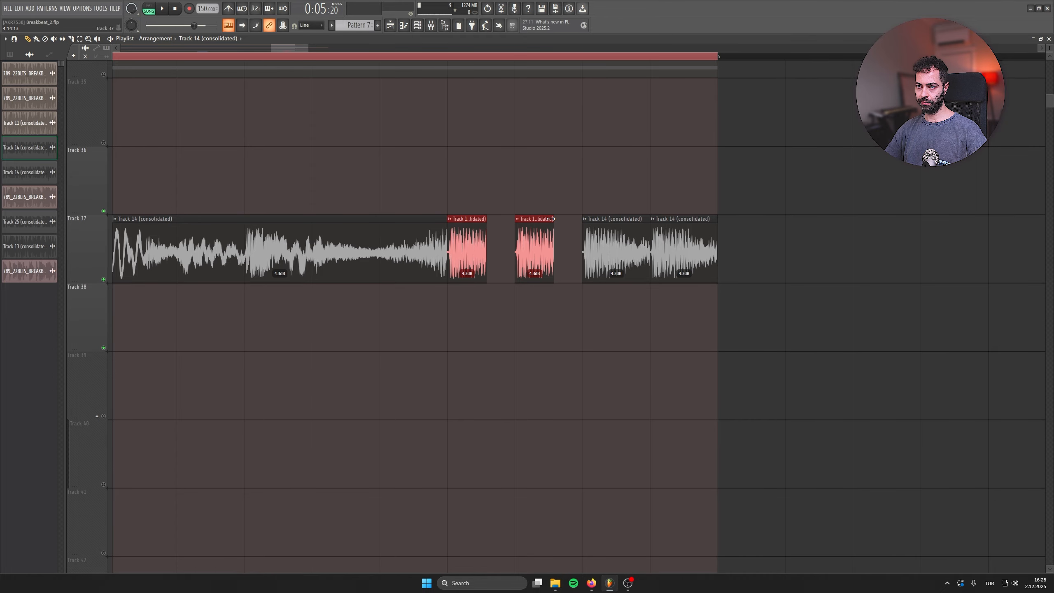
{"action": "scroll", "coordinate": [575, 265], "scroll_direction": "up", "scroll_amount": 1}
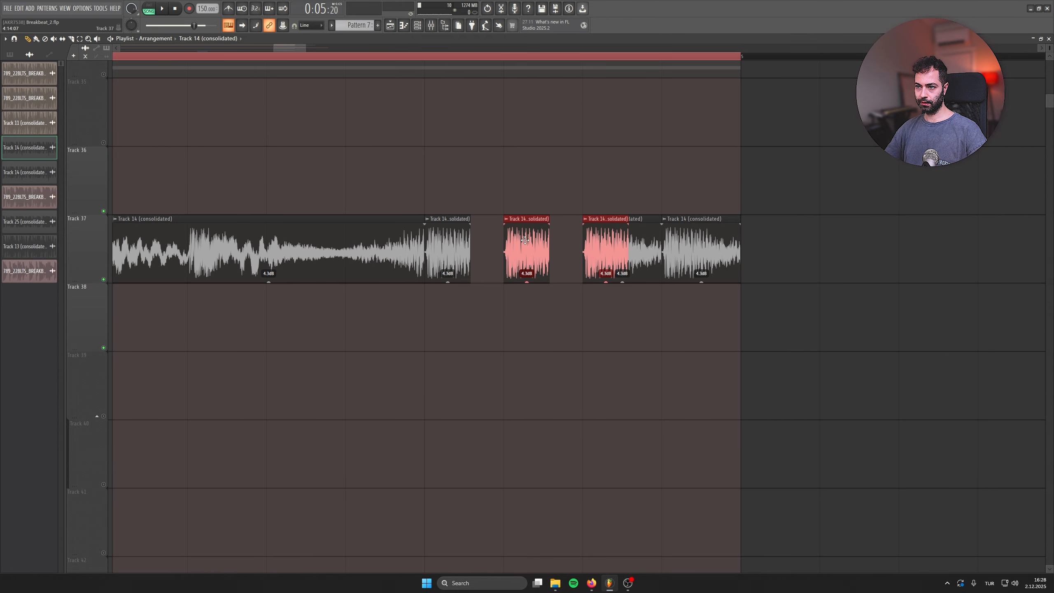
{"action": "left_click_drag", "start_coordinate": [525, 240], "coordinate": [482, 238]}
{"action": "left_click_drag", "start_coordinate": [563, 199], "coordinate": [465, 250]}
{"action": "left_click_drag", "start_coordinate": [483, 199], "coordinate": [558, 245]}
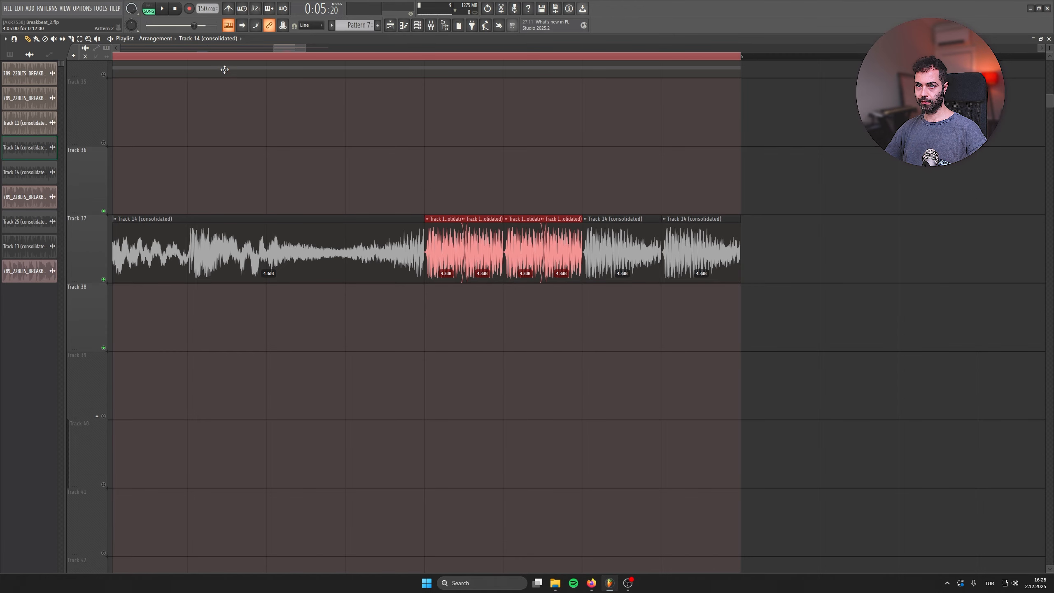
- Play the stutter fill at the end of bar 4 and return the playhead to the start of bar 1
{"action": "key", "text": "space"}
{"action": "scroll", "coordinate": [494, 375], "scroll_direction": "down", "scroll_amount": 2}
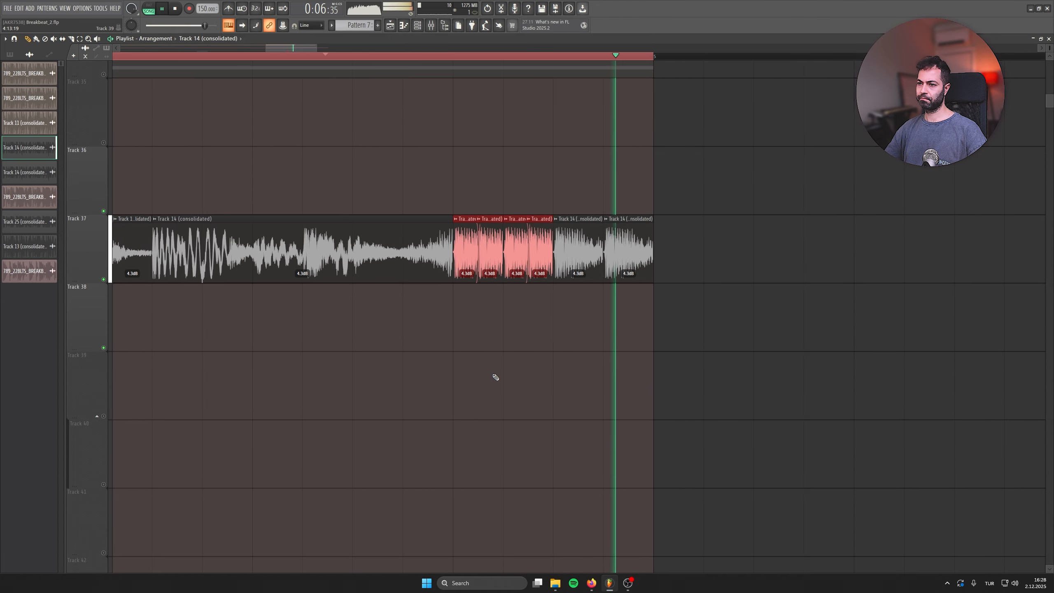
{"action": "scroll", "coordinate": [496, 376], "scroll_direction": "down", "scroll_amount": 5}
{"action": "left_click_drag", "start_coordinate": [830, 331], "coordinate": [1045, 324]}
{"action": "key", "text": "space"}
{"action": "left_click", "coordinate": [114, 56]}
{"action": "left_click_drag", "start_coordinate": [622, 290], "coordinate": [1036, 293]}
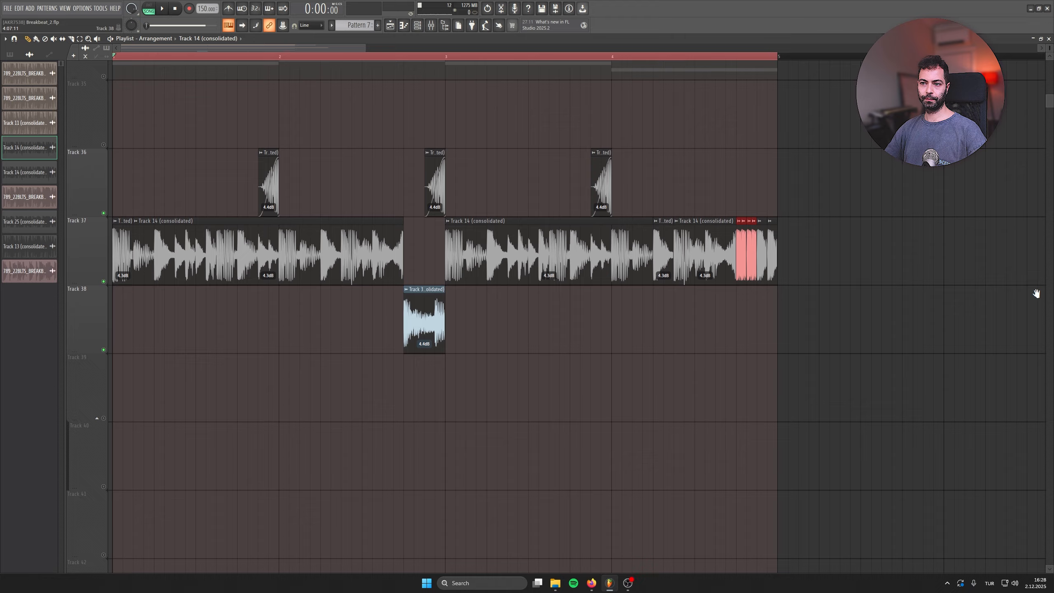
- Copy the Track 38 slice into bar 1, reveal more of its audio and keep a one-beat piece on Track 38 at beat 3
{"action": "left_click", "coordinate": [827, 394]}
{"action": "scroll", "coordinate": [828, 395], "scroll_direction": "down", "scroll_amount": 1}
{"action": "left_click", "coordinate": [449, 383]}
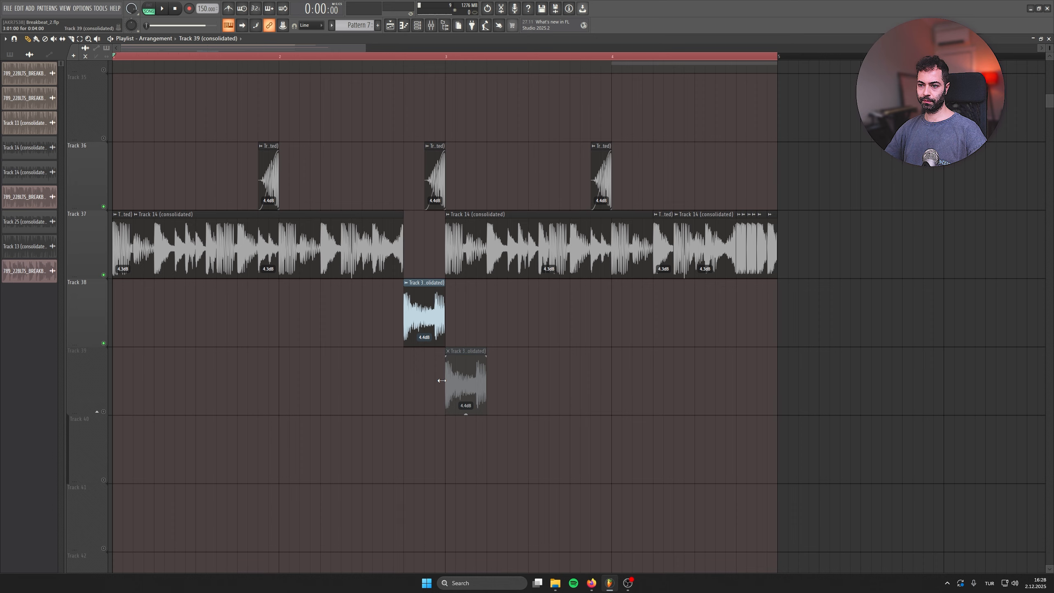
{"action": "left_click_drag", "start_coordinate": [446, 382], "coordinate": [44, 374]}
{"action": "left_click_drag", "start_coordinate": [486, 350], "coordinate": [277, 362]}
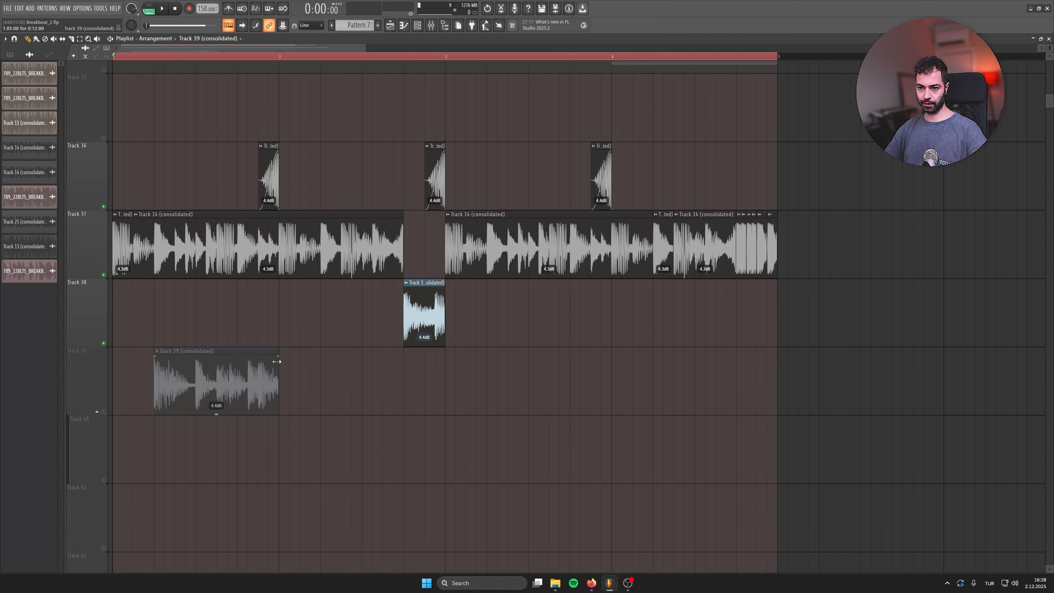
{"action": "left_click_drag", "start_coordinate": [163, 385], "coordinate": [206, 272]}
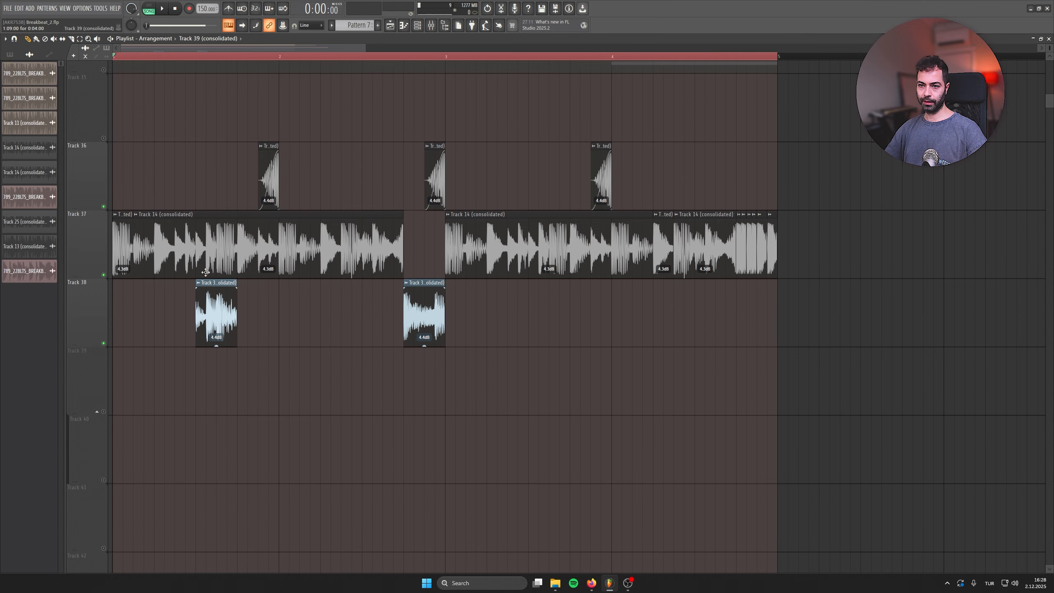
- Cut beat 3 of bar 1 out of Track 37, slip the audio in the Track 38 slice below it and play it
{"action": "scroll", "coordinate": [153, 188], "scroll_direction": "up", "scroll_amount": 6}
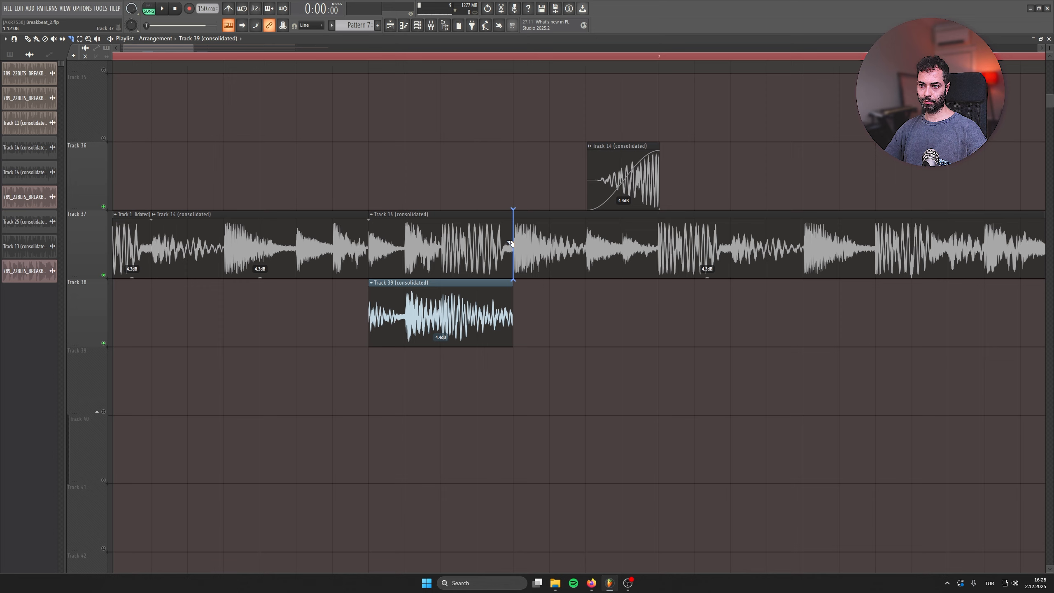
{"action": "left_click_drag", "start_coordinate": [453, 317], "coordinate": [417, 318]}
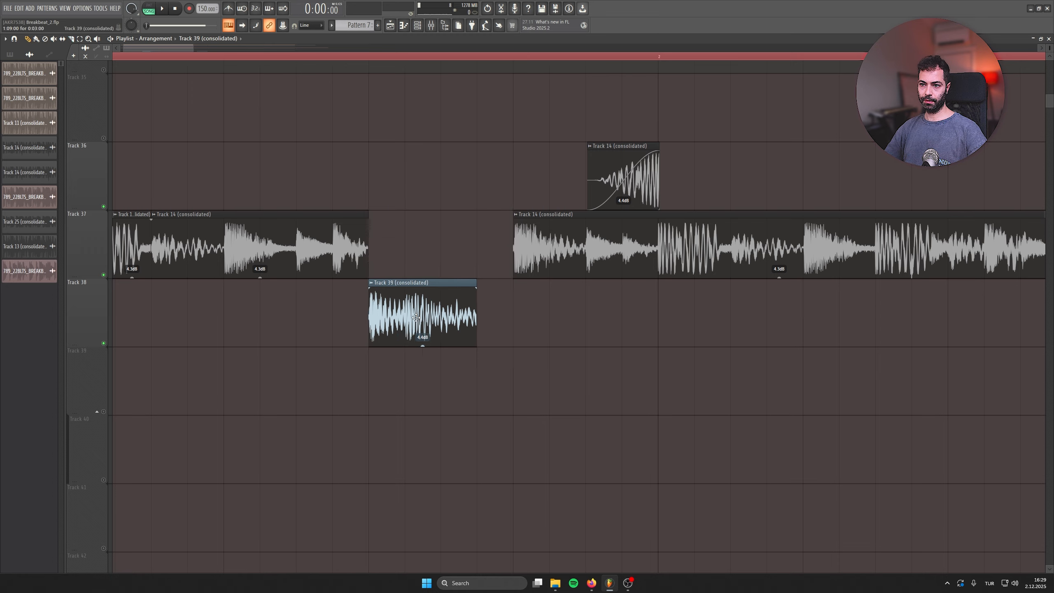
{"action": "left_click_drag", "start_coordinate": [476, 283], "coordinate": [513, 283]}
{"action": "key", "text": "space"}
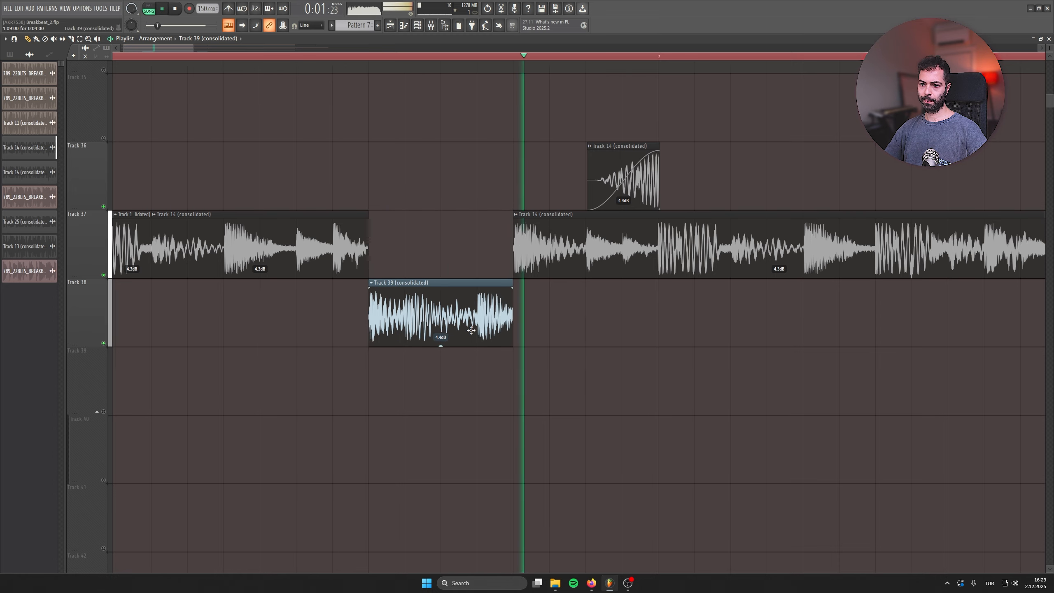
{"action": "key", "text": "space"}
- Slip the beat 3 slice on Track 38 to a different part of its audio, trim it to one beat and play the arrangement
{"action": "left_click_drag", "start_coordinate": [371, 315], "coordinate": [497, 309]}
{"action": "key", "text": "space"}
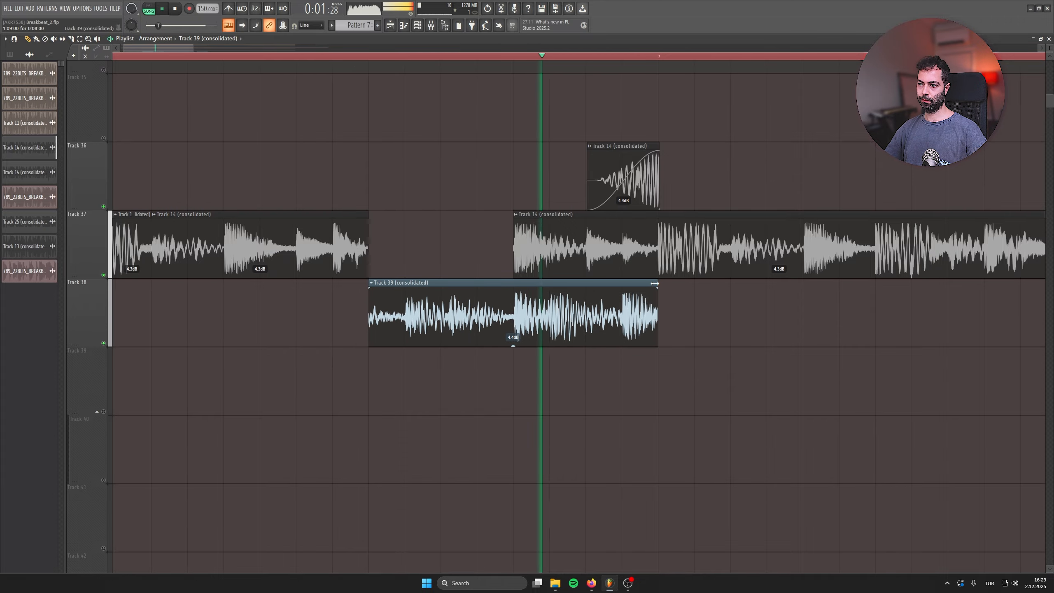
{"action": "key", "text": "space"}
{"action": "left_click_drag", "start_coordinate": [657, 309], "coordinate": [513, 309]}
{"action": "left_click_drag", "start_coordinate": [371, 318], "coordinate": [421, 317]}
{"action": "key", "text": "space"}
{"action": "scroll", "coordinate": [426, 346], "scroll_direction": "down", "scroll_amount": 3}
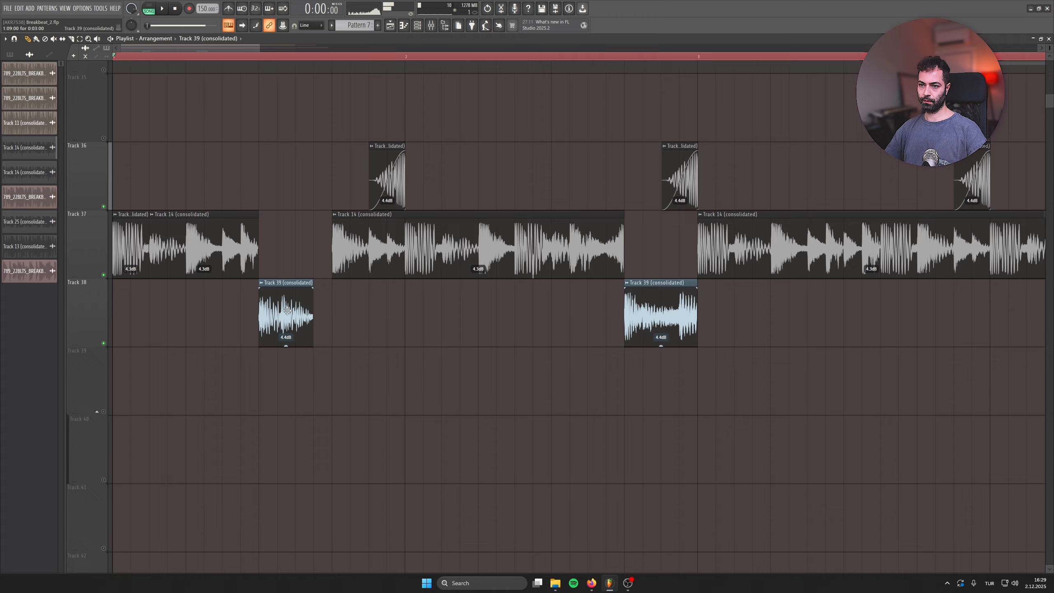
{"action": "left_click_drag", "start_coordinate": [315, 307], "coordinate": [330, 307]}
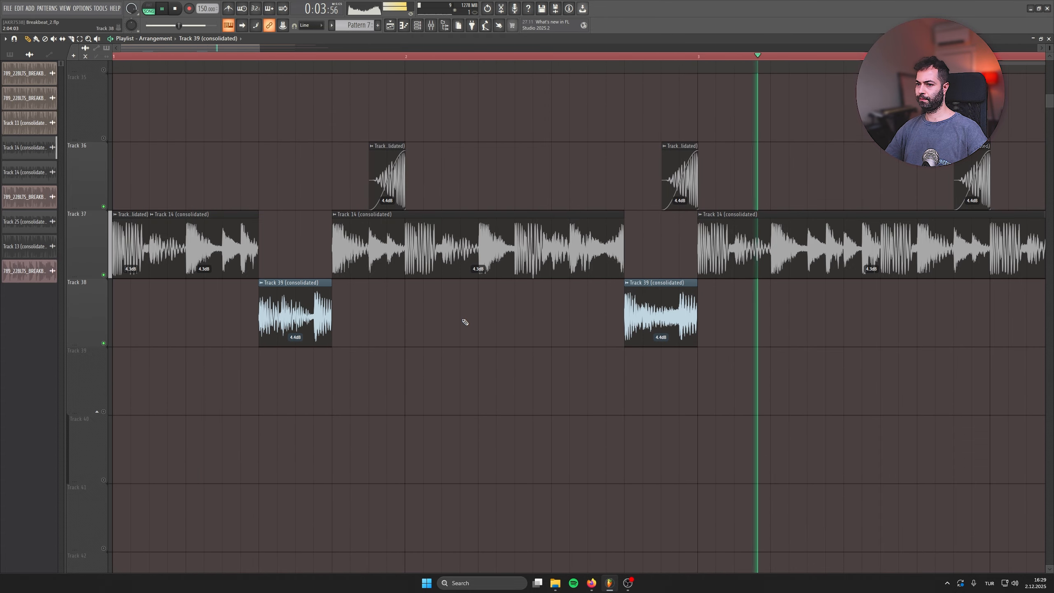
{"action": "scroll", "coordinate": [511, 361], "scroll_direction": "down", "scroll_amount": 4}
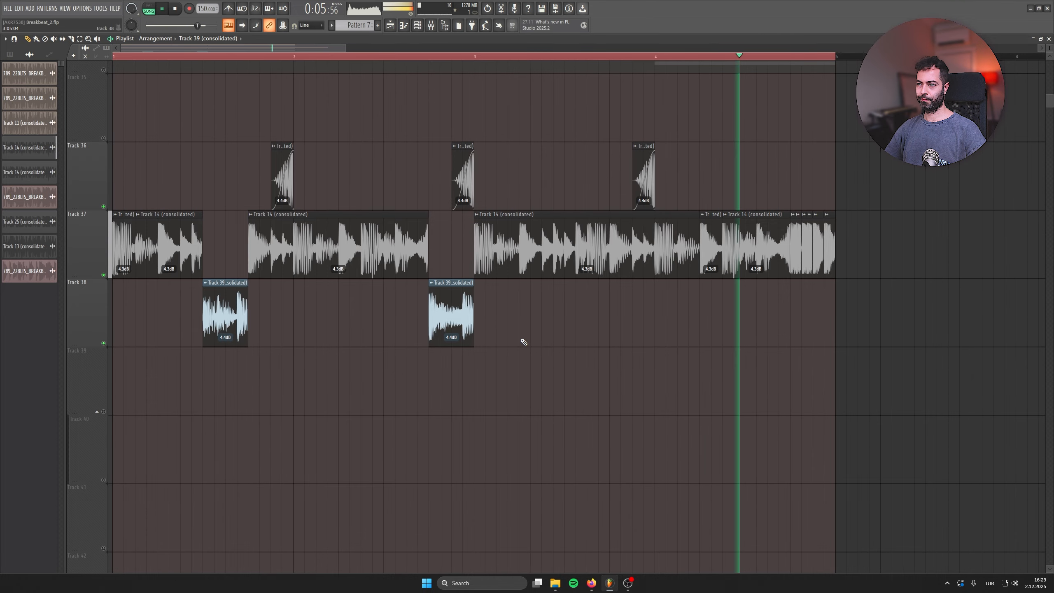
{"action": "key", "text": "space"}
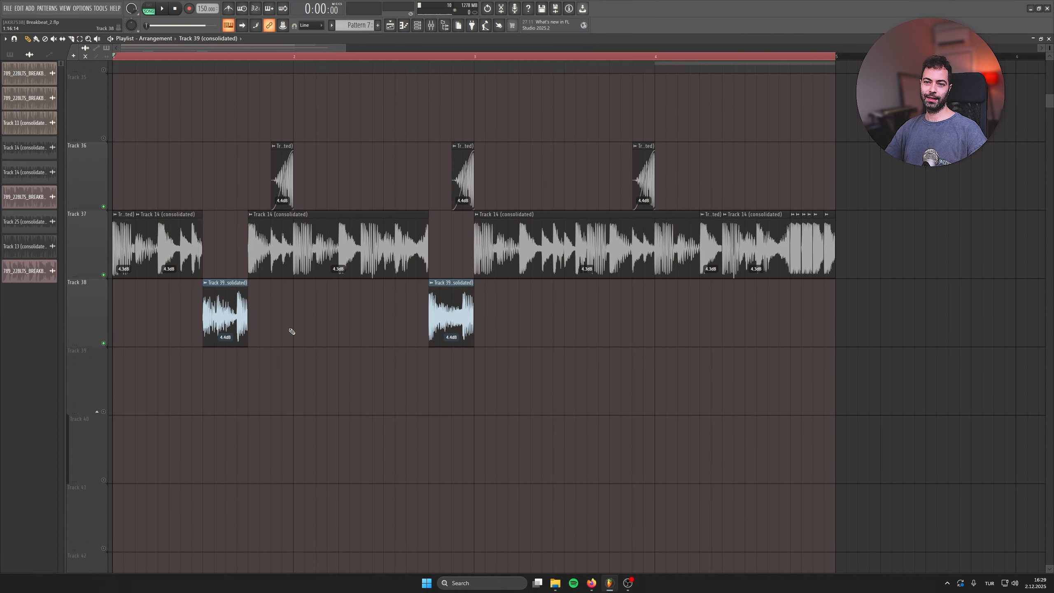
- Place the 4.3 dB kick slice at the start of bar 1 on Track 35 and solo that track
{"action": "scroll", "coordinate": [565, 377], "scroll_direction": "up", "scroll_amount": 3}
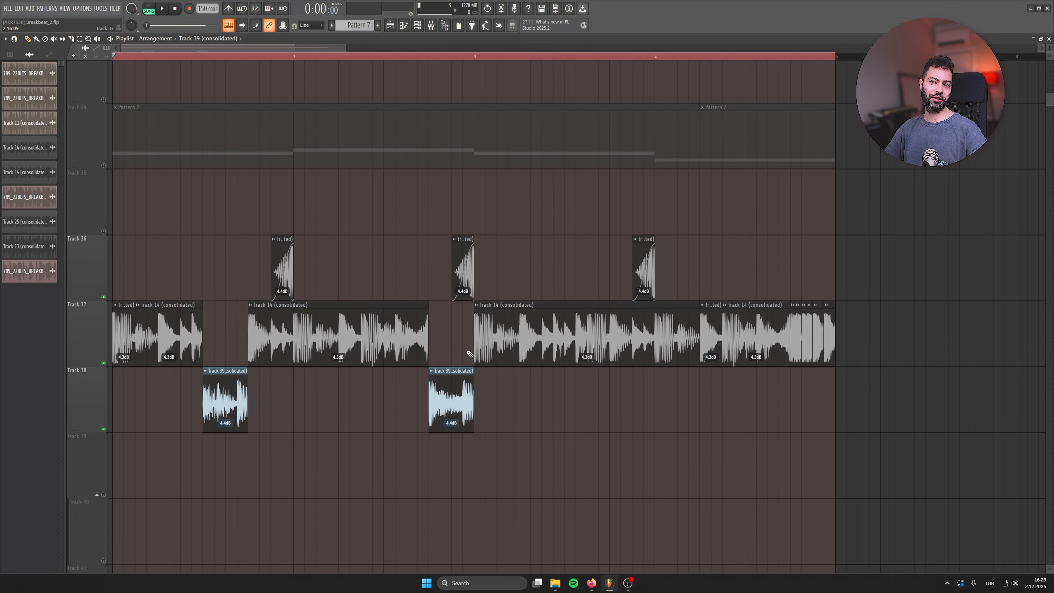
{"action": "left_click_drag", "start_coordinate": [305, 171], "coordinate": [116, 178]}
{"action": "right_click", "coordinate": [103, 231]}
{"action": "scroll", "coordinate": [104, 255], "scroll_direction": "up", "scroll_amount": 3}
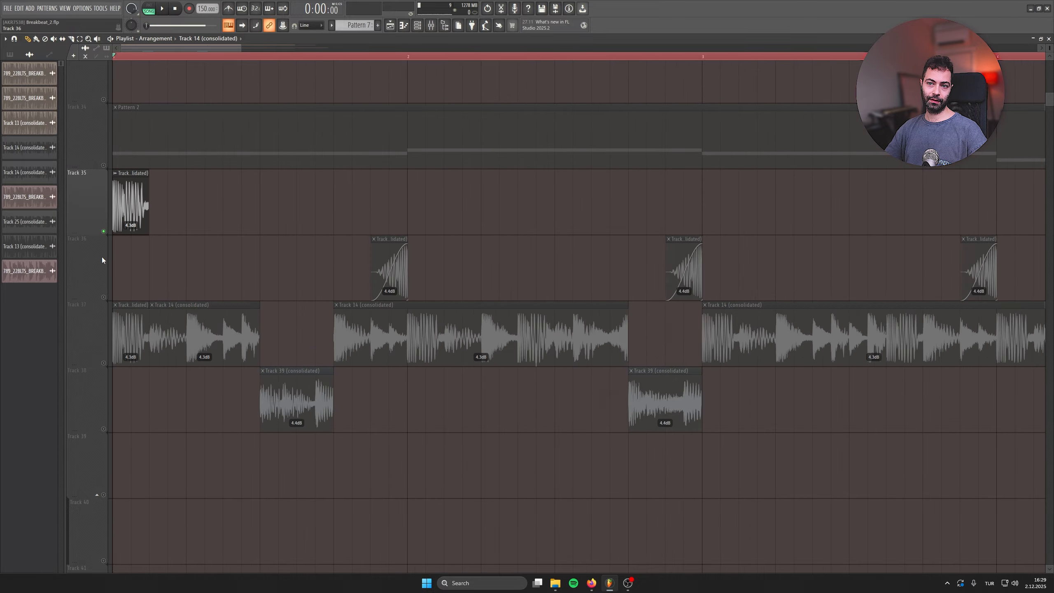
- Delete the kick slice at the start of bar 1 on Track 35 and unmute Tracks 34, 36, 37 and 38
{"action": "right_click", "coordinate": [134, 215]}
{"action": "left_click", "coordinate": [103, 174]}
{"action": "left_click", "coordinate": [104, 372]}
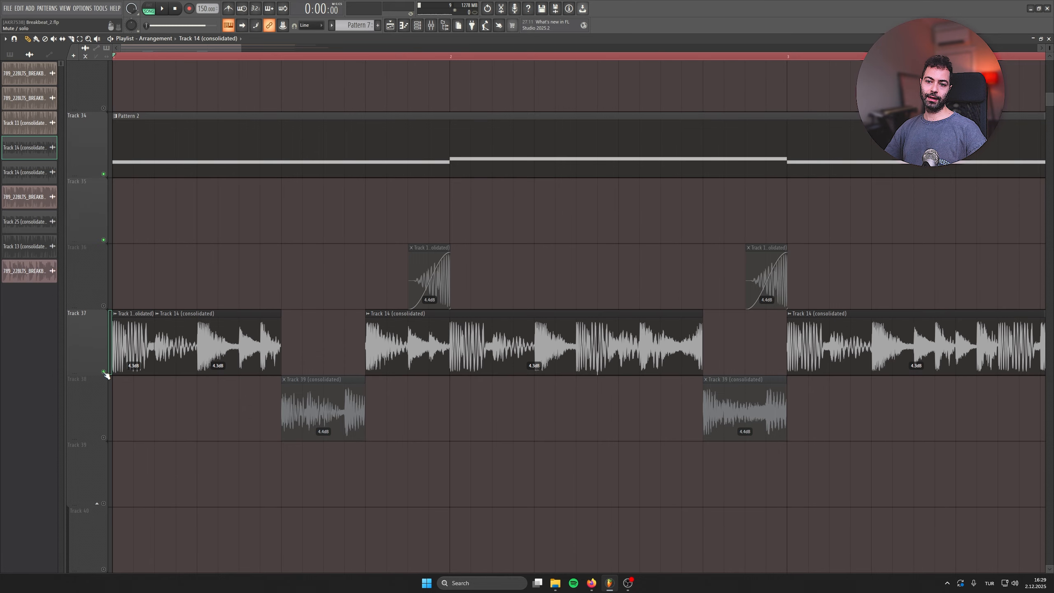
{"action": "left_click", "coordinate": [104, 437]}
{"action": "left_click", "coordinate": [103, 306]}
{"action": "scroll", "coordinate": [248, 337], "scroll_direction": "down", "scroll_amount": 2, "text": "alt"}
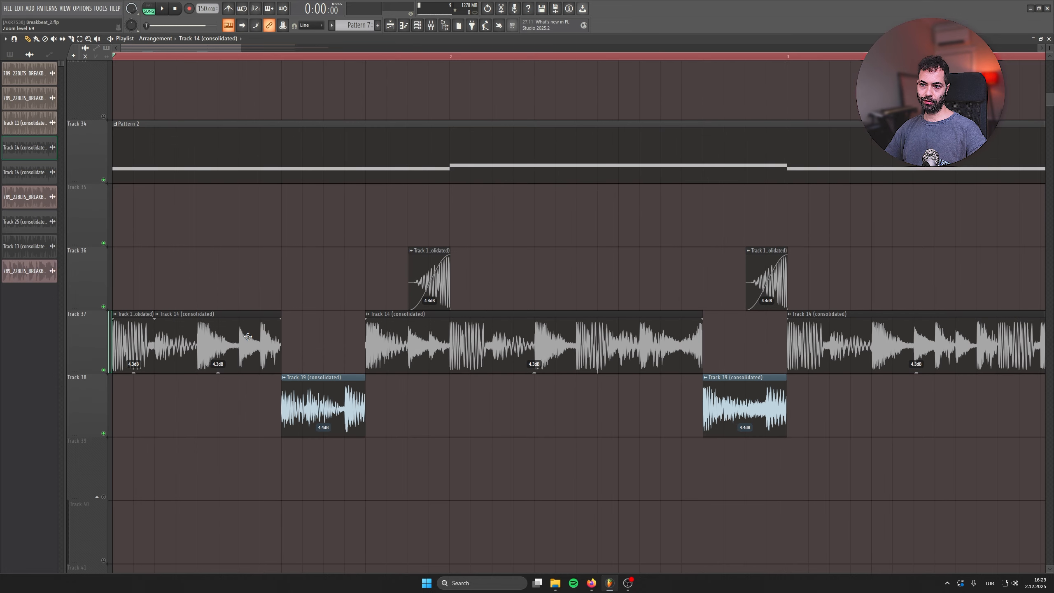
- Play the full four-bar arrangement with the bass pattern and all break tracks
{"action": "scroll", "coordinate": [248, 337], "scroll_direction": "down", "scroll_amount": 1, "text": "alt"}
{"action": "scroll", "coordinate": [244, 328], "scroll_direction": "down", "scroll_amount": 3, "text": "ctrl"}
{"action": "key", "text": "space"}
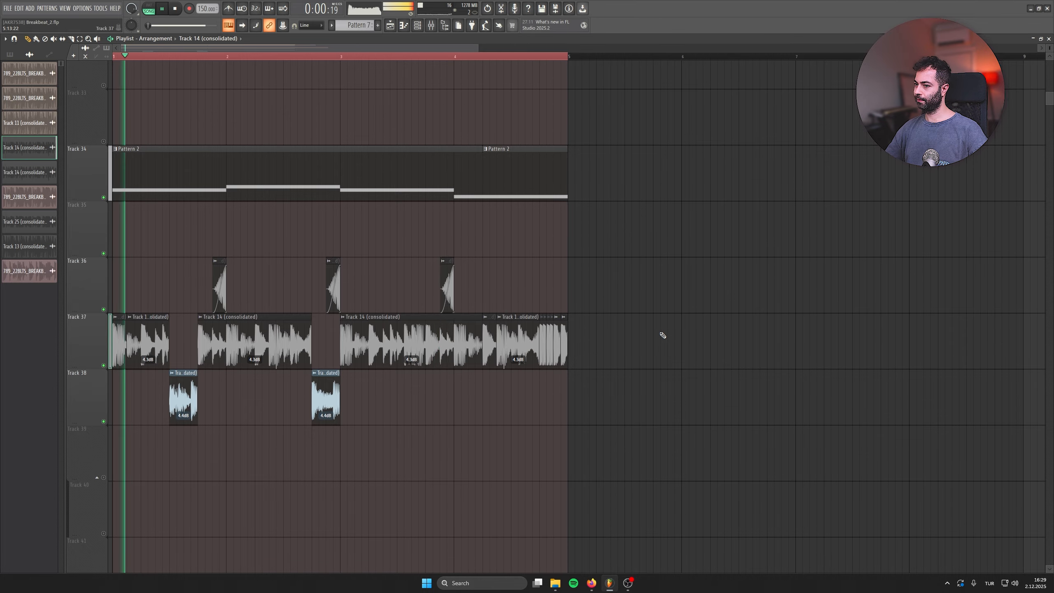
{"action": "key", "text": "space"}
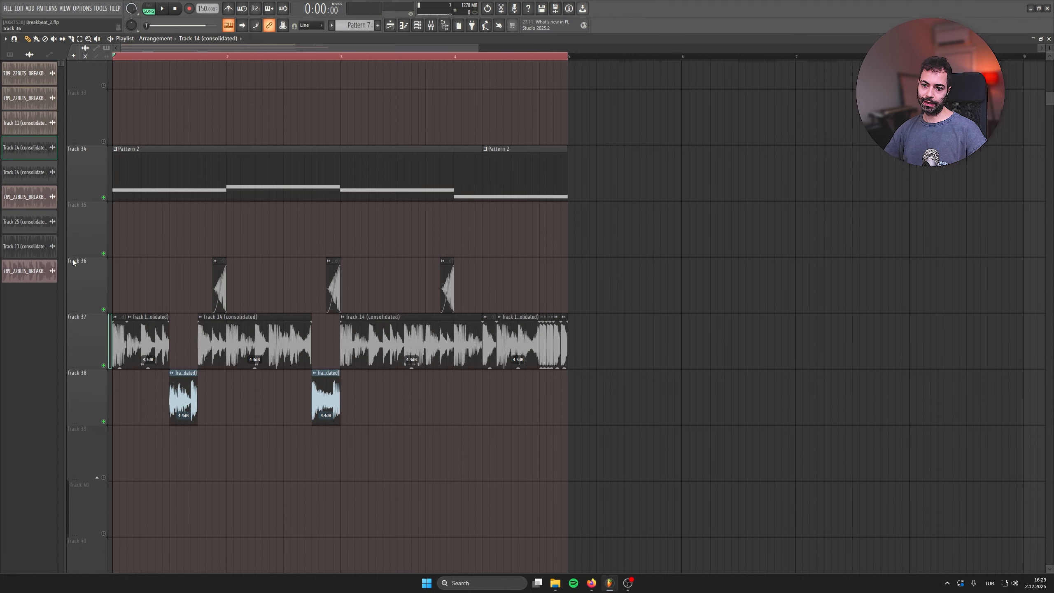
- Place the 4.3 dB kick slice at the start of bar 1 on Track 35, solo that track and play it
{"action": "scroll", "coordinate": [144, 259], "scroll_direction": "up", "scroll_amount": 3}
{"action": "left_click_drag", "start_coordinate": [143, 257], "coordinate": [976, 357]}
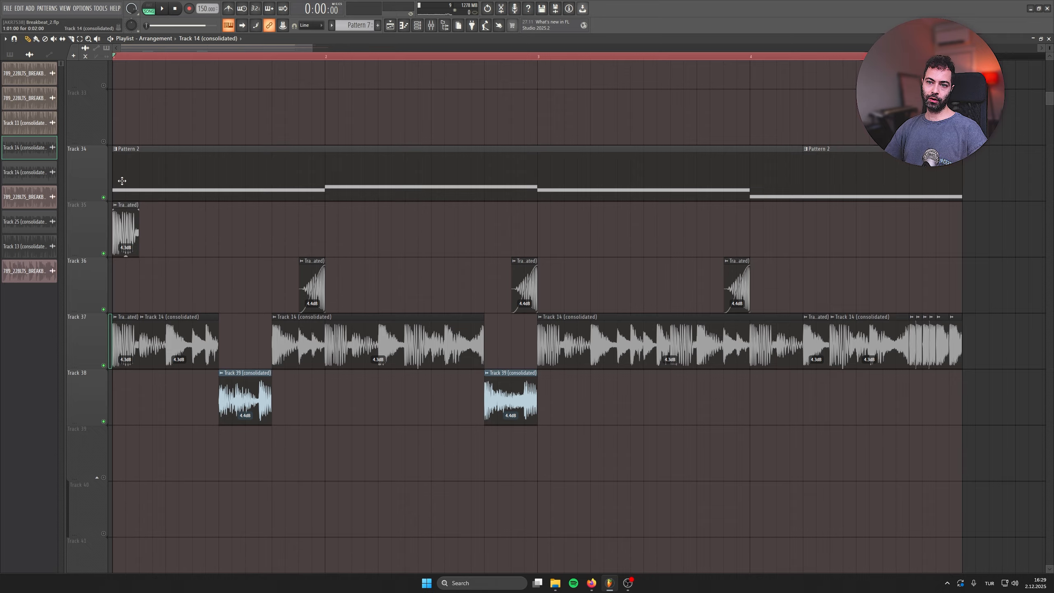
{"action": "right_click", "coordinate": [105, 252]}
{"action": "key", "text": "space"}
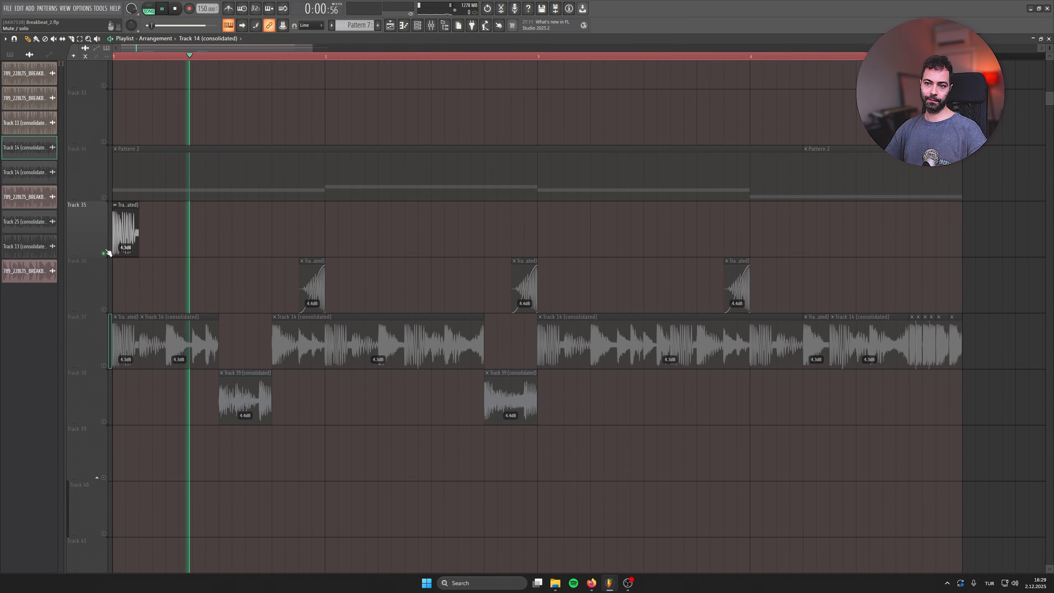
{"action": "key", "text": "space"}
- Make the kick slice on Track 35 a unique audio clip and unmute Track 37
{"action": "left_click", "coordinate": [115, 205]}
{"action": "left_click", "coordinate": [135, 289]}
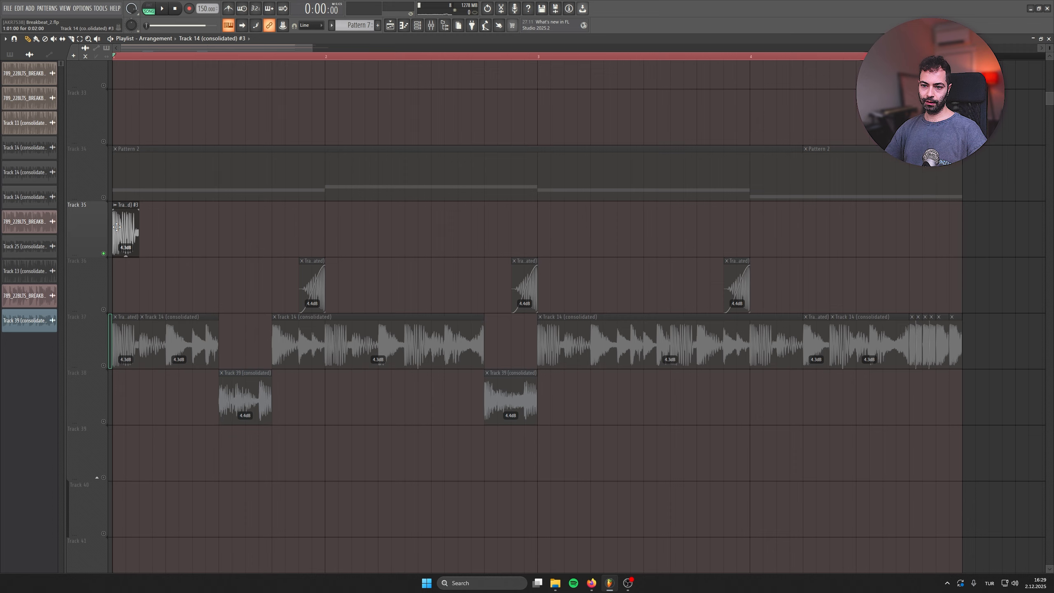
{"action": "left_click", "coordinate": [102, 365]}
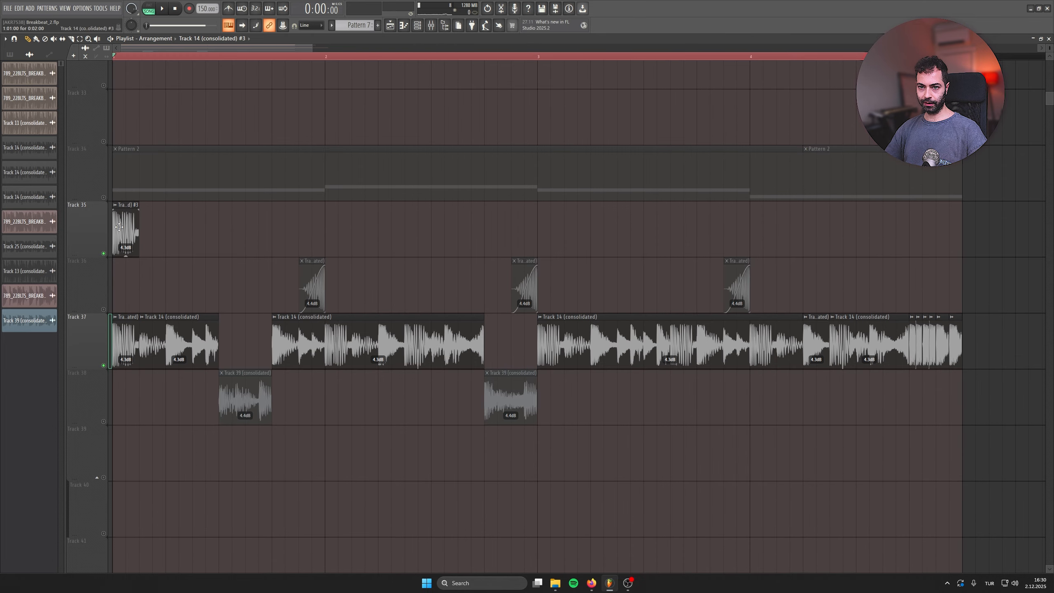
- Copy the unique kick slice to the start and step 7 of bar 2 on Track 35, and play it with Track 38 unmuted
{"action": "left_click_drag", "start_coordinate": [119, 227], "coordinate": [334, 222]}
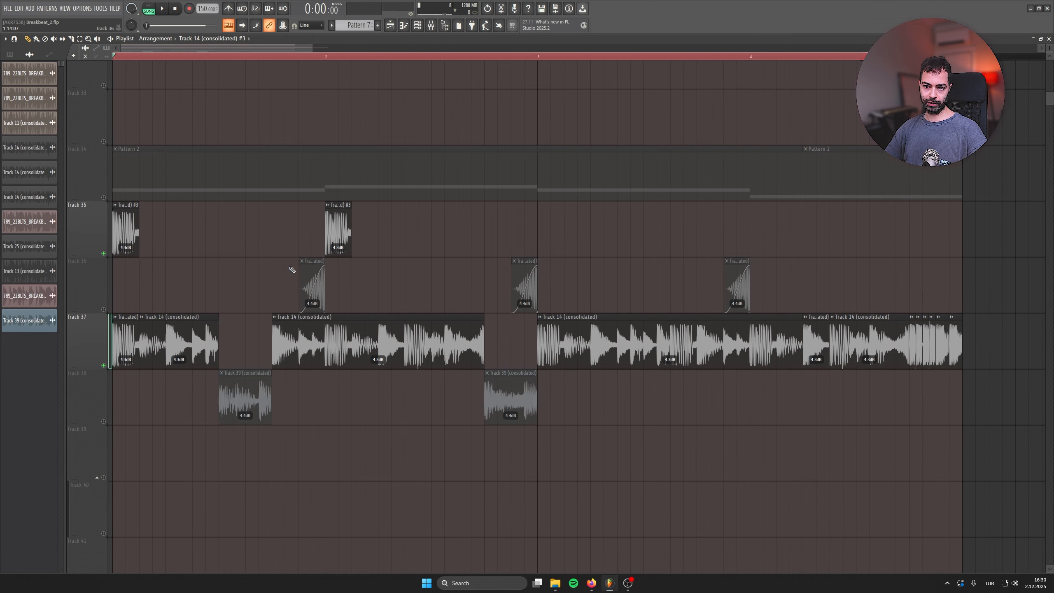
{"action": "left_click", "coordinate": [103, 421]}
{"action": "key", "text": "space"}
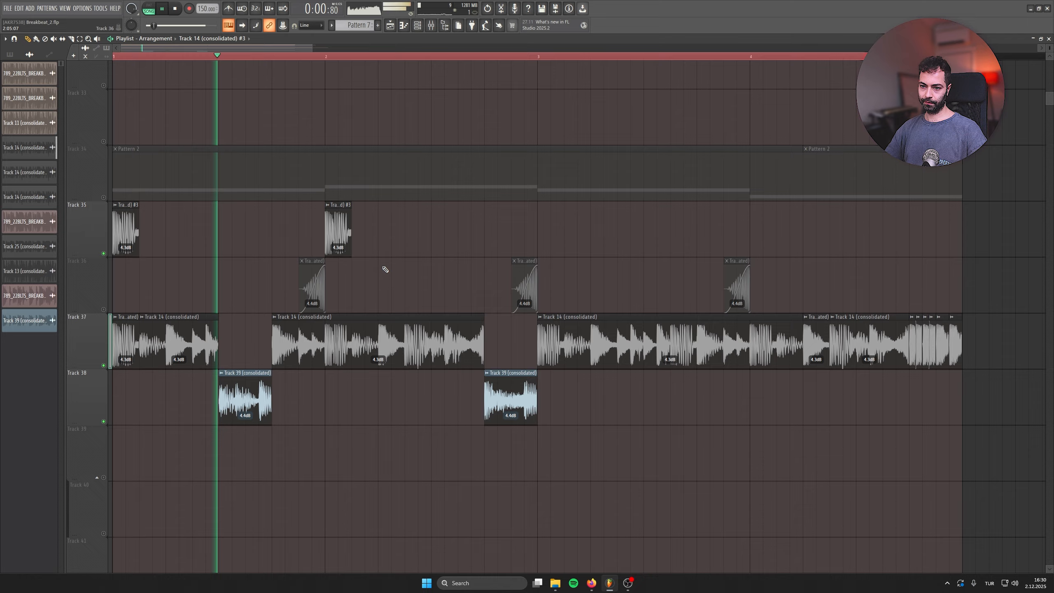
{"action": "left_click_drag", "start_coordinate": [394, 230], "coordinate": [409, 230]}
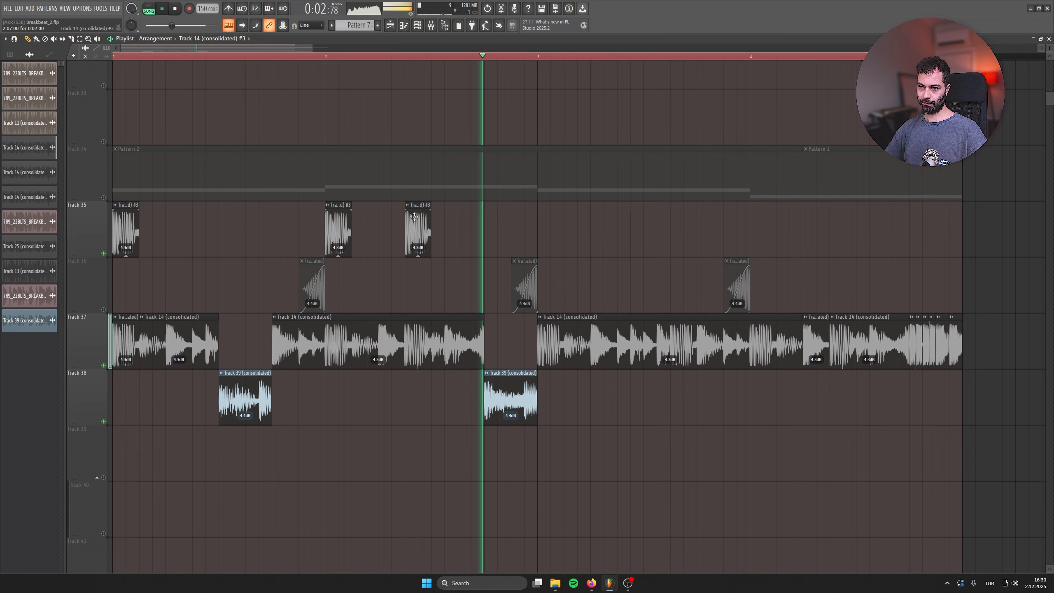
- Add kick slices on Track 35 at the start of bar 3 and at step 11, aligned with the break's kicks
{"action": "left_click", "coordinate": [568, 231]}
{"action": "key", "text": "space"}
{"action": "left_click_drag", "start_coordinate": [567, 232], "coordinate": [541, 232]}
{"action": "key", "text": "space"}
{"action": "left_click", "coordinate": [708, 226]}
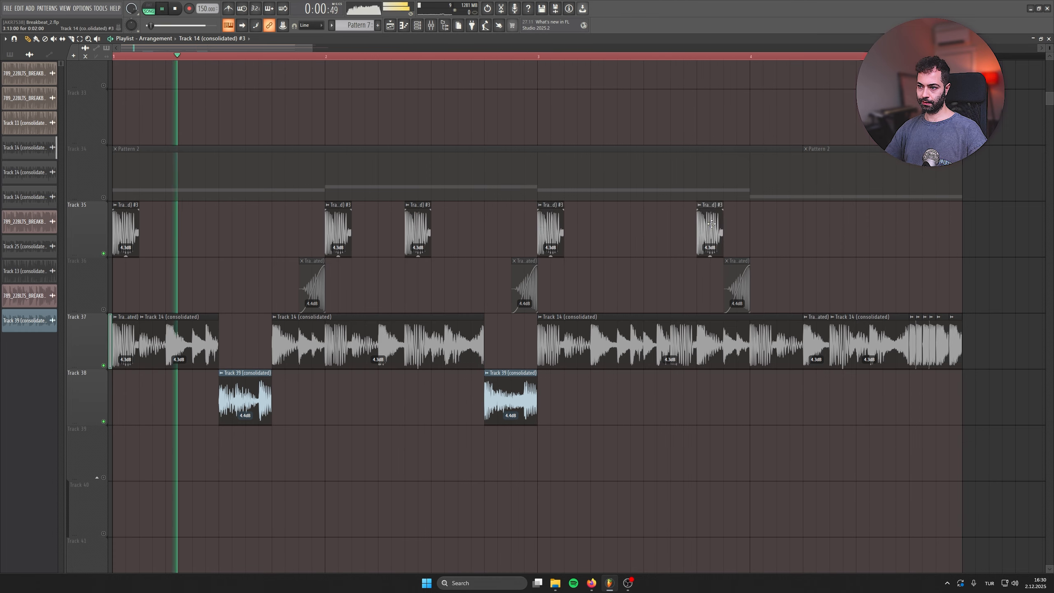
{"action": "left_click_drag", "start_coordinate": [708, 227], "coordinate": [682, 225]}
- Add kick slices on Track 35 at the start and step 7 of bar 4, leaving the final stutter uncovered
{"action": "left_click_drag", "start_coordinate": [776, 227], "coordinate": [762, 227]}
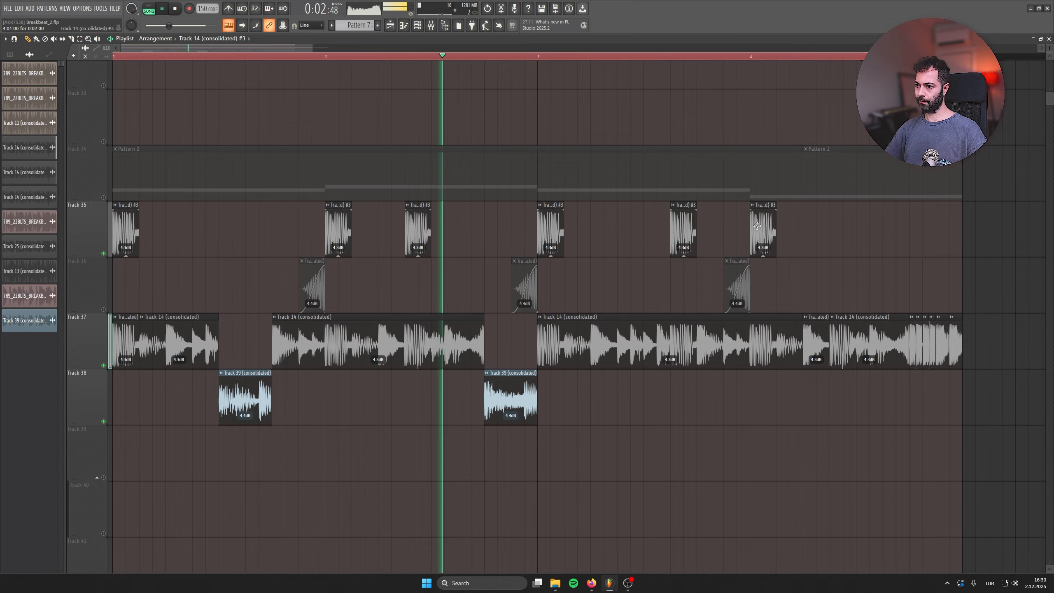
{"action": "left_click", "coordinate": [843, 227]}
{"action": "left_click", "coordinate": [942, 226]}
{"action": "right_click", "coordinate": [942, 226]}
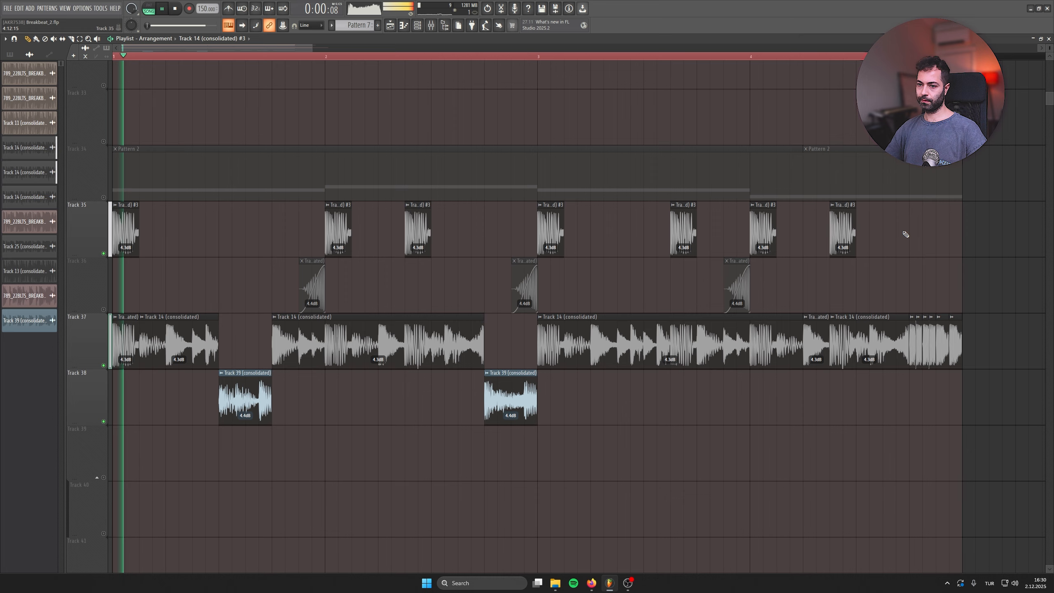
{"action": "key", "text": "space"}
- Route the unique Track 14 (consolidated) #3 kick clip to the ghost mixer track
{"action": "double_click", "coordinate": [121, 223]}
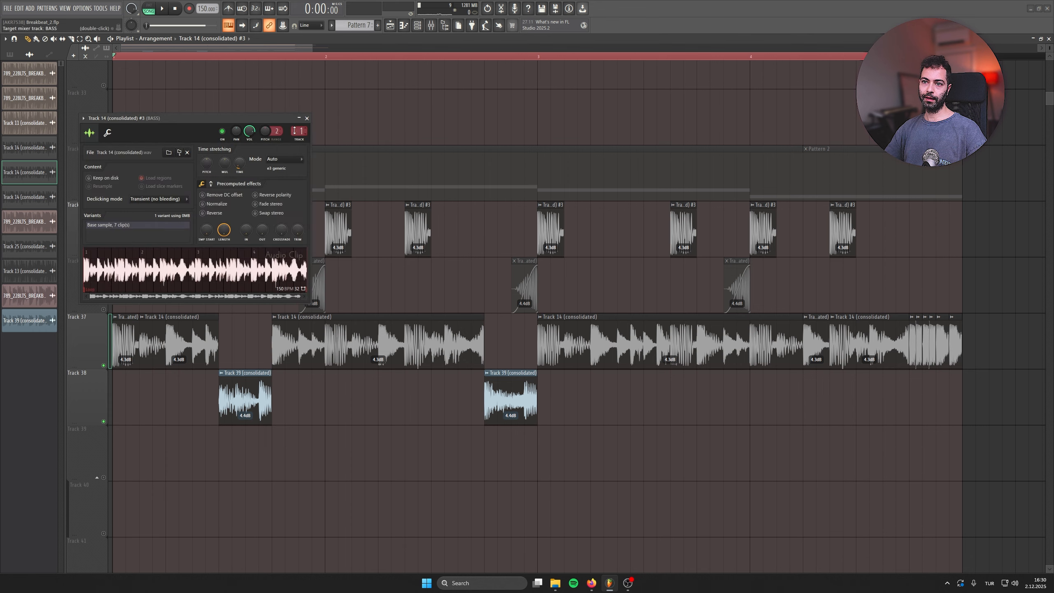
{"action": "double_click", "coordinate": [300, 130]}
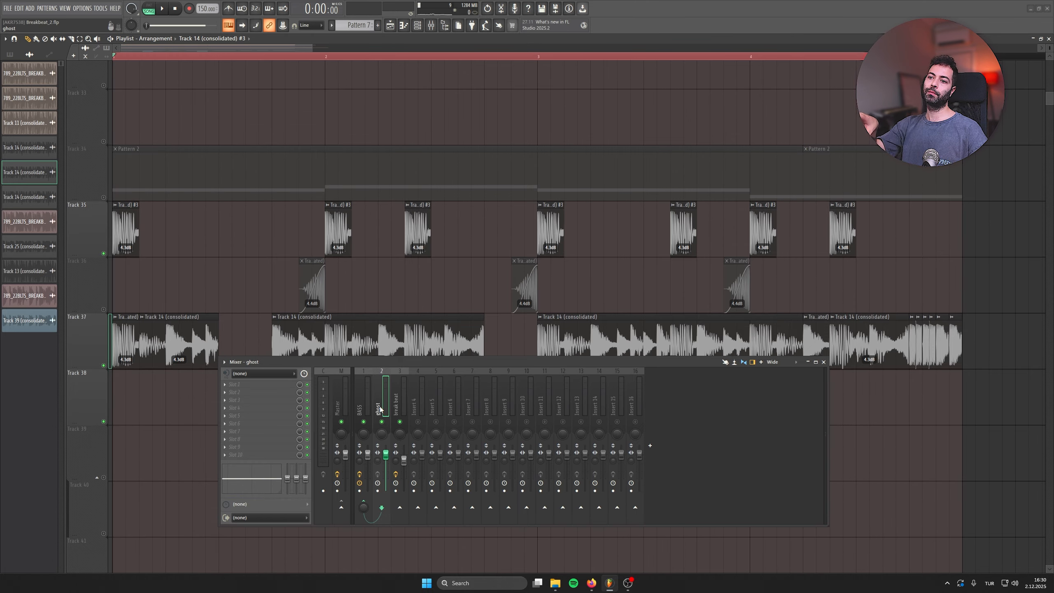
- Open the kHs Compactor on the BASS mixer track and check which track feeds its auxiliary sidechain input
{"action": "left_click", "coordinate": [363, 372]}
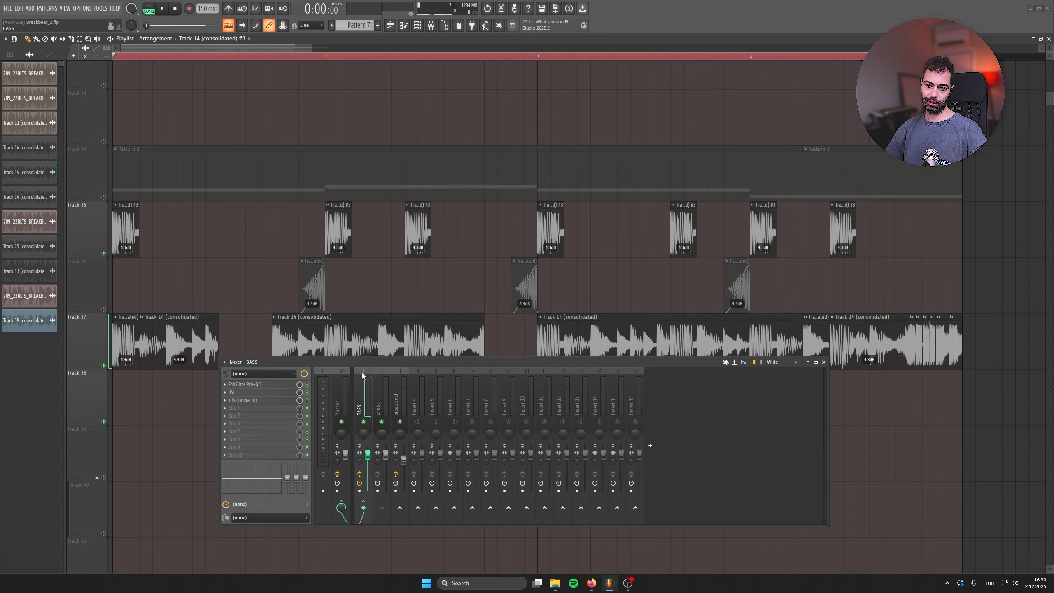
{"action": "left_click", "coordinate": [257, 400]}
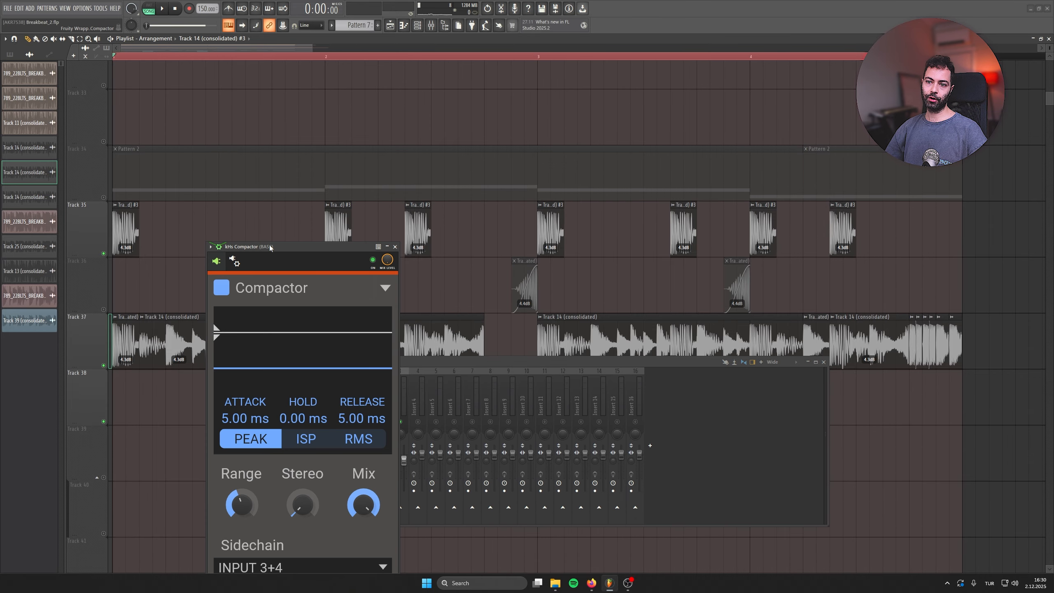
{"action": "left_click_drag", "start_coordinate": [270, 247], "coordinate": [221, 149]}
{"action": "left_click", "coordinate": [186, 162]}
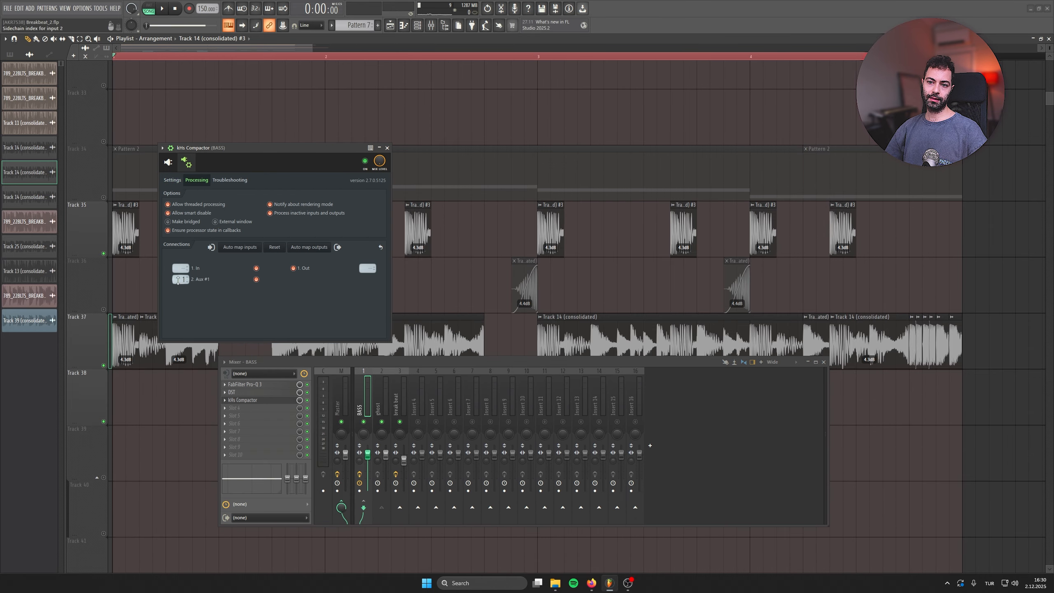
{"action": "left_click", "coordinate": [178, 280]}
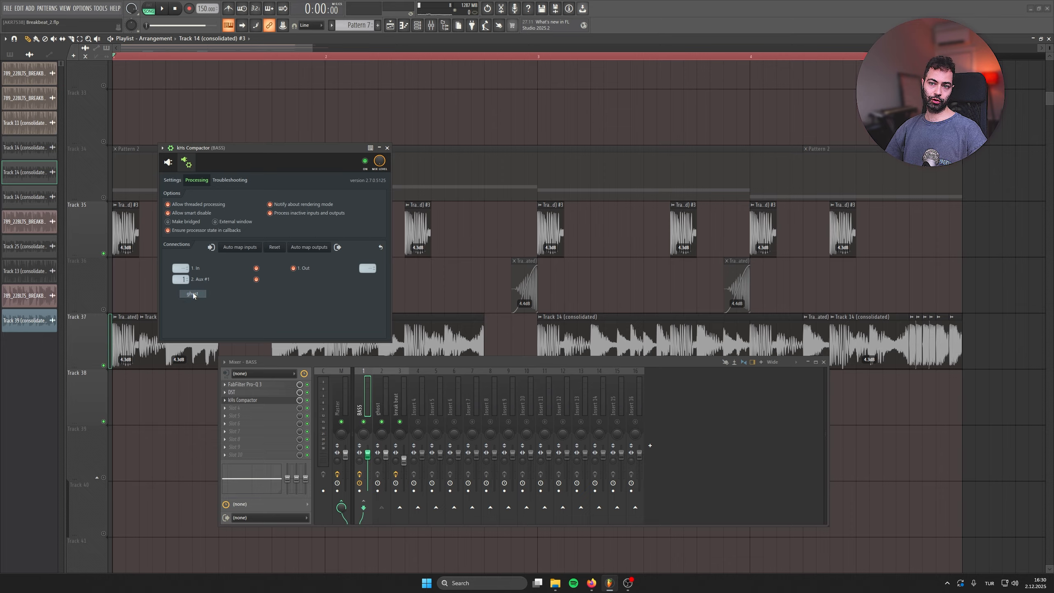
{"action": "left_click", "coordinate": [168, 162]}
{"action": "left_click", "coordinate": [194, 474]}
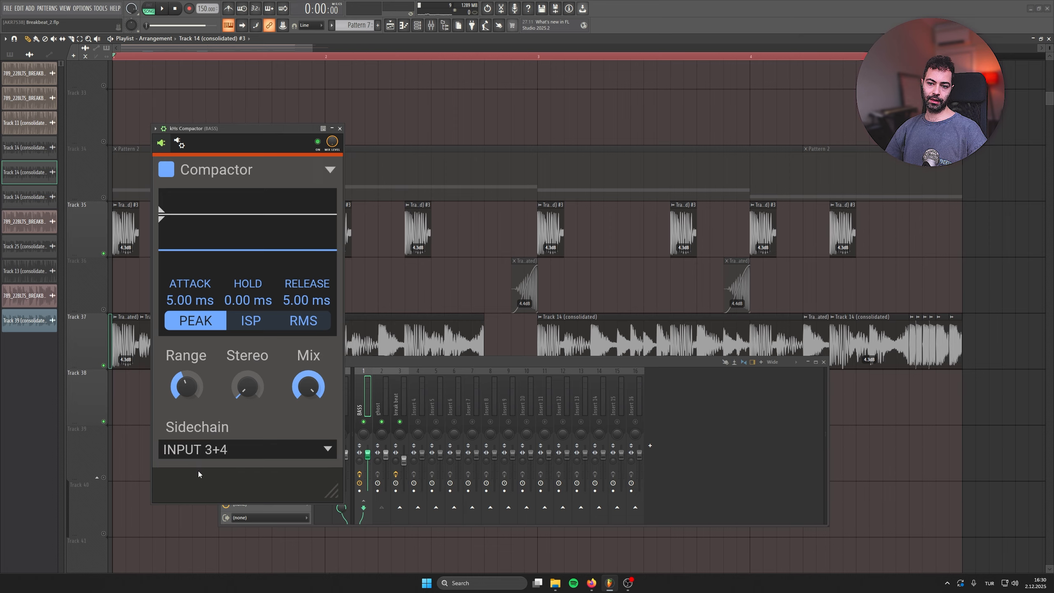
- Play the arrangement with the Track 34 bass unmuted while watching the Compactor's gain reduction
{"action": "left_click_drag", "start_coordinate": [240, 130], "coordinate": [214, 200]}
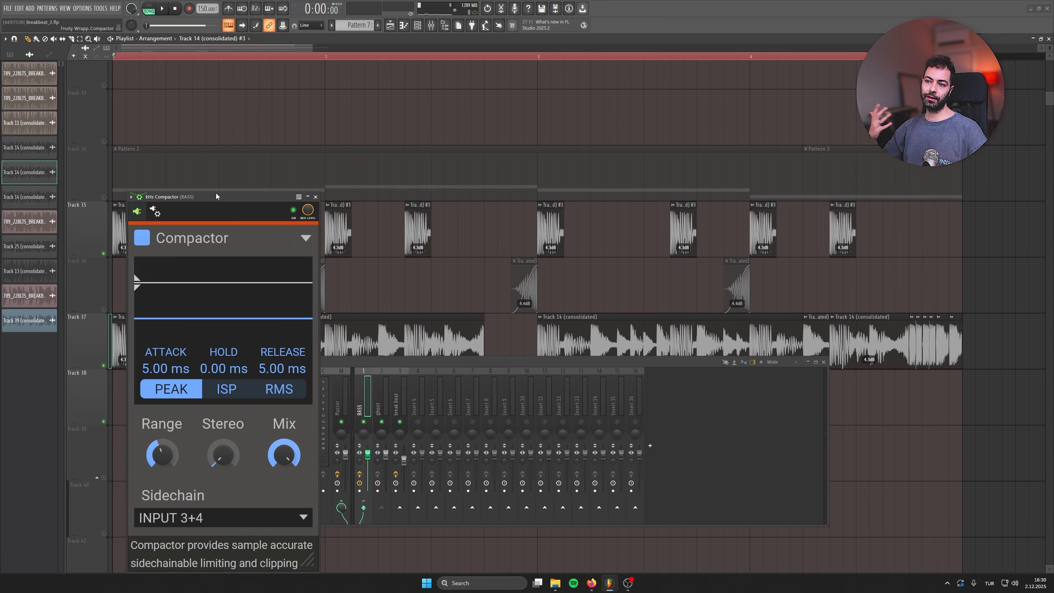
{"action": "left_click_drag", "start_coordinate": [124, 196], "coordinate": [125, 232]}
{"action": "key", "text": "space"}
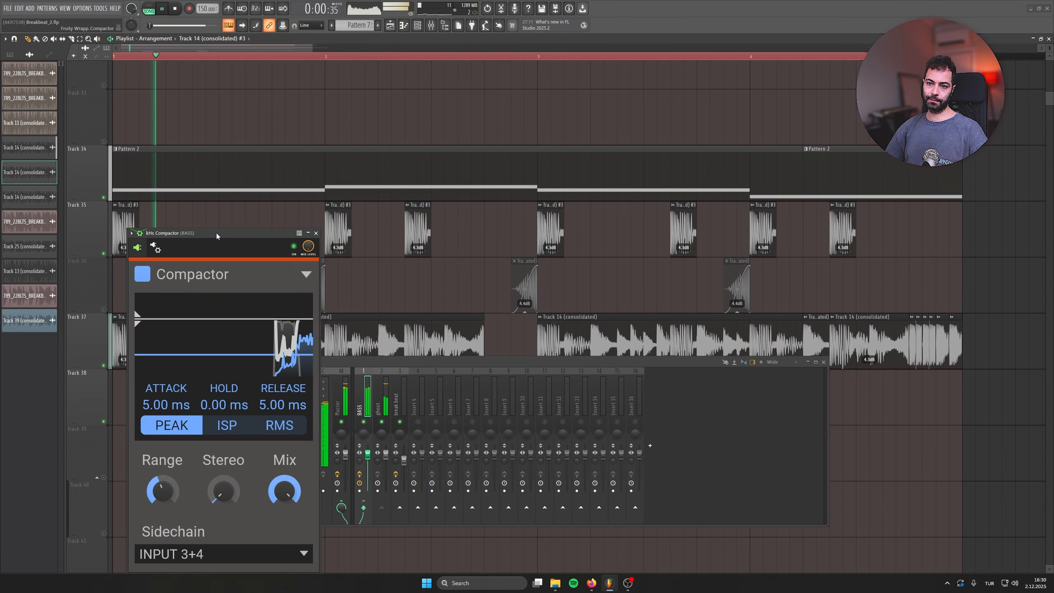
{"action": "mouse_move", "coordinate": [219, 234]}
{"action": "left_mouse_down"}
{"action": "mouse_move", "coordinate": [219, 212]}
{"action": "mouse_move", "coordinate": [247, 256]}
{"action": "mouse_move", "coordinate": [230, 227]}
{"action": "left_mouse_up"}
- Isolate kick Track 35 and bass Track 34, play them to check the sidechain ducking, and close the Compactor
{"action": "key", "text": "space"}
{"action": "right_click", "coordinate": [104, 252]}
{"action": "left_click", "coordinate": [103, 197]}
{"action": "key", "text": "space"}
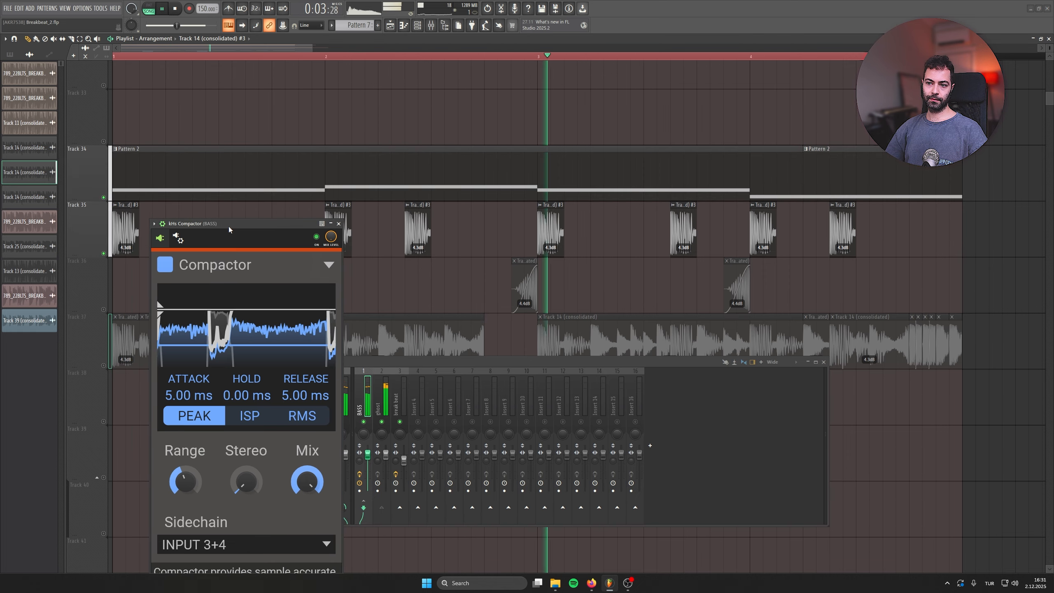
{"action": "key", "text": "space"}
{"action": "left_click", "coordinate": [338, 224]}
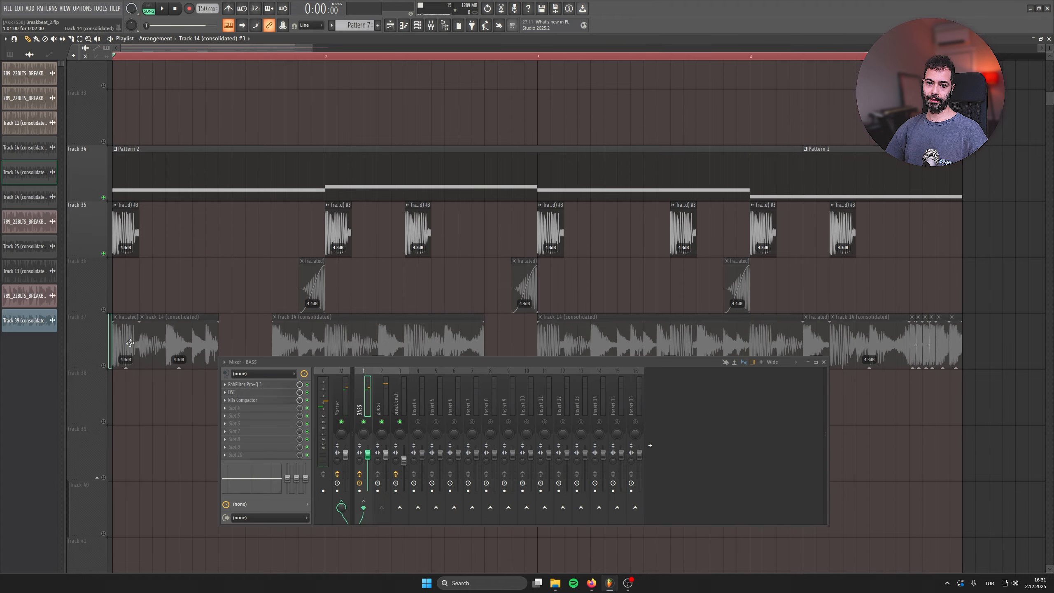
- Unmute Tracks 36, 37 and 38 and play the full arrangement
{"action": "left_click", "coordinate": [103, 309]}
{"action": "left_click", "coordinate": [103, 365]}
{"action": "scroll", "coordinate": [235, 252], "scroll_direction": "down", "scroll_amount": 2}
{"action": "left_click", "coordinate": [103, 335]}
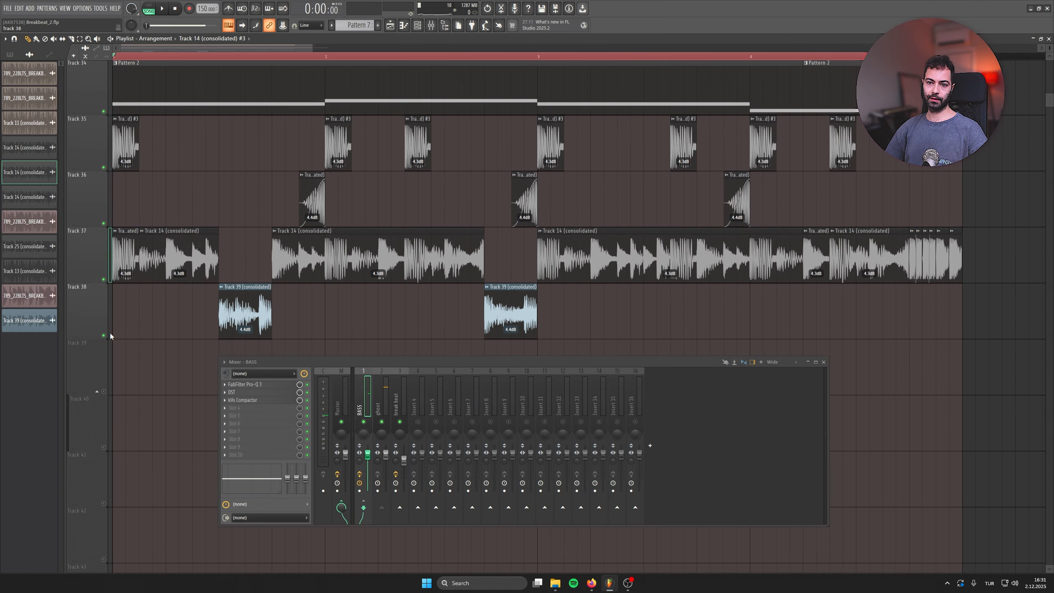
{"action": "key", "text": "space"}
- Move the two Track 38 slices up into the gaps on Track 37 and save the project
{"action": "left_click_drag", "start_coordinate": [159, 326], "coordinate": [587, 288]}
{"action": "key", "text": "shift+Up"}
{"action": "key", "text": "ctrl+s"}
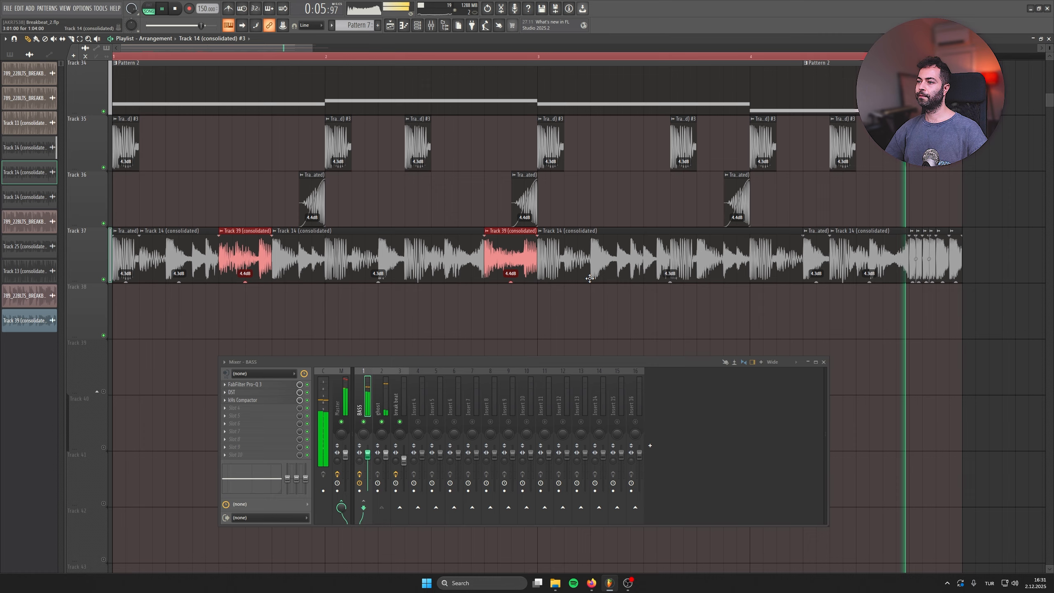
{"action": "key", "text": "space"}
- Route the Track 14 (consolidated) and Track 39 (consolidated) break clips to the break beat mixer track
{"action": "double_click", "coordinate": [188, 254]}
{"action": "left_click_drag", "start_coordinate": [194, 52], "coordinate": [198, 234]}
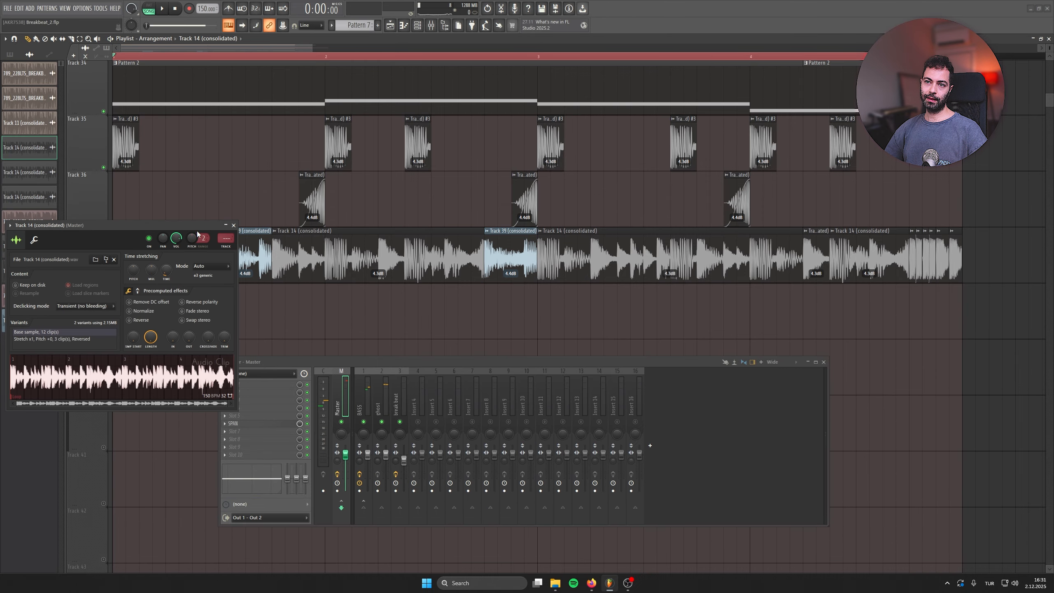
{"action": "scroll", "coordinate": [222, 239], "scroll_direction": "up", "scroll_amount": 3}
{"action": "left_click", "coordinate": [233, 225]}
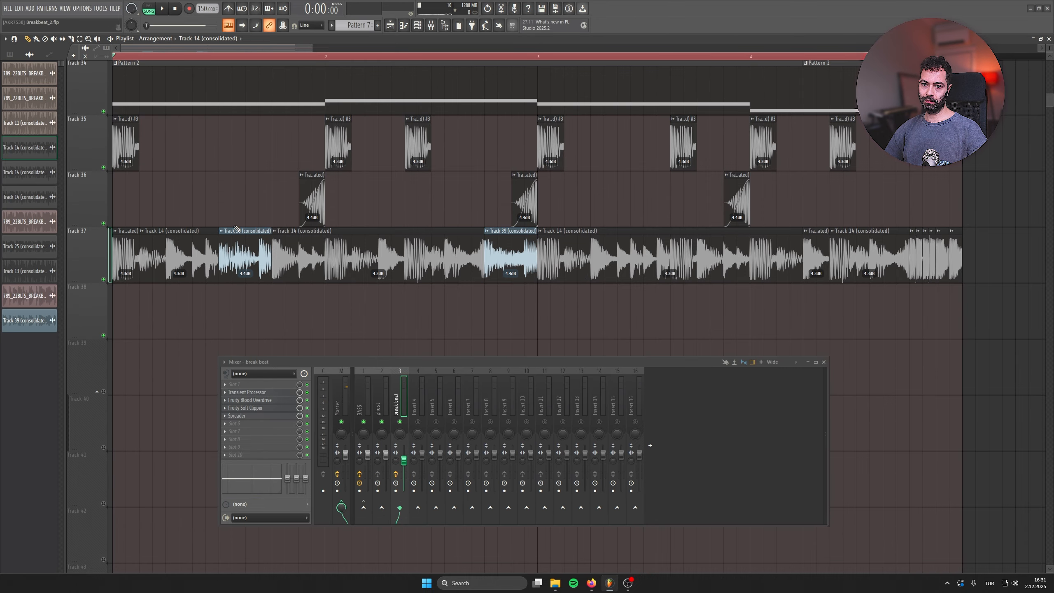
{"action": "left_click", "coordinate": [255, 246]}
{"action": "double_click", "coordinate": [256, 246]}
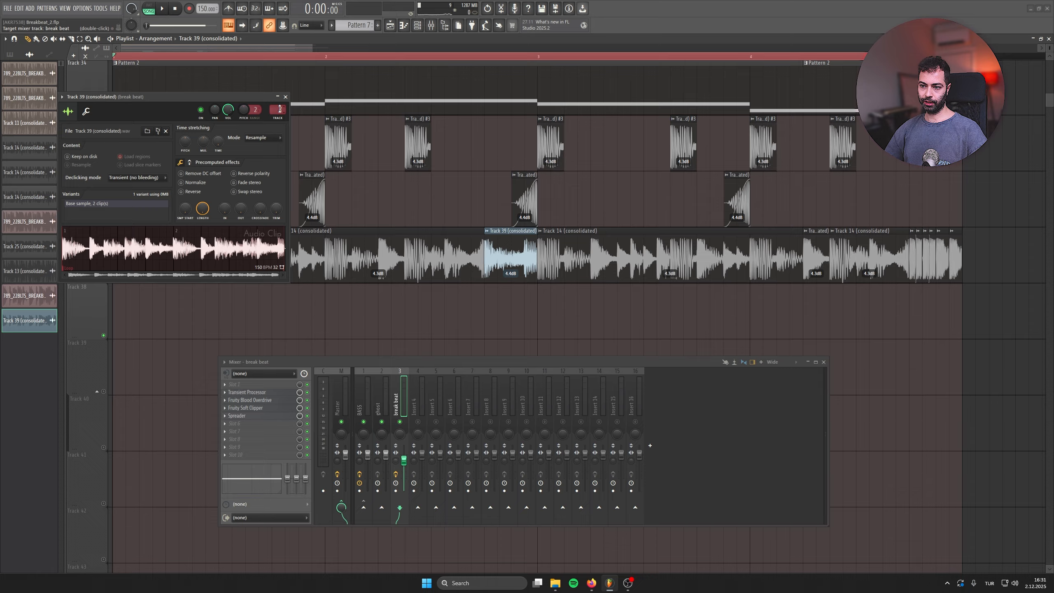
{"action": "left_click", "coordinate": [285, 97]}
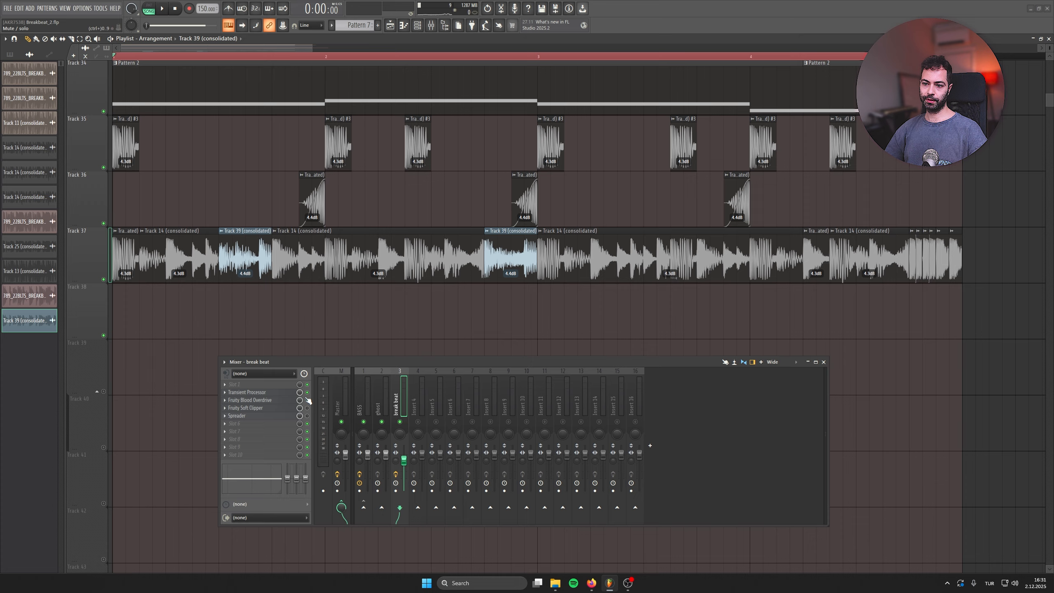
- Solo the break beat mixer track during playback and raise the Transient Processor's Attack to 100%
{"action": "left_click", "coordinate": [281, 393]}
{"action": "left_click_drag", "start_coordinate": [360, 248], "coordinate": [316, 247]}
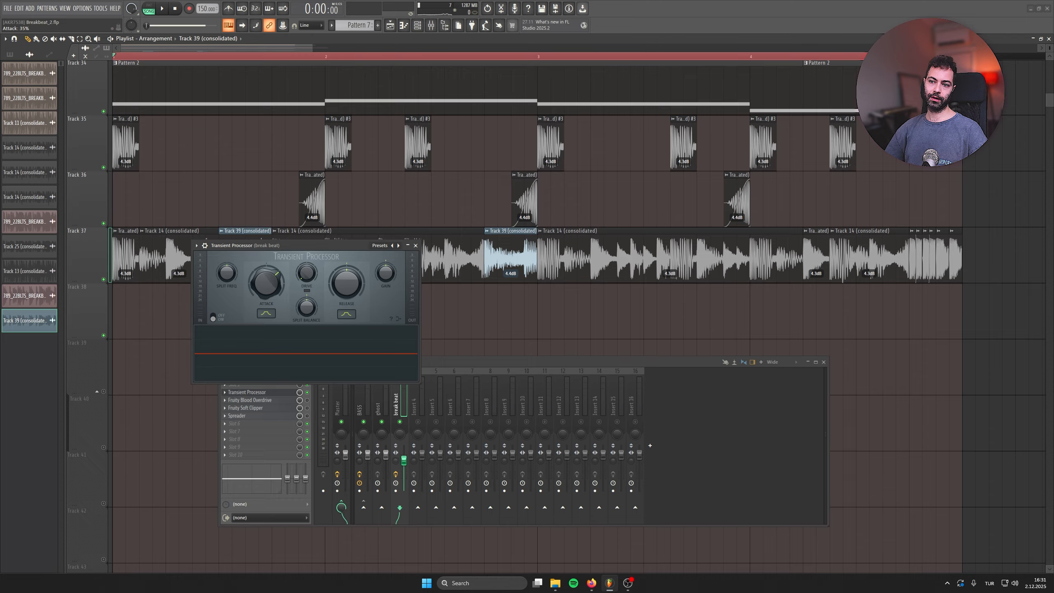
{"action": "key", "text": "space"}
{"action": "right_click", "coordinate": [400, 422]}
{"action": "left_click_drag", "start_coordinate": [266, 283], "coordinate": [266, 245]}
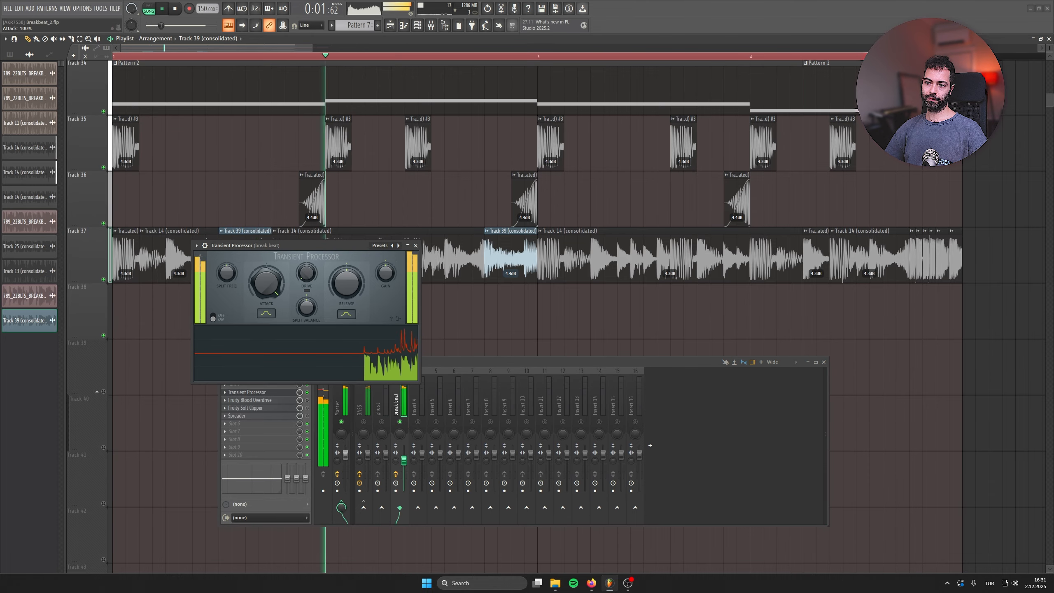
{"action": "left_click", "coordinate": [416, 245]}
{"action": "key", "text": "space"}
- Raise the preamp of the break beat track's Fruity Blood Overdrive and set its post gain to about -0.178 during playback
{"action": "left_click", "coordinate": [284, 401]}
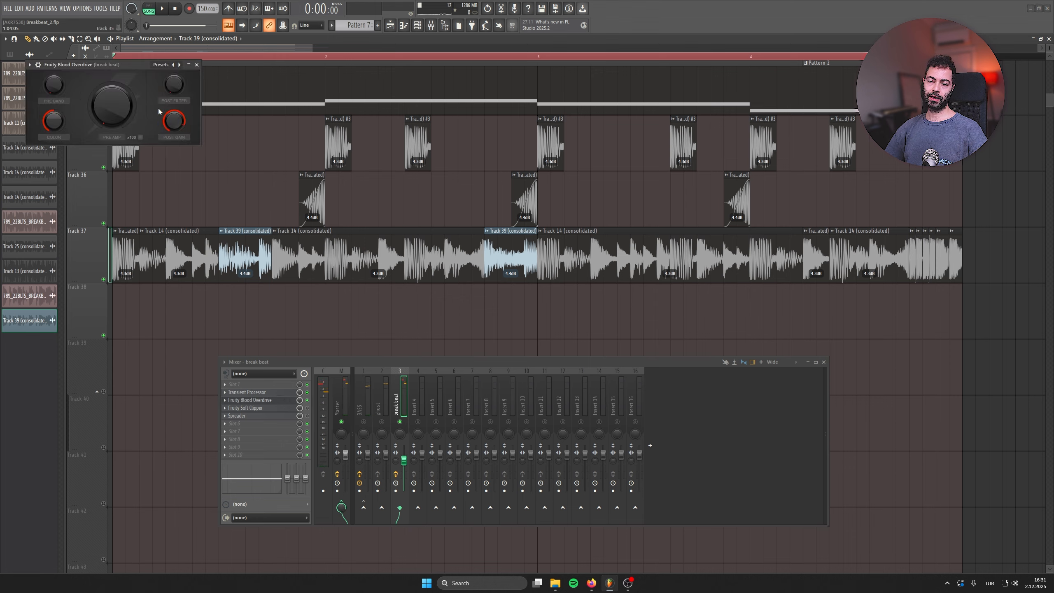
{"action": "key", "text": "space"}
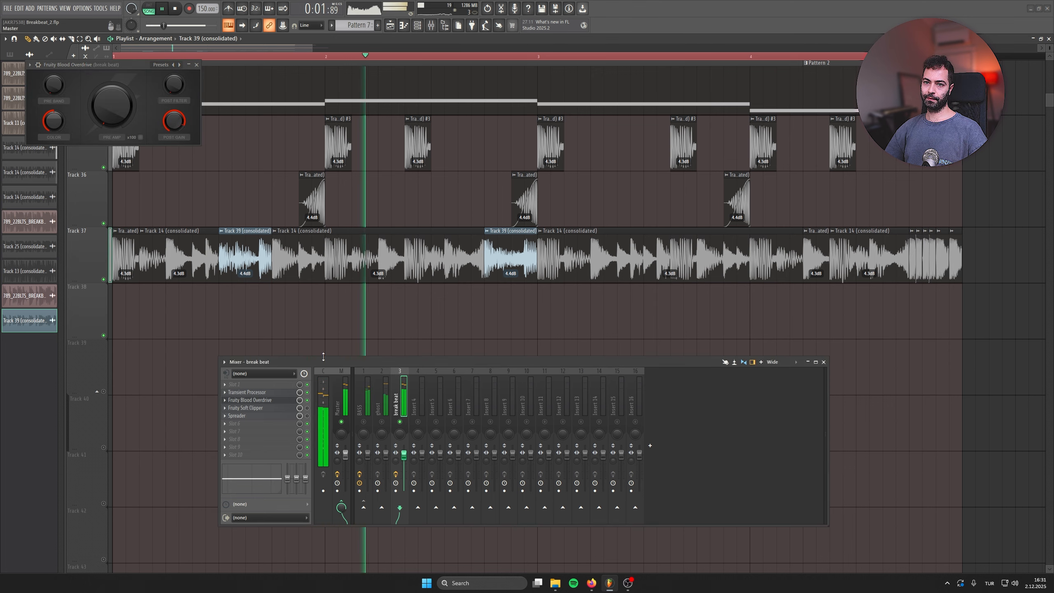
{"action": "left_click_drag", "start_coordinate": [123, 121], "coordinate": [173, 127]}
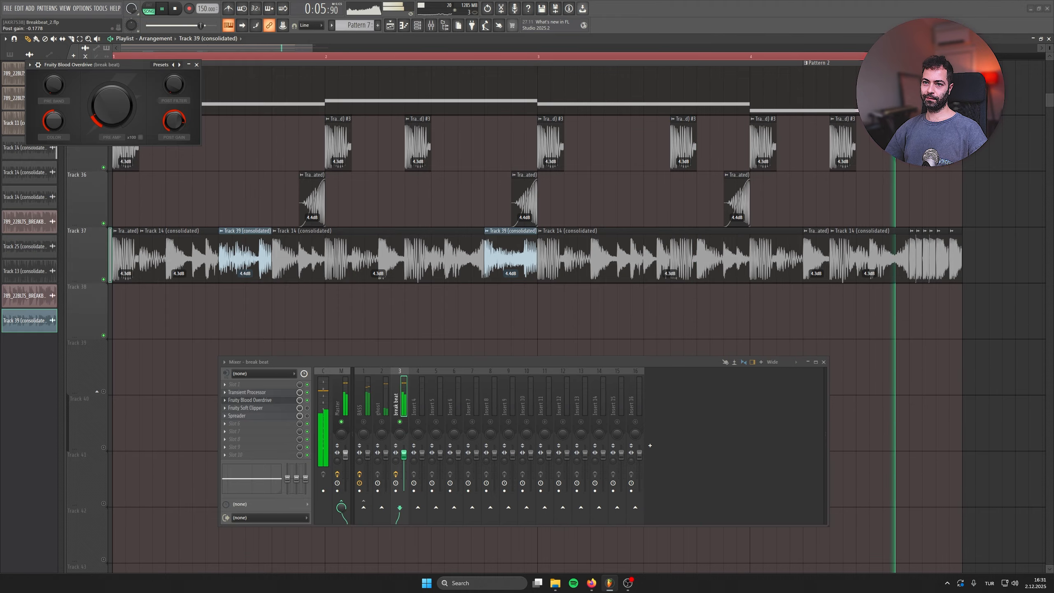
{"action": "left_click", "coordinate": [196, 64]}
{"action": "key", "text": "space"}
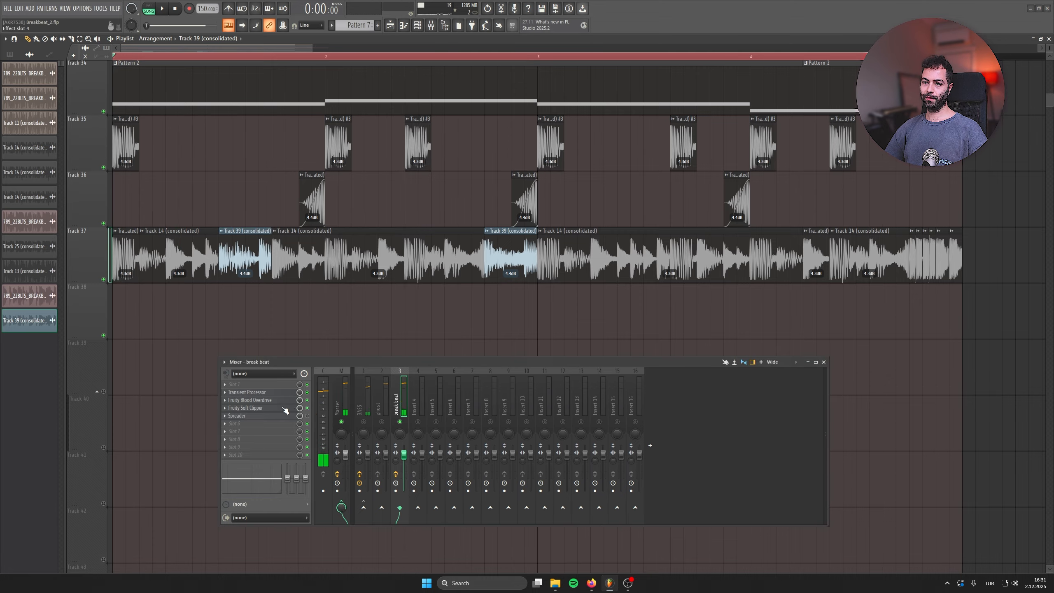
- Lower the threshold of the break beat track's Fruity Soft Clipper during playback and close the effect windows
{"action": "left_click", "coordinate": [285, 409]}
{"action": "left_click_drag", "start_coordinate": [84, 84], "coordinate": [149, 139]}
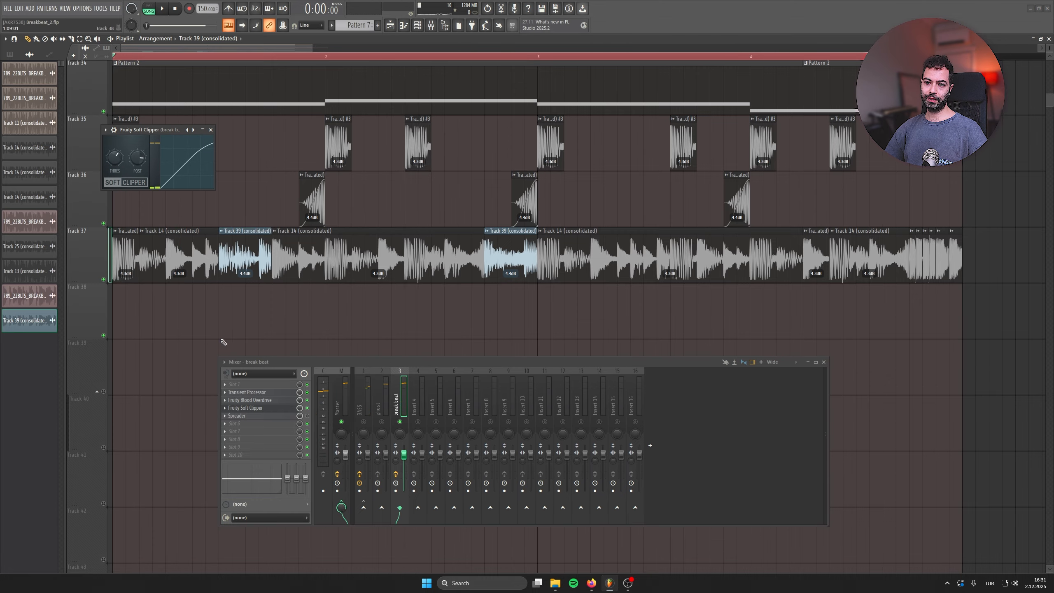
{"action": "left_click", "coordinate": [256, 393]}
{"action": "key", "text": "space"}
{"action": "left_click", "coordinate": [416, 245]}
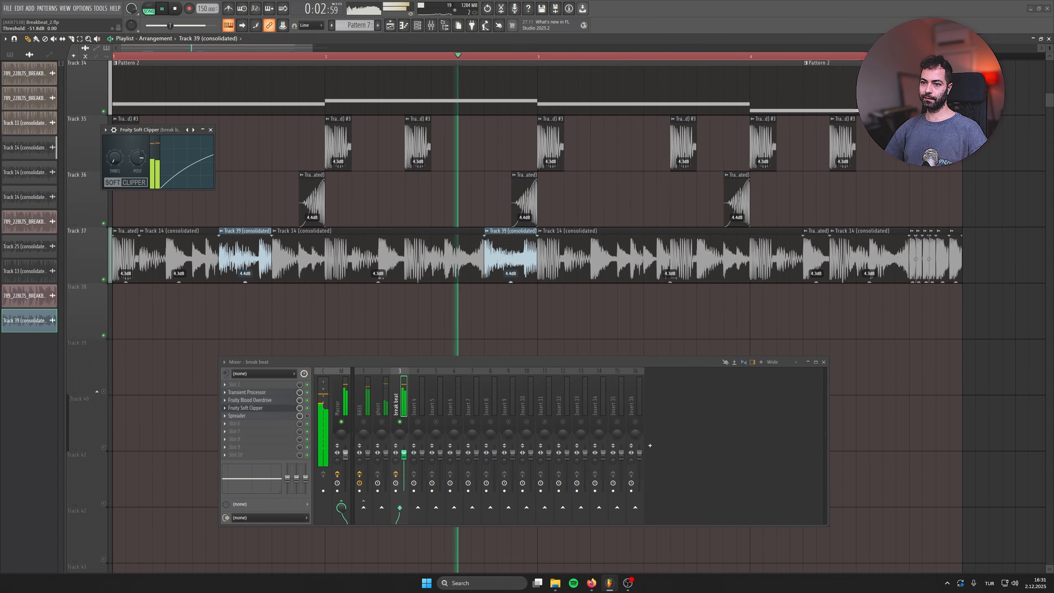
{"action": "left_click", "coordinate": [211, 130]}
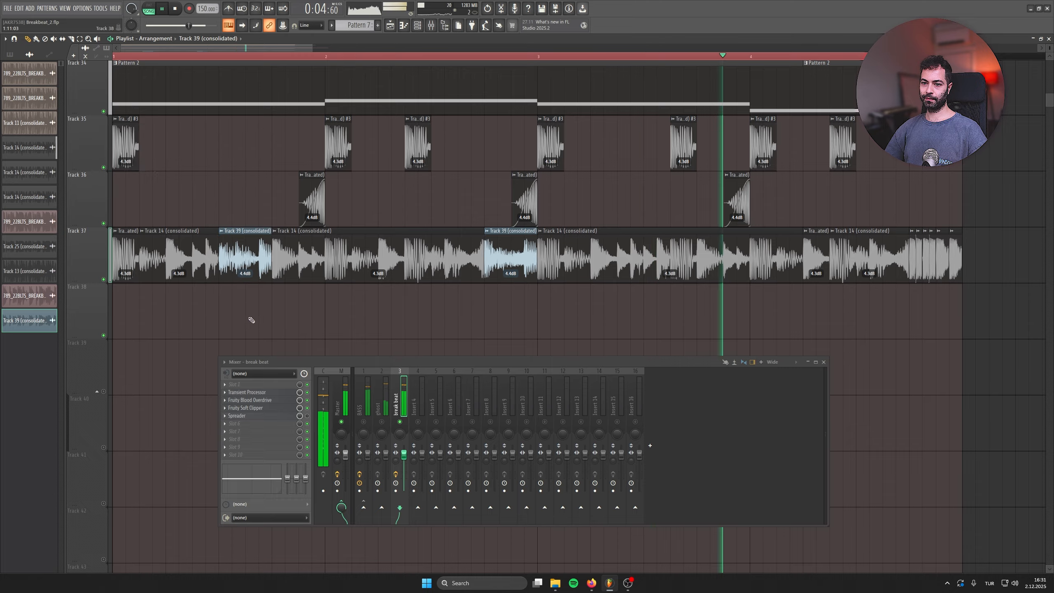
{"action": "key", "text": "space"}
- Enable the Spreader on the break beat track and audition its stereo image during playback
{"action": "left_click", "coordinate": [307, 416]}
{"action": "left_click", "coordinate": [278, 416]}
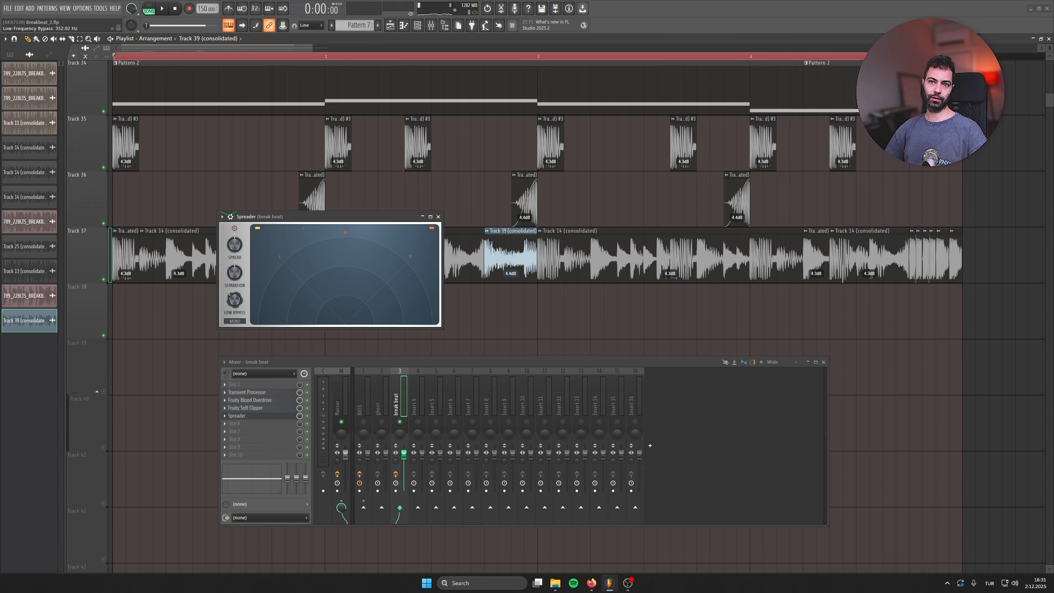
{"action": "key", "text": "space"}
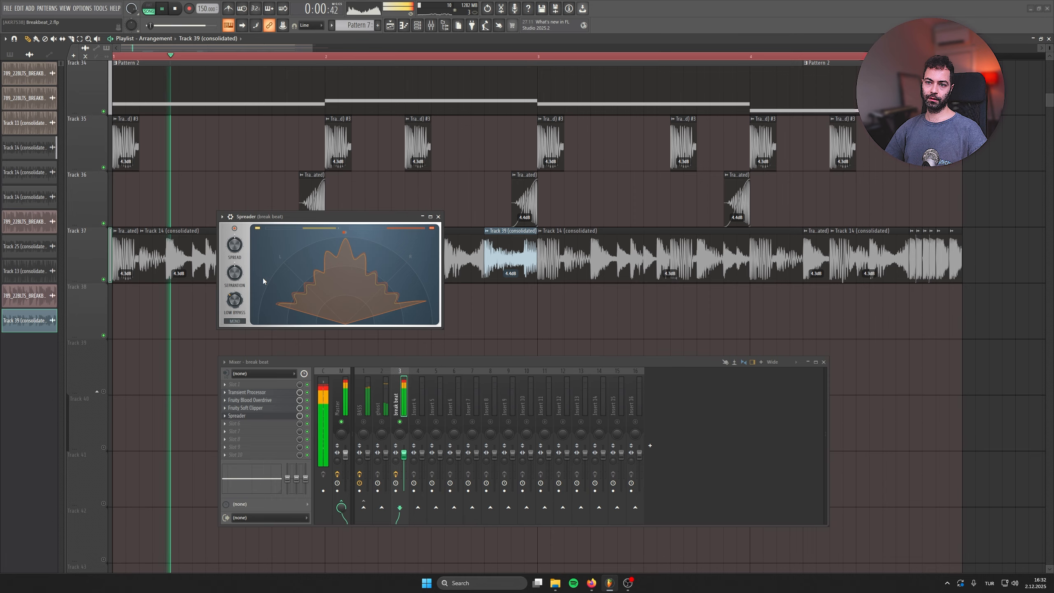
{"action": "left_click", "coordinate": [438, 216]}
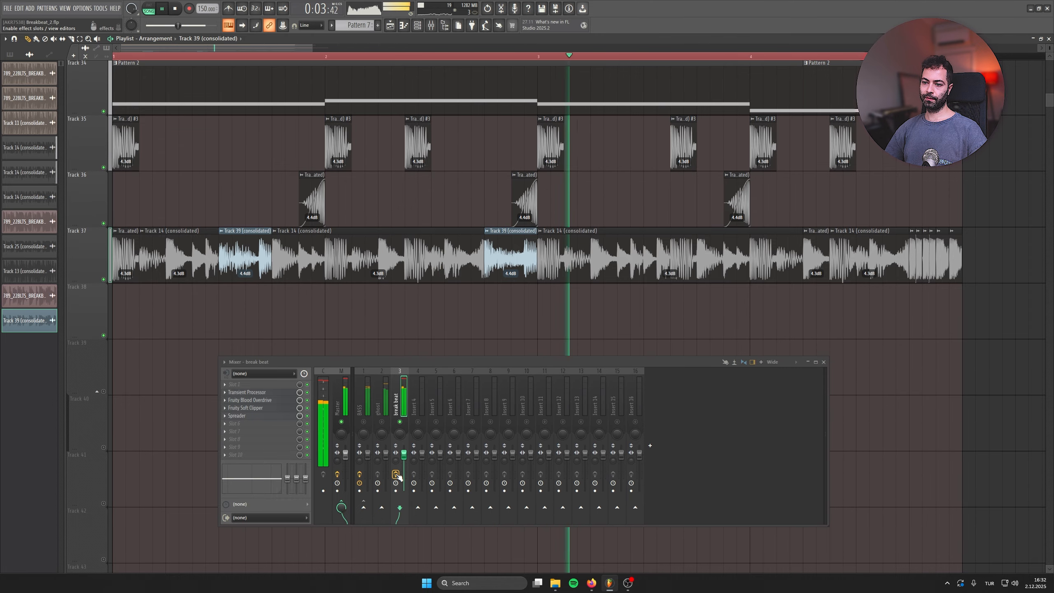
- Compare the break beat during playback with its effect chain bypassed and re-enabled
{"action": "key", "text": "space"}
{"action": "key", "text": "space"}
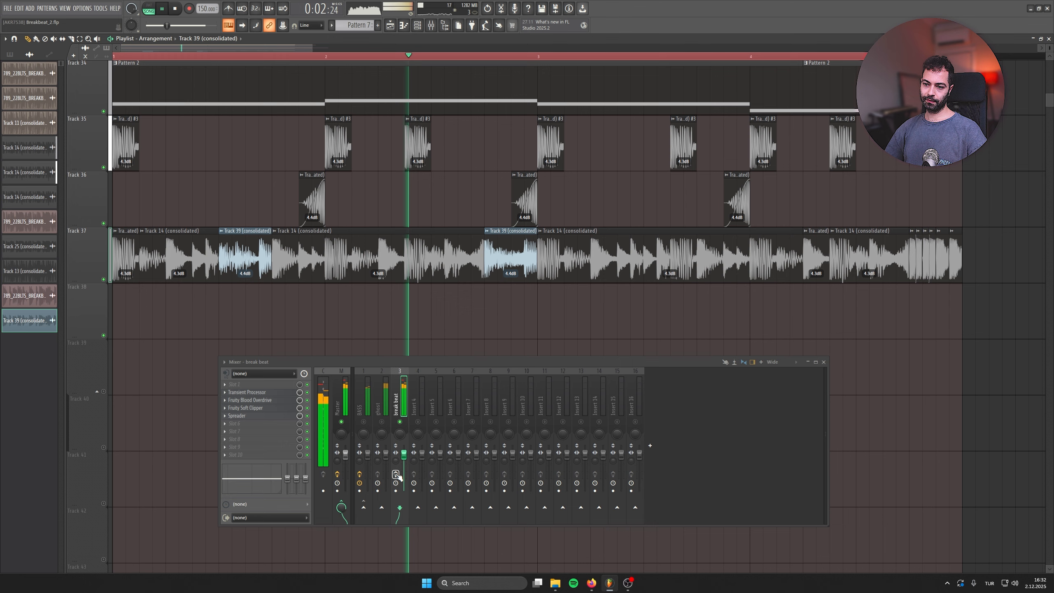
{"action": "left_click", "coordinate": [396, 474]}
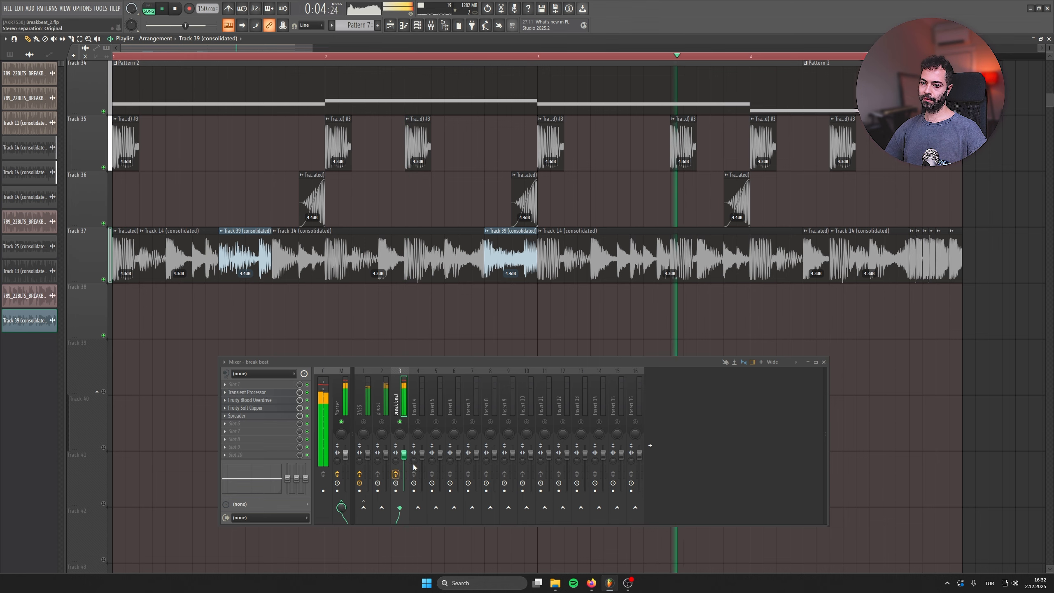
{"action": "key", "text": "space"}
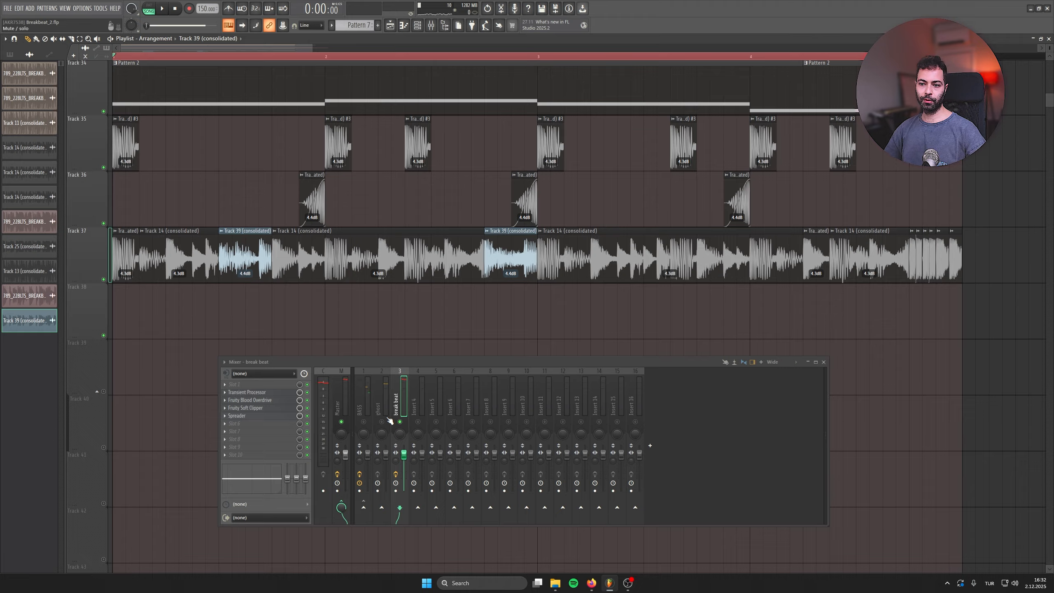
- Unsolo the break beat track, lower the BASS, ghost and break beat faders together, and play the full mix
{"action": "key", "text": "Right"}
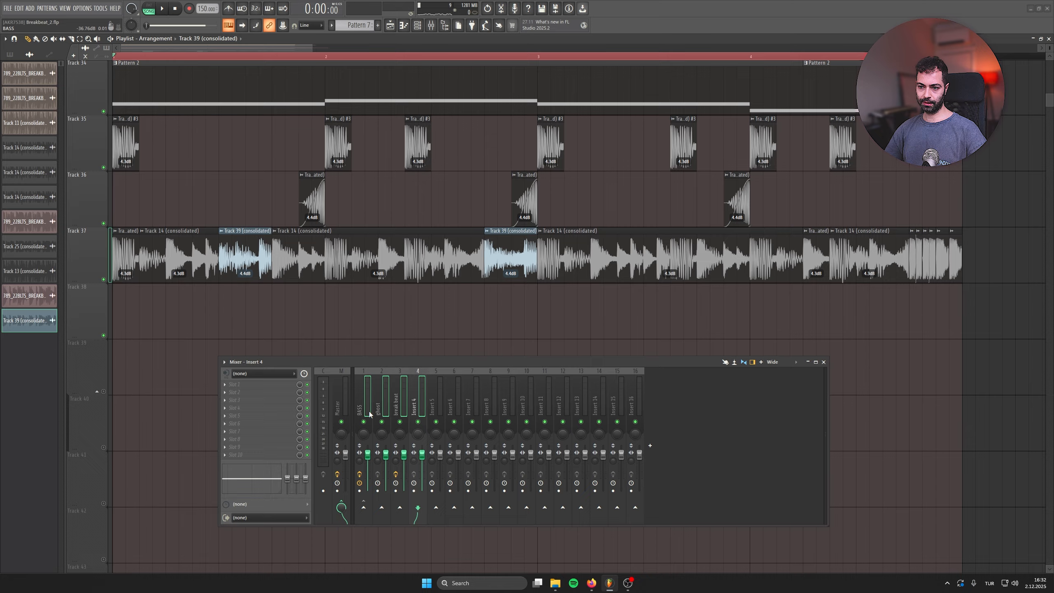
{"action": "left_click", "coordinate": [423, 406]}
{"action": "key", "text": "space"}
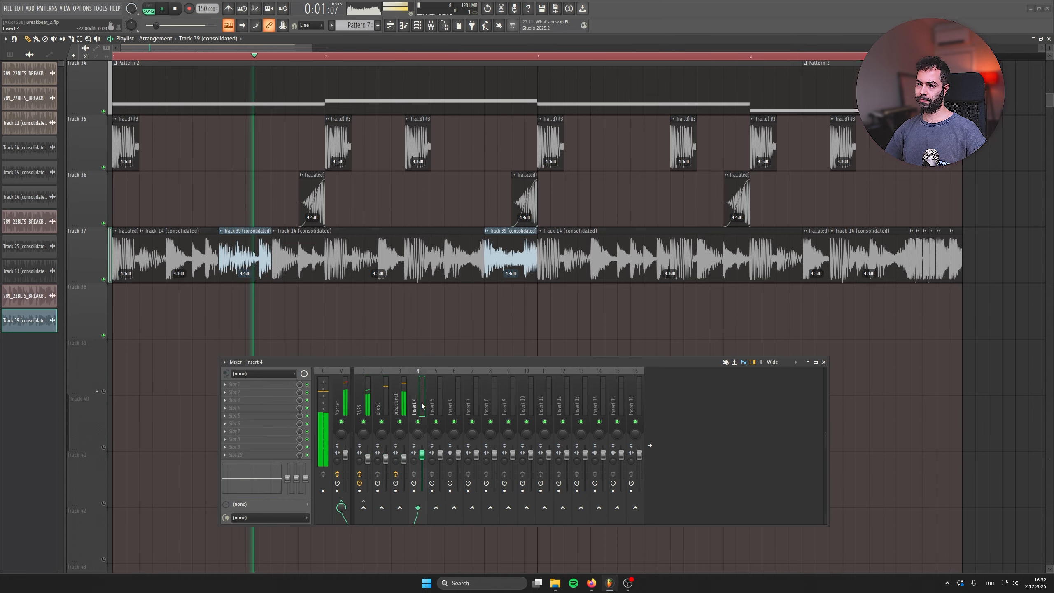
- Raise the BASS fader, save the project, and balance the break beat fader against the bass during playback
{"action": "left_click_drag", "start_coordinate": [368, 459], "coordinate": [368, 455]}
{"action": "key", "text": "ctrl+s"}
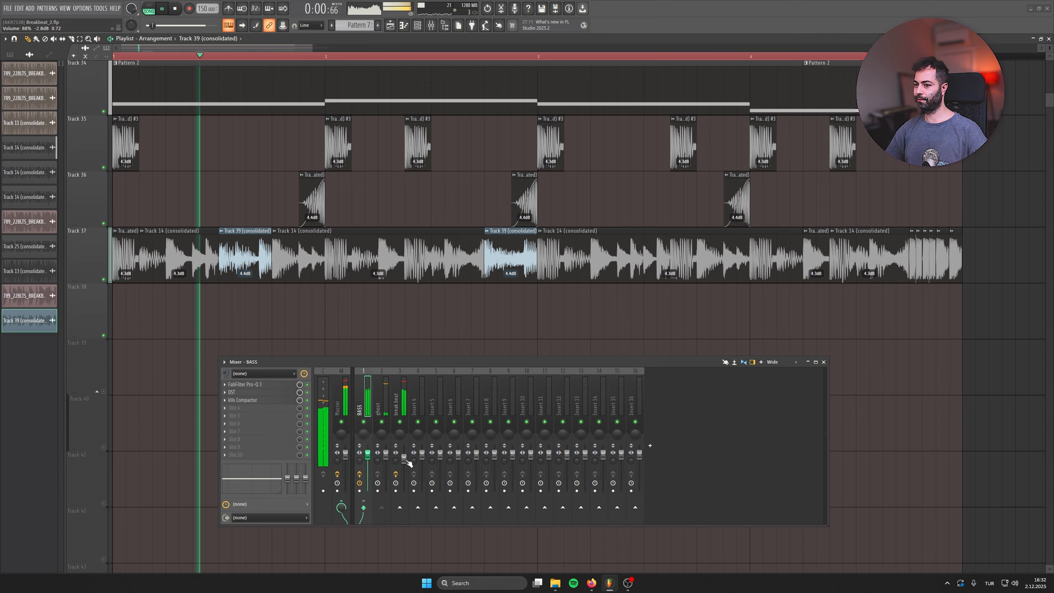
{"action": "left_click_drag", "start_coordinate": [405, 458], "coordinate": [360, 461]}
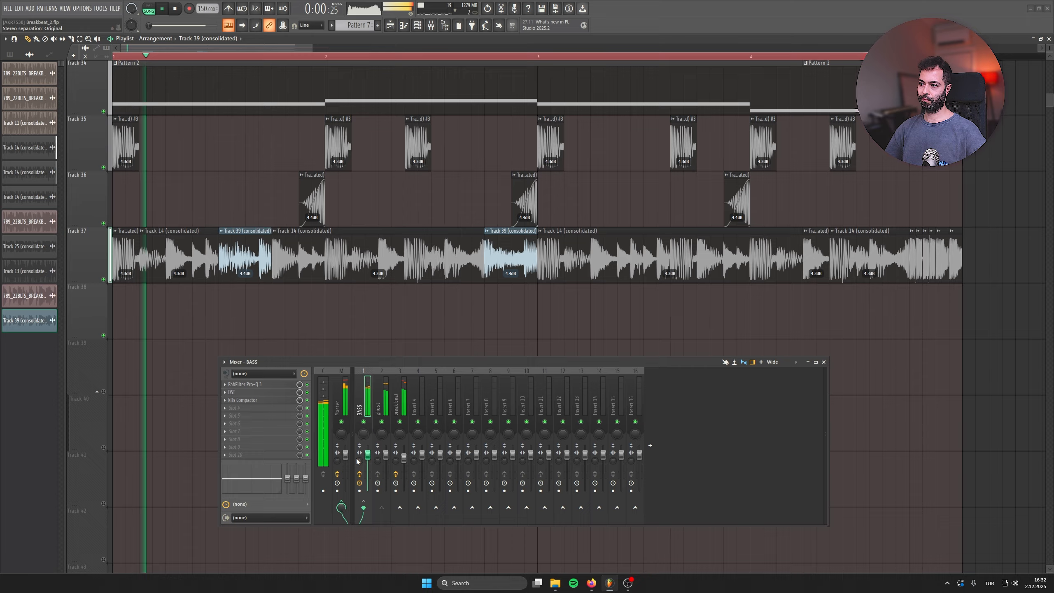
{"action": "key", "text": "space"}
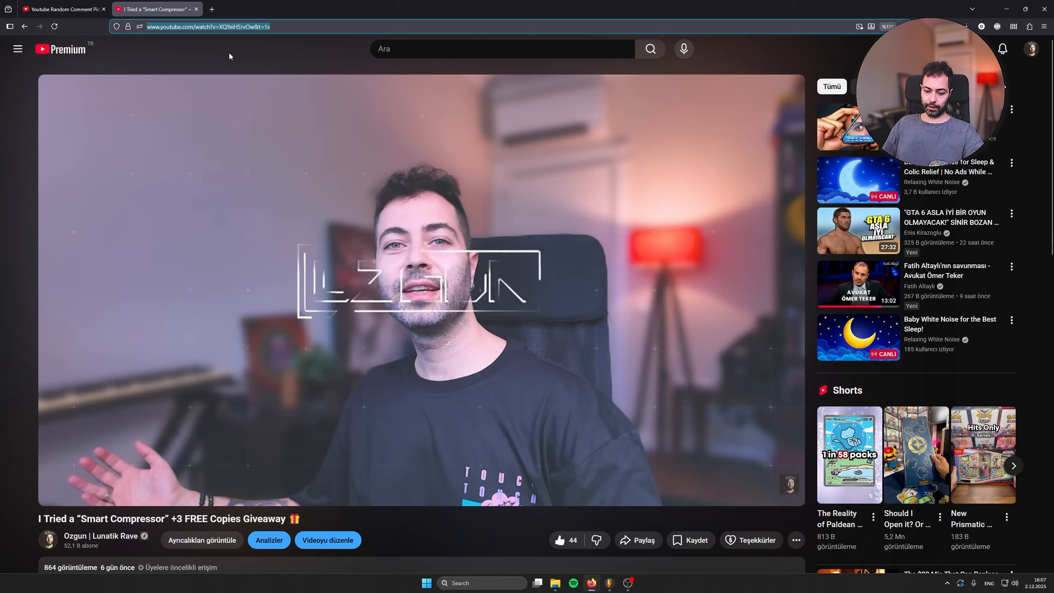
{"action": "left_click", "coordinate": [74, 3]}
{"action": "left_click", "coordinate": [506, 241]}
{"action": "type", "text": "https://www.youtube.com/watch?v=XQYeiHSrvOw&t=1s"}
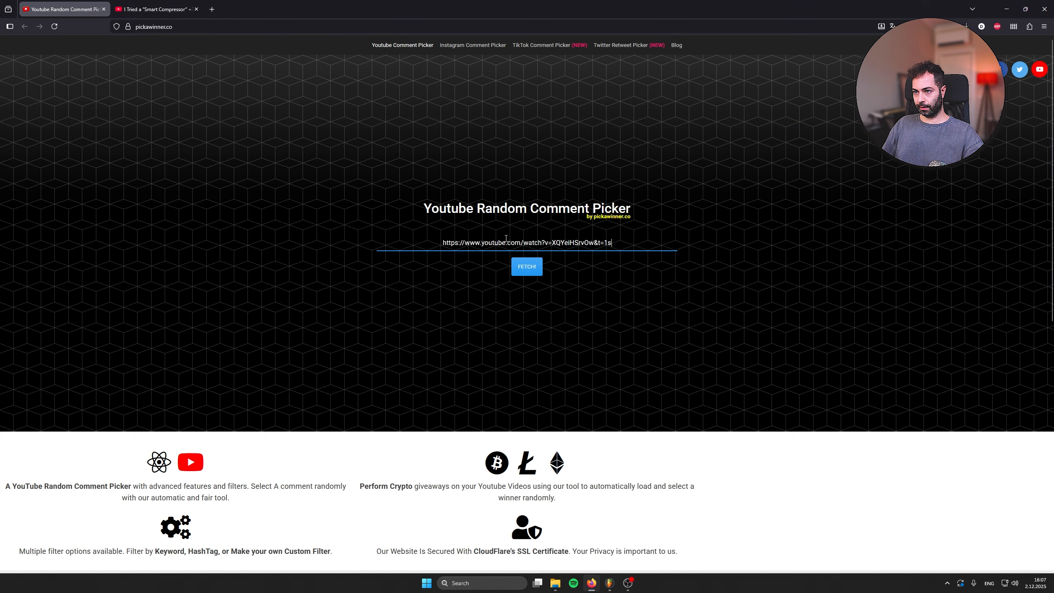
{"action": "left_click", "coordinate": [527, 266]}
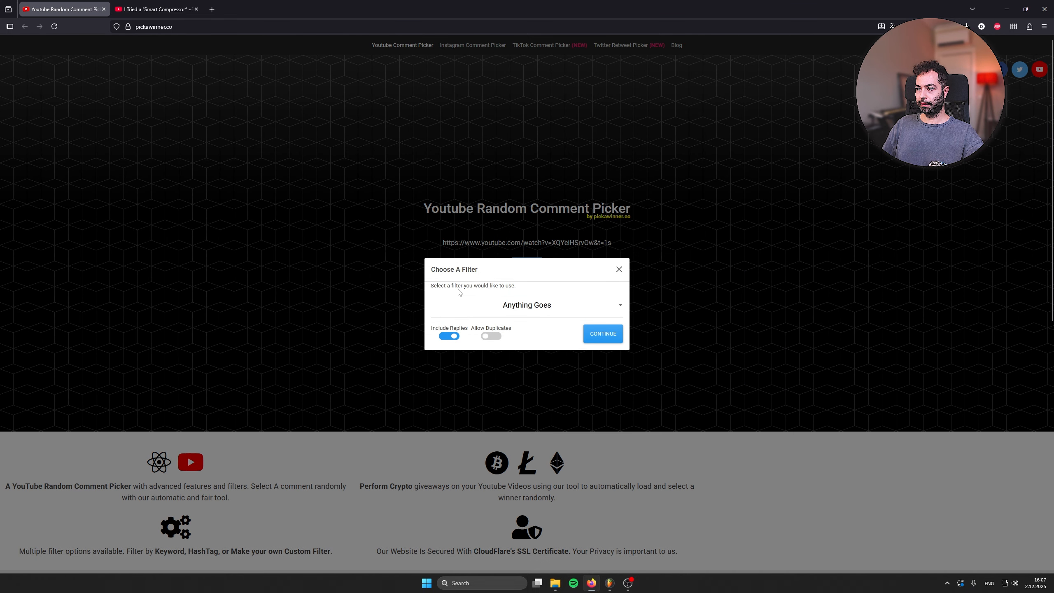
- Keep the Anything Goes filter, exclude replies, load the comments, and draw the first giveaway winner
{"action": "left_click", "coordinate": [533, 309]}
{"action": "left_click", "coordinate": [536, 308]}
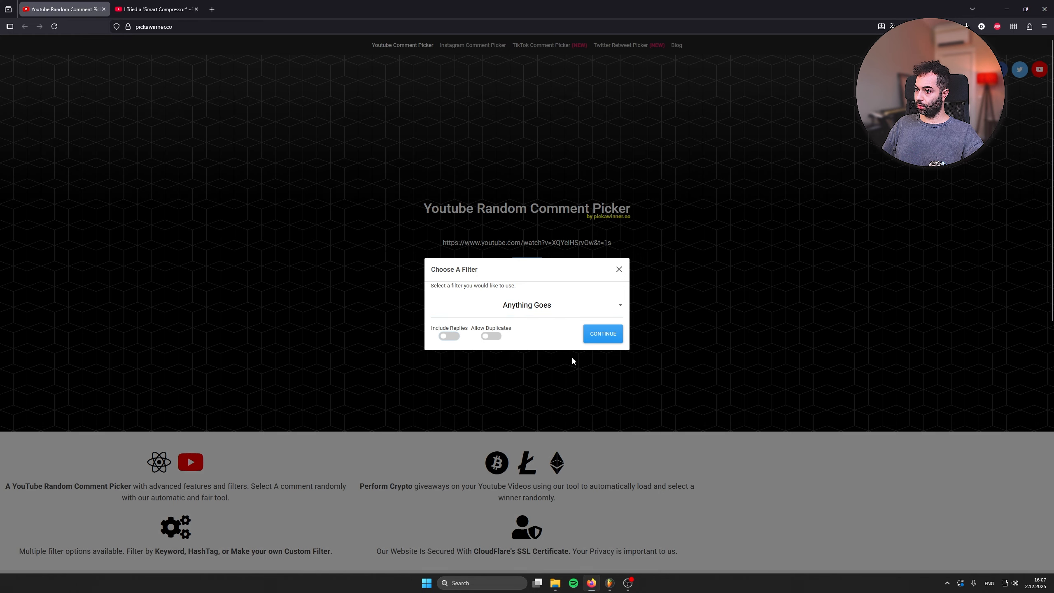
{"action": "left_click", "coordinate": [602, 342]}
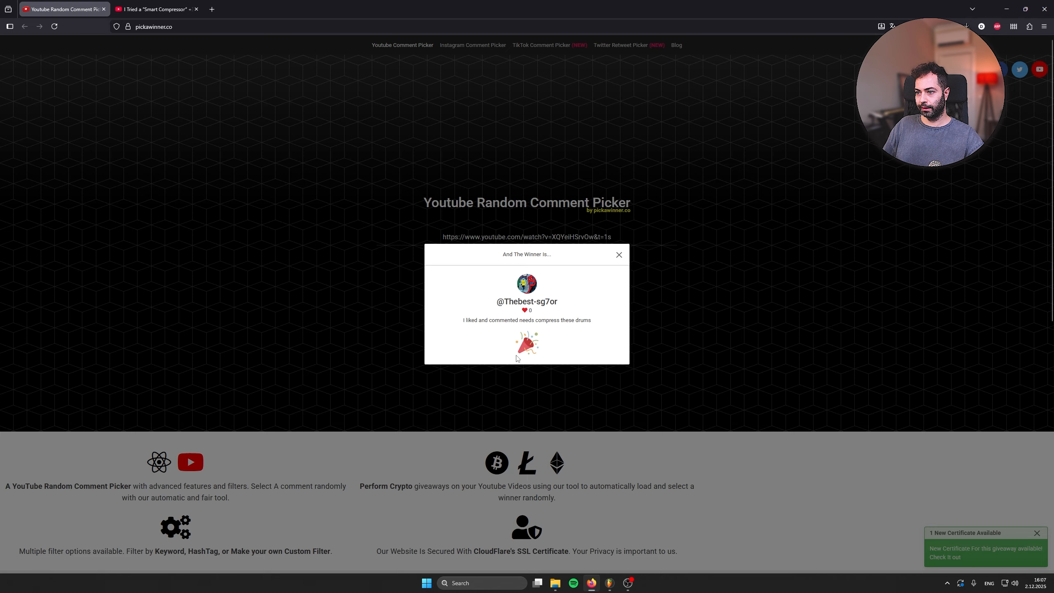
- Dismiss each winner announcement and draw the second and third giveaway winners
{"action": "left_click", "coordinate": [623, 256]}
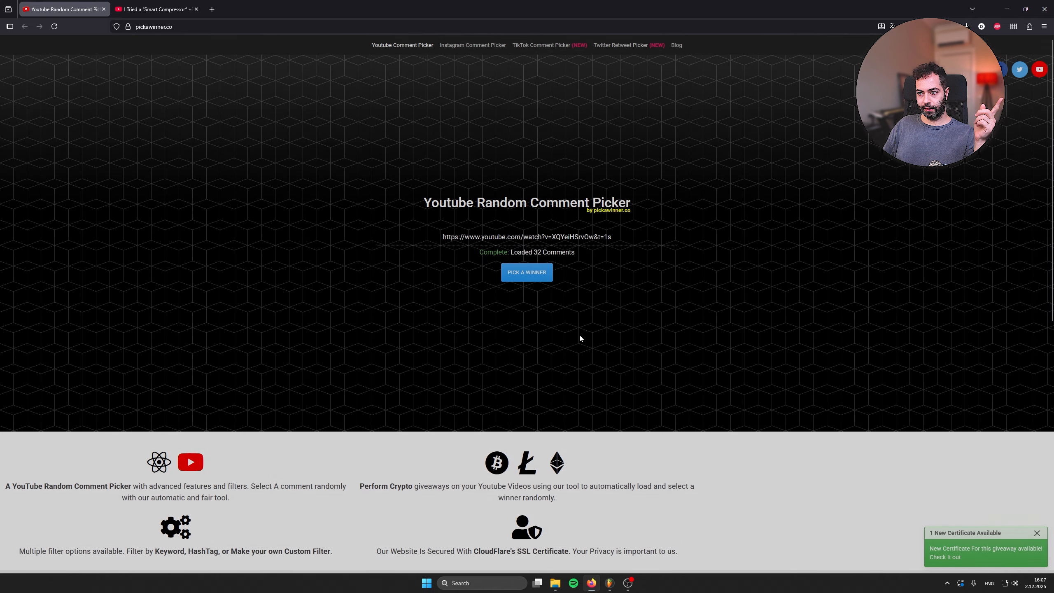
{"action": "left_click", "coordinate": [535, 277]}
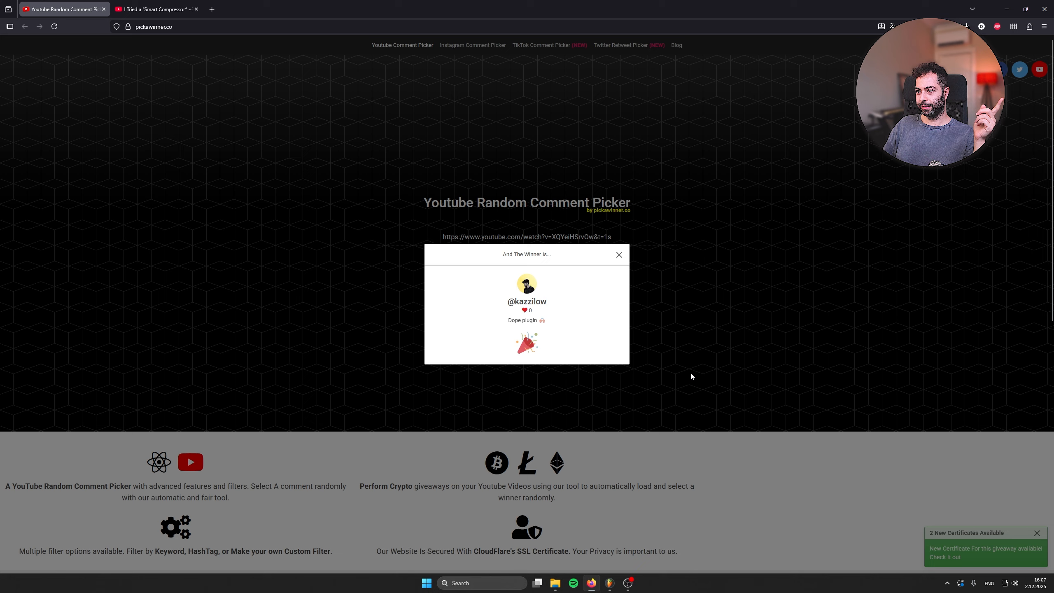
{"action": "left_click", "coordinate": [619, 256]}
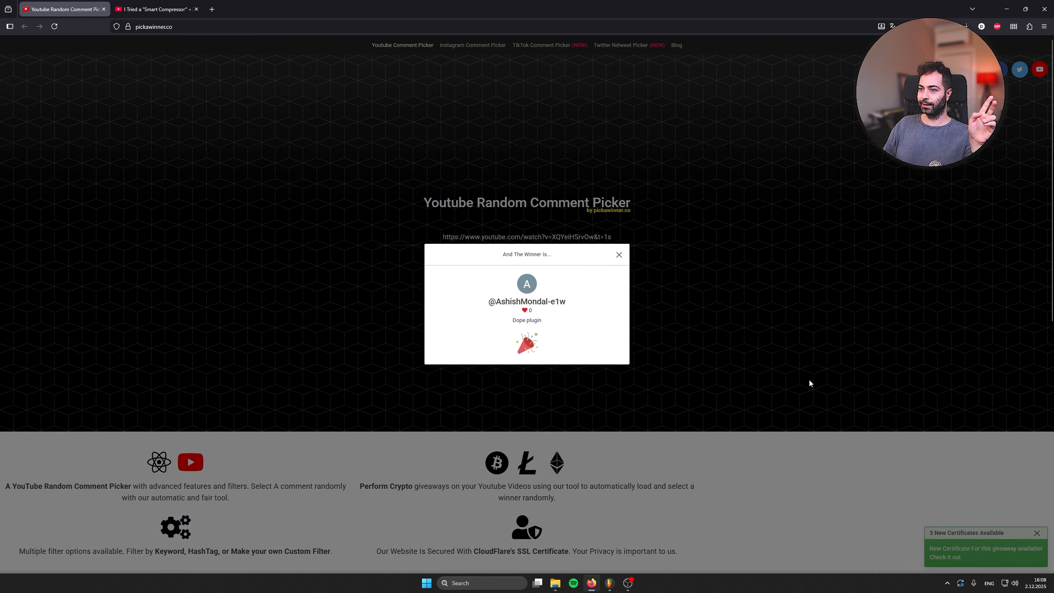